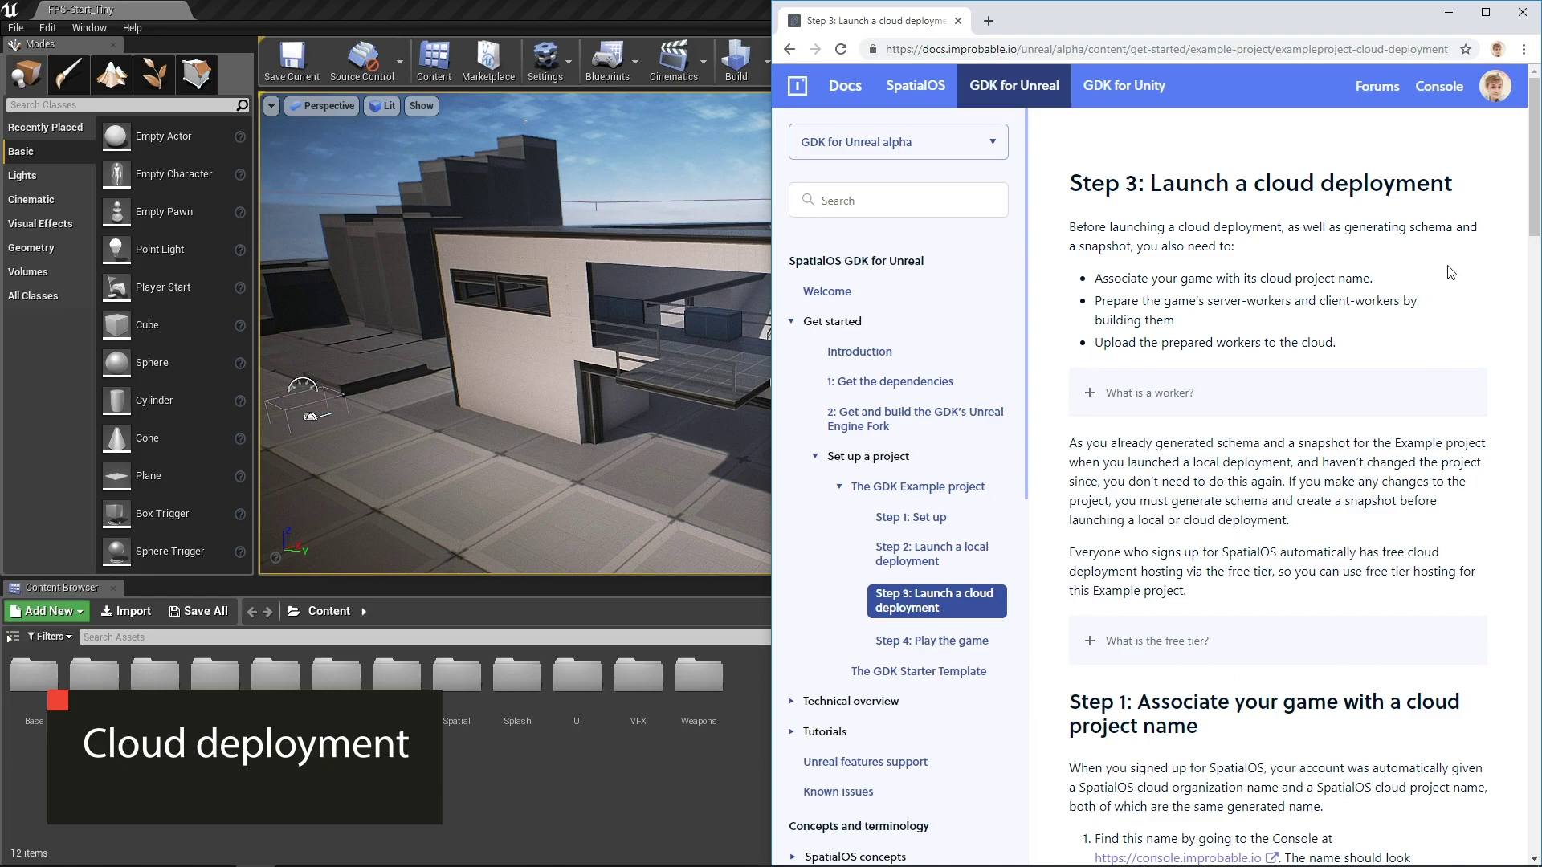
Jump to the docs section 'Step 1: Associate your game with a cloud project name'.
{"action": "left_click_drag", "start_coordinate": [1537, 146], "coordinate": [1536, 157]}
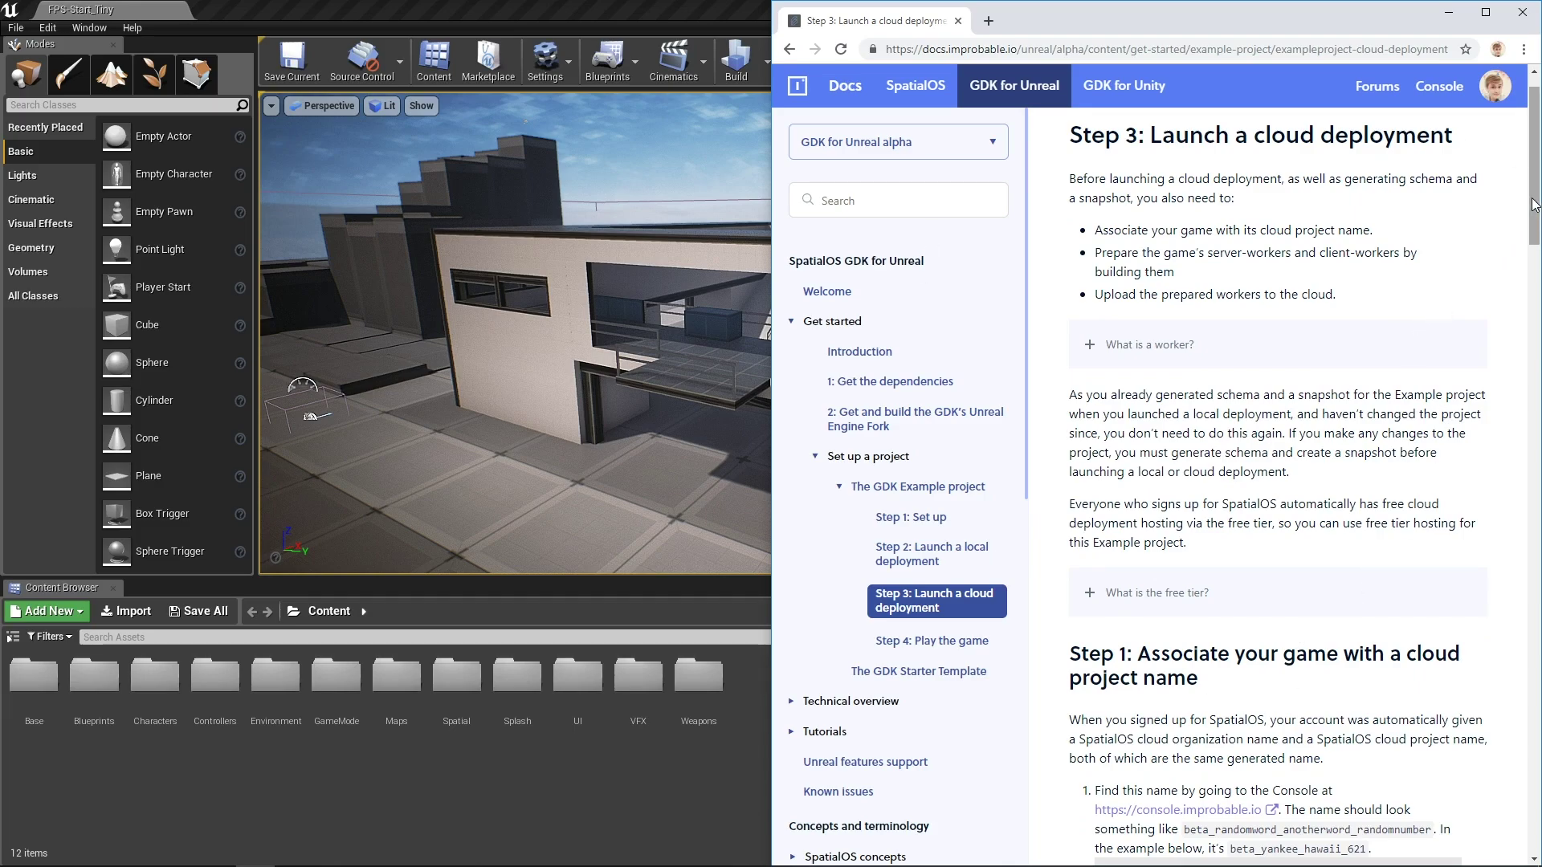
{"action": "left_click", "coordinate": [1057, 656]}
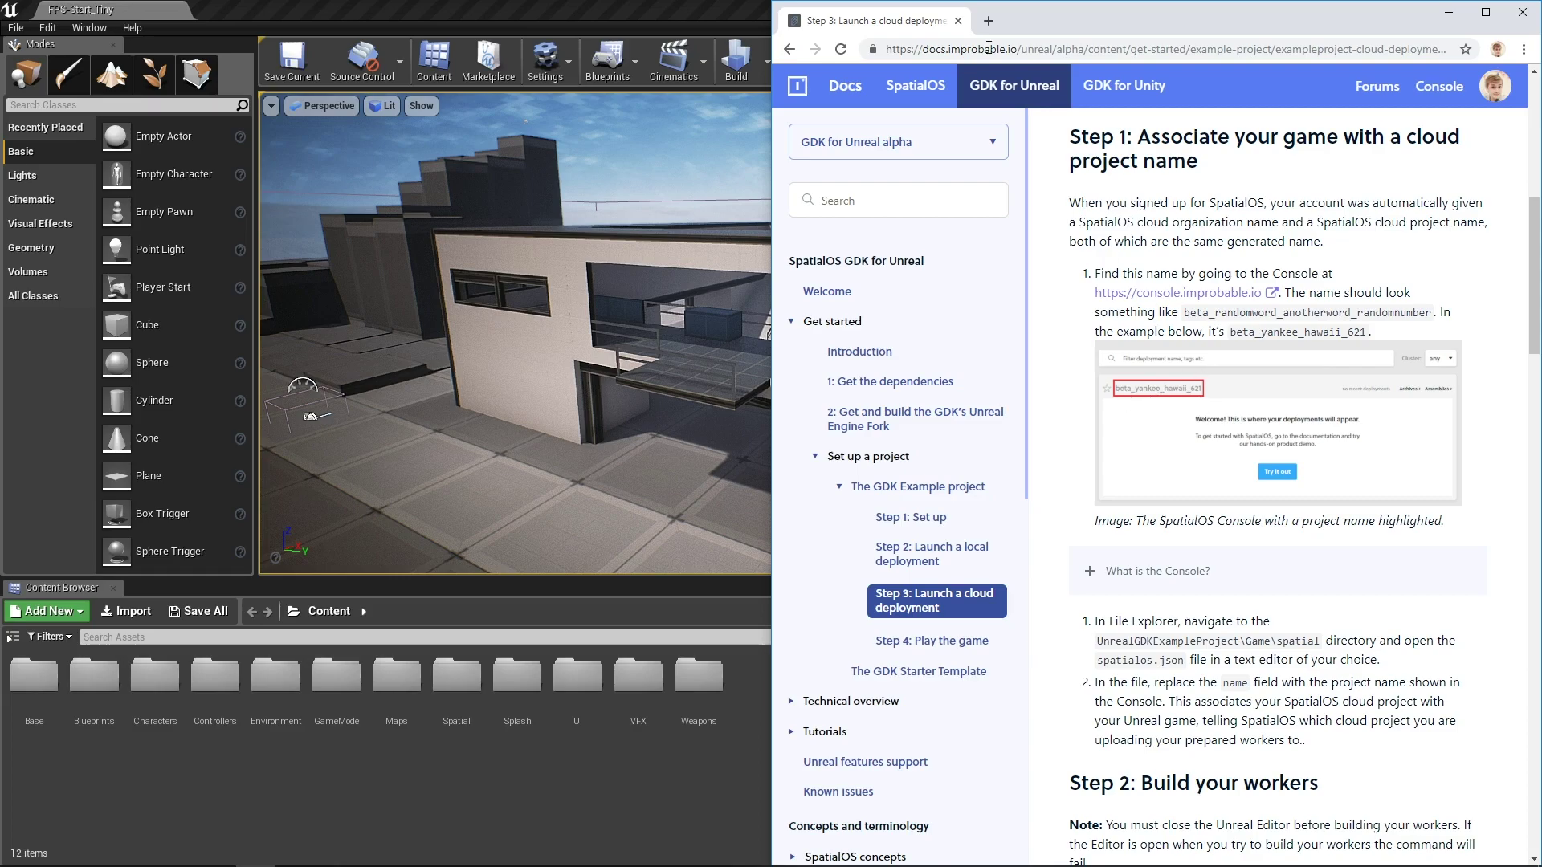
Grab the develop_qa project name from the Console page, then scroll the docs to the spatialos.json instructions.
{"action": "left_click", "coordinate": [989, 22]}
{"action": "type", "text": "https://console.improbable.io/projects/develop_qa"}
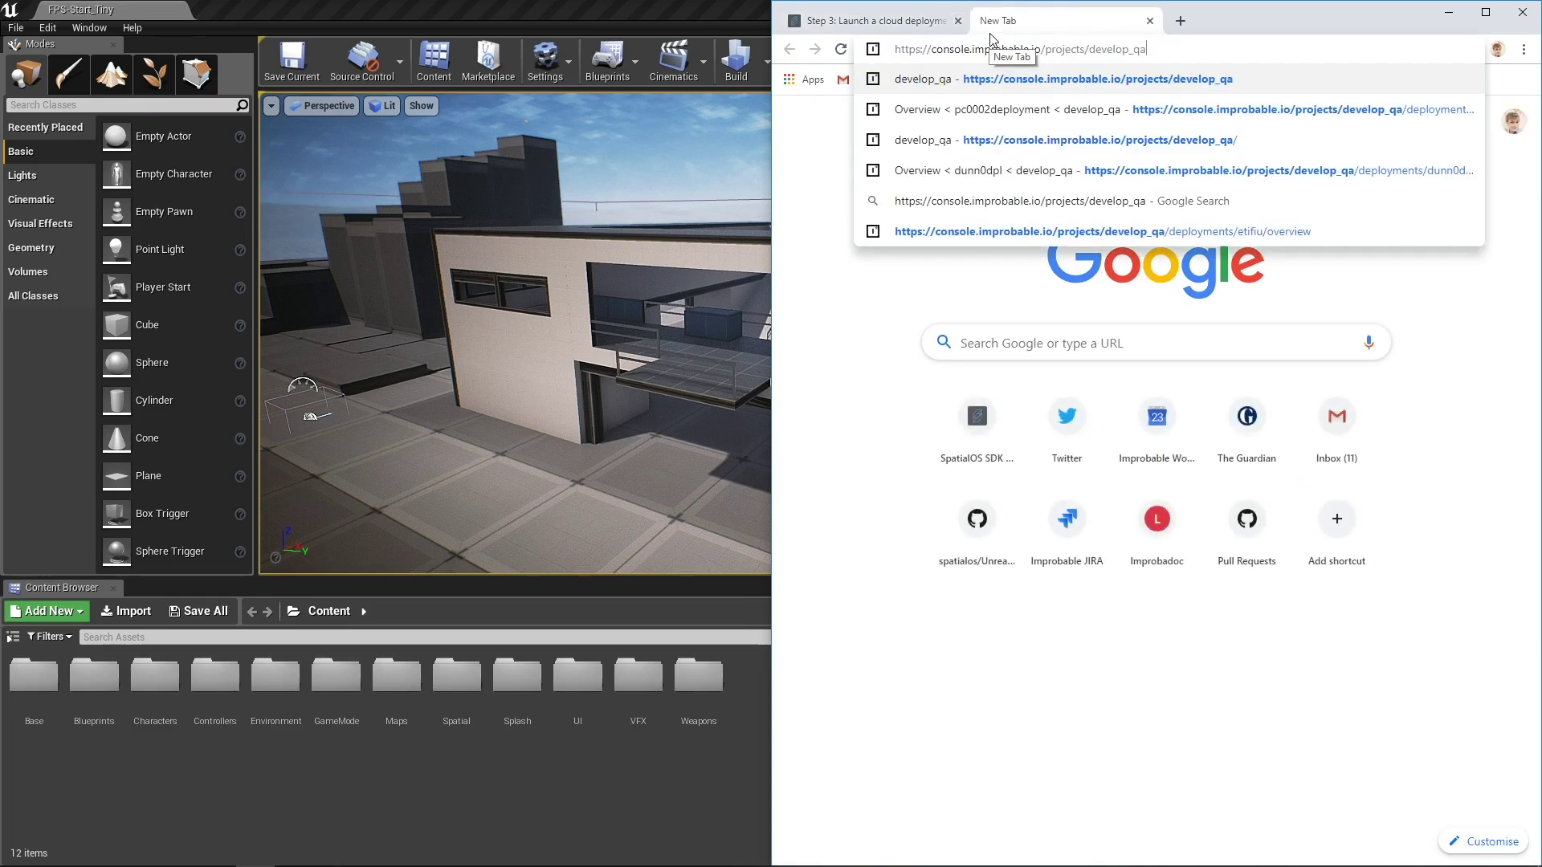
{"action": "key", "text": "Return"}
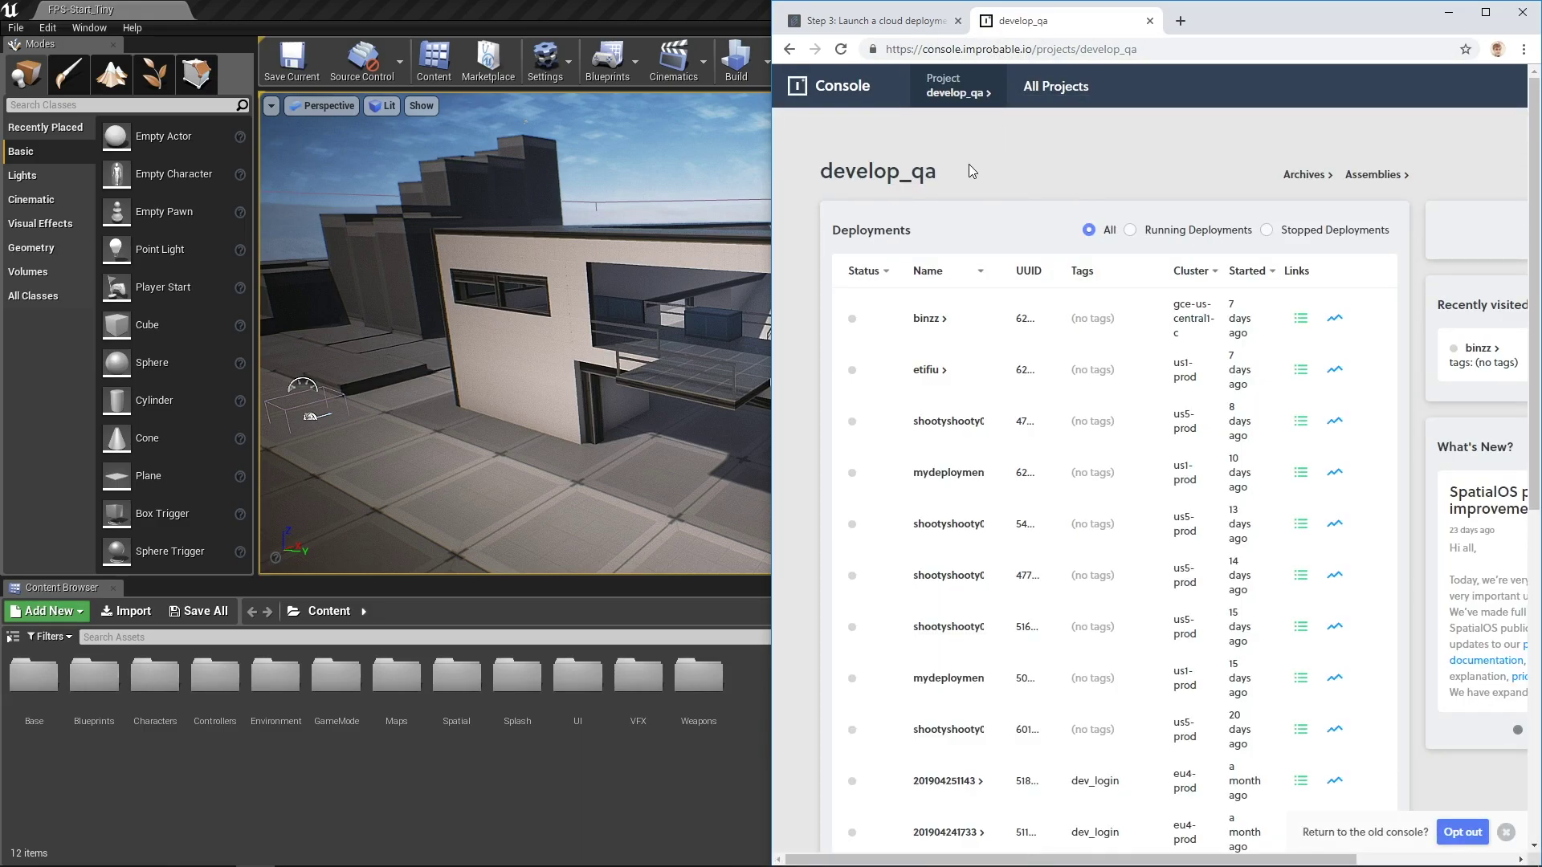
{"action": "left_click_drag", "start_coordinate": [968, 170], "coordinate": [826, 168]}
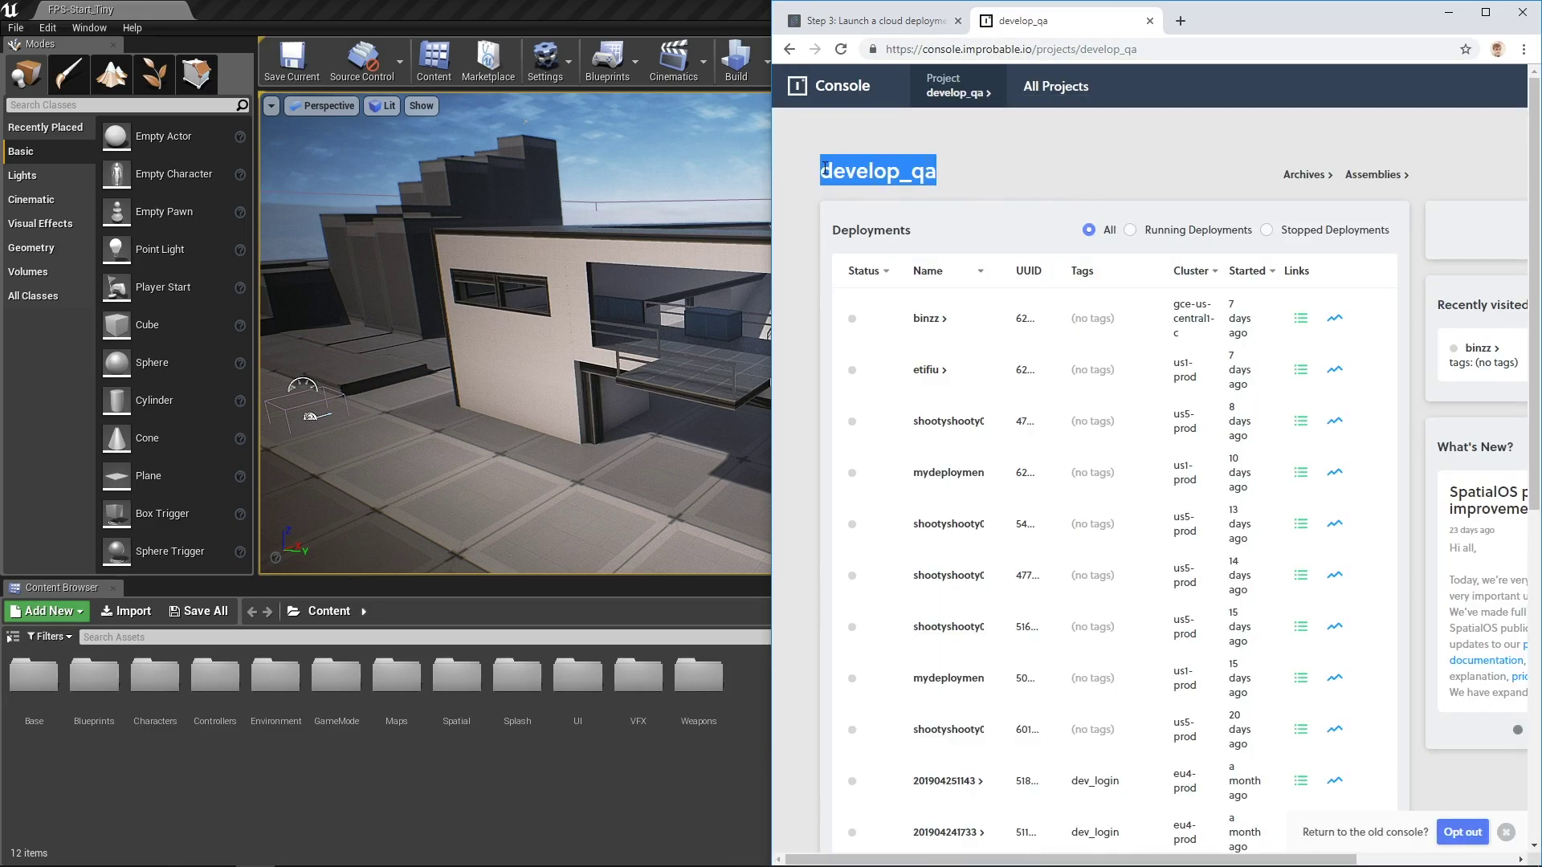
{"action": "left_click", "coordinate": [1150, 21]}
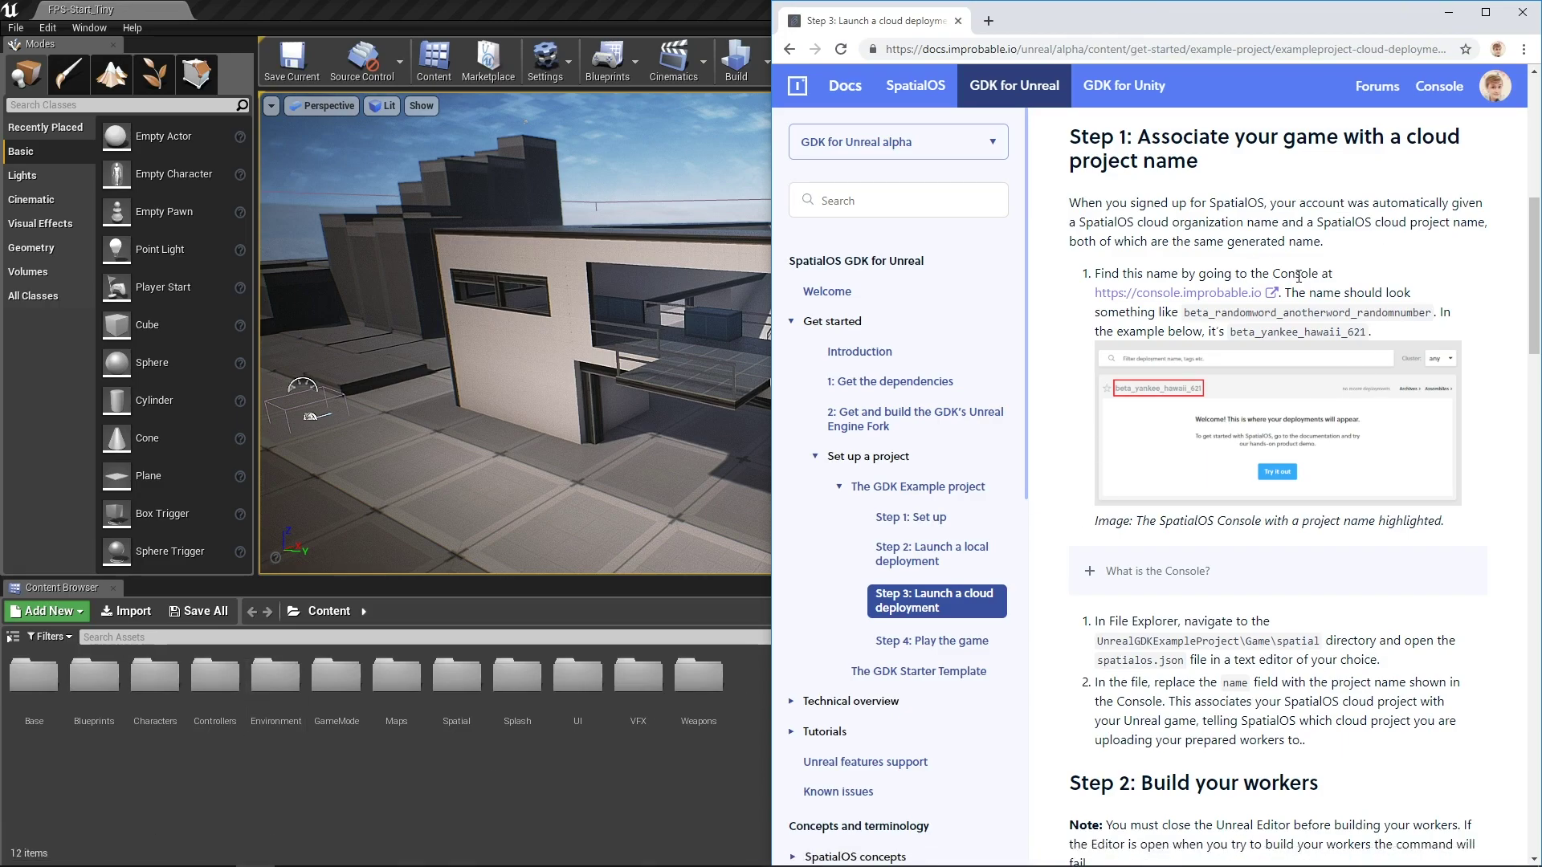
{"action": "left_click_drag", "start_coordinate": [1528, 296], "coordinate": [1505, 370]}
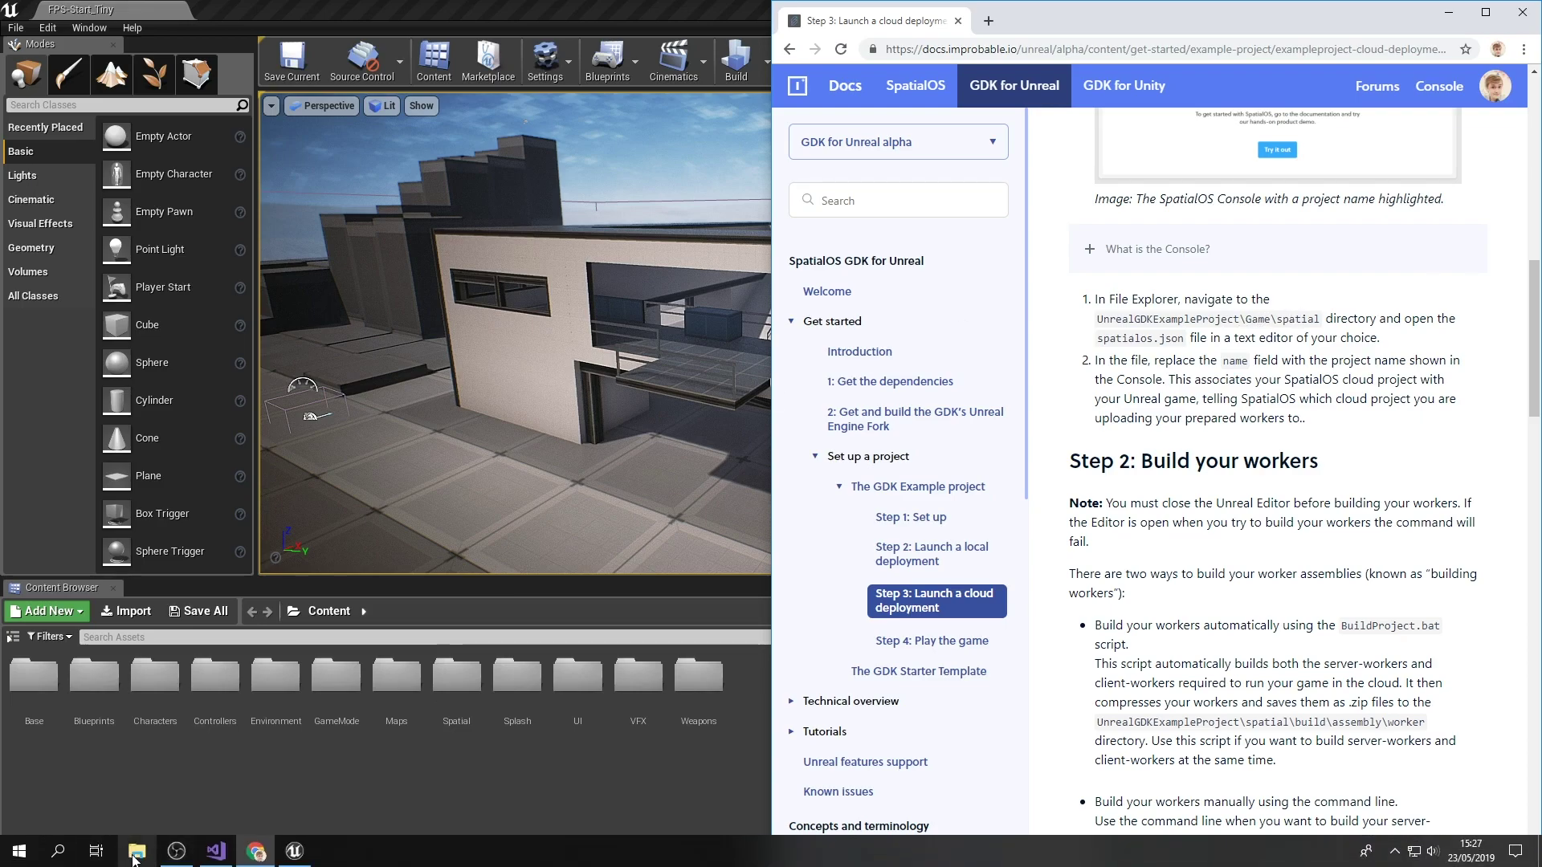
Browse to C:\unreal\UnrealGDKExampleProject\spatial and bring up the open-with options for spatialos.json.
{"action": "left_click", "coordinate": [136, 857]}
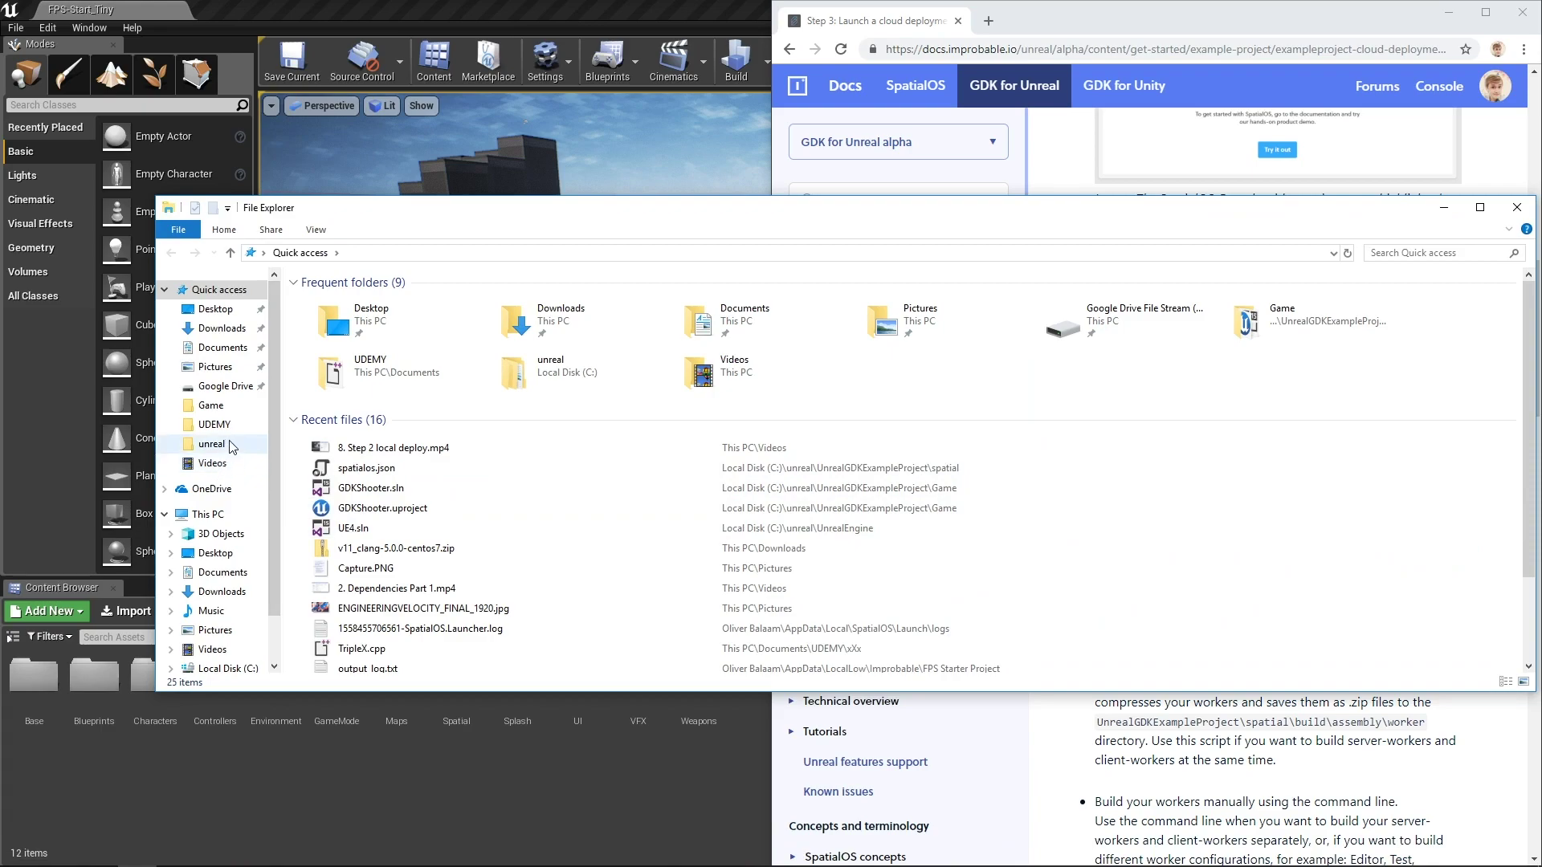
{"action": "left_click", "coordinate": [211, 443]}
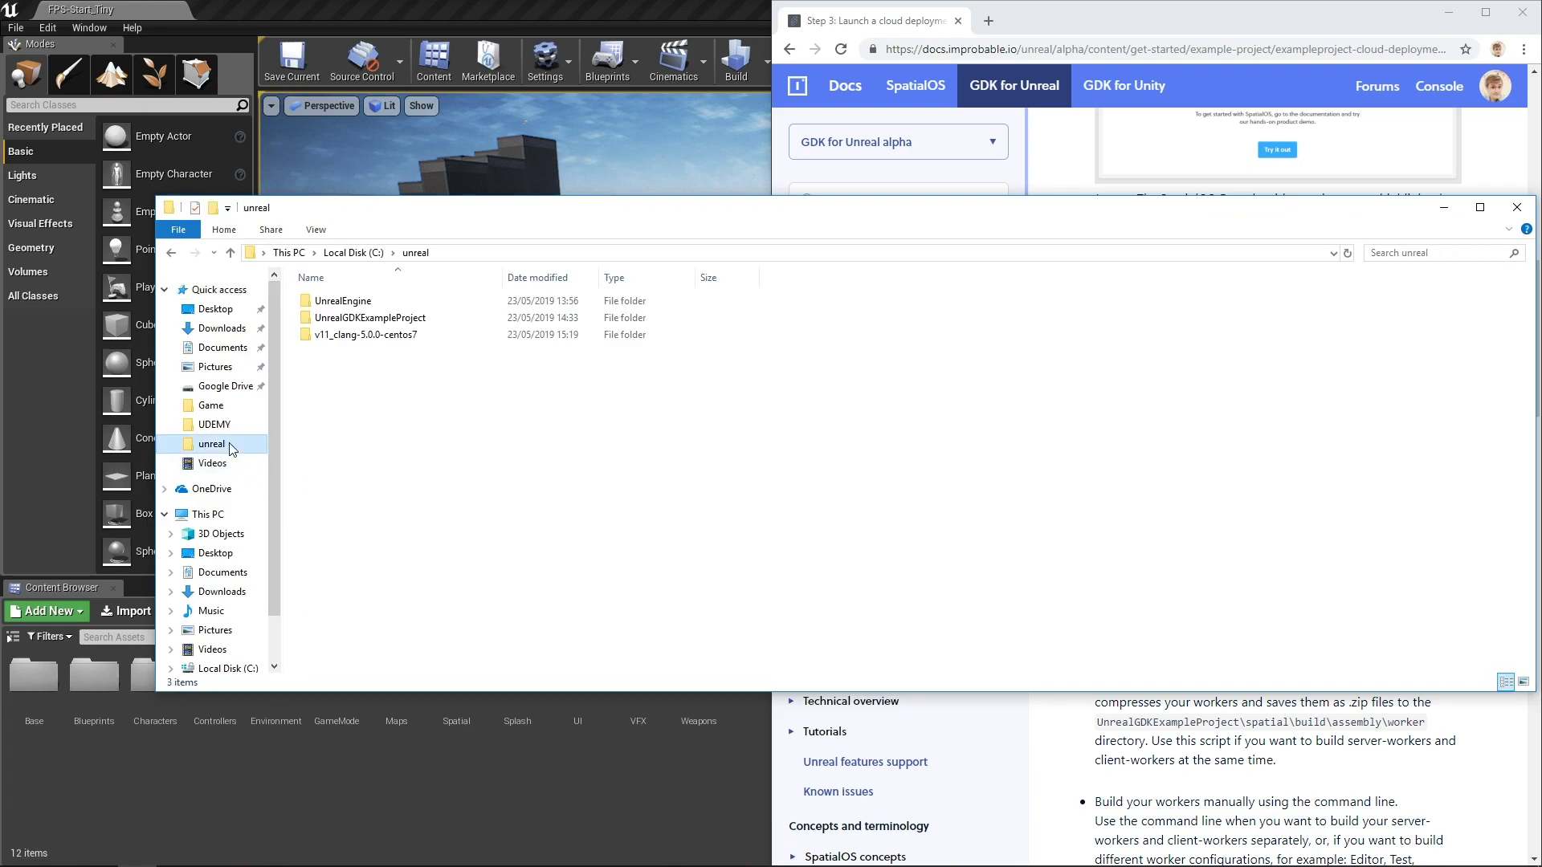
{"action": "double_click", "coordinate": [389, 320]}
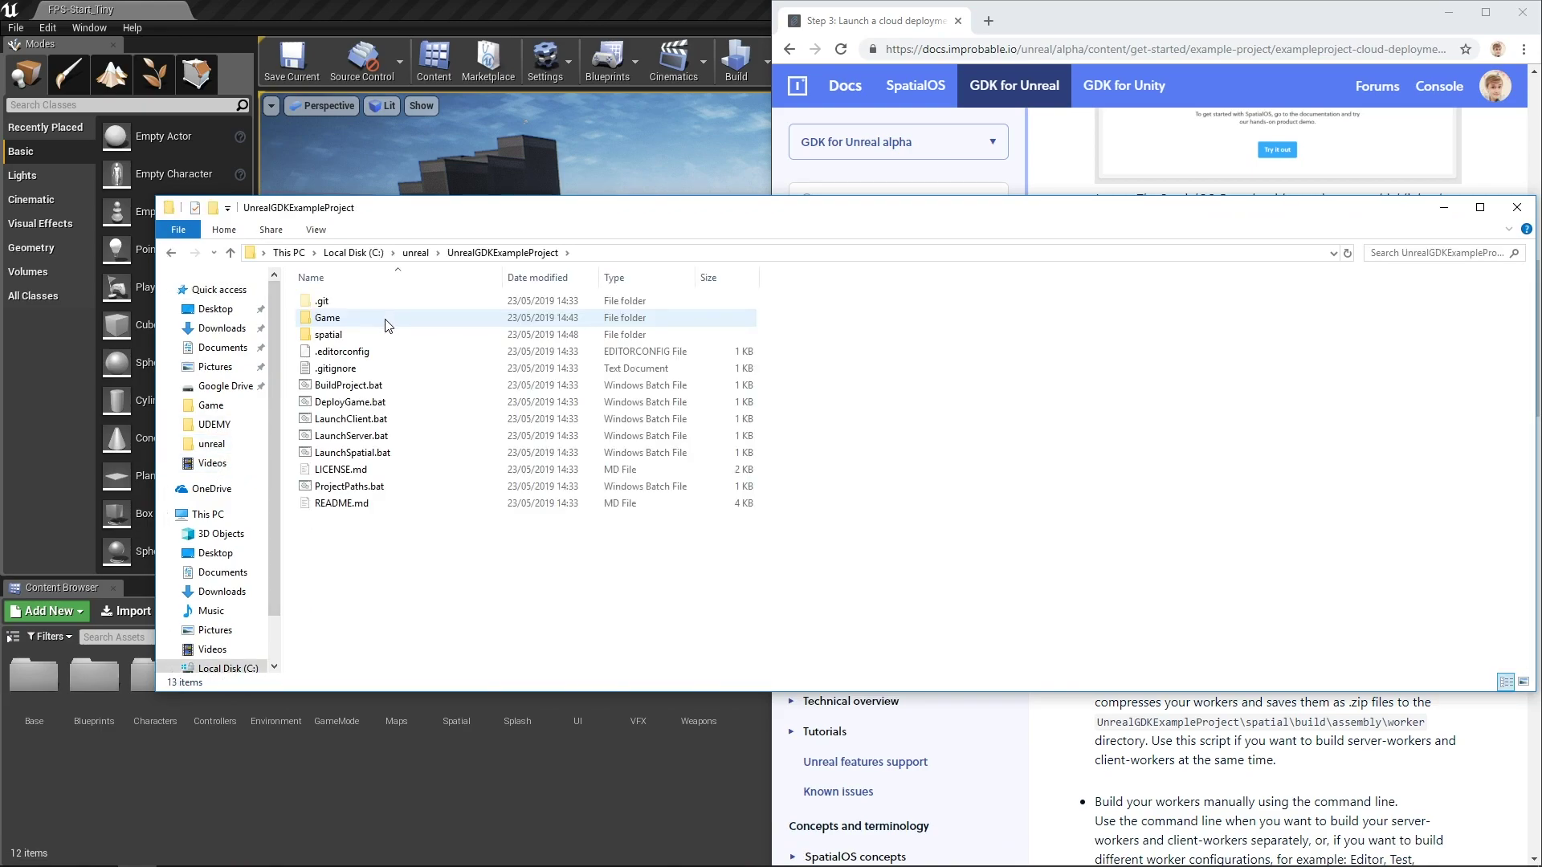
{"action": "double_click", "coordinate": [354, 335]}
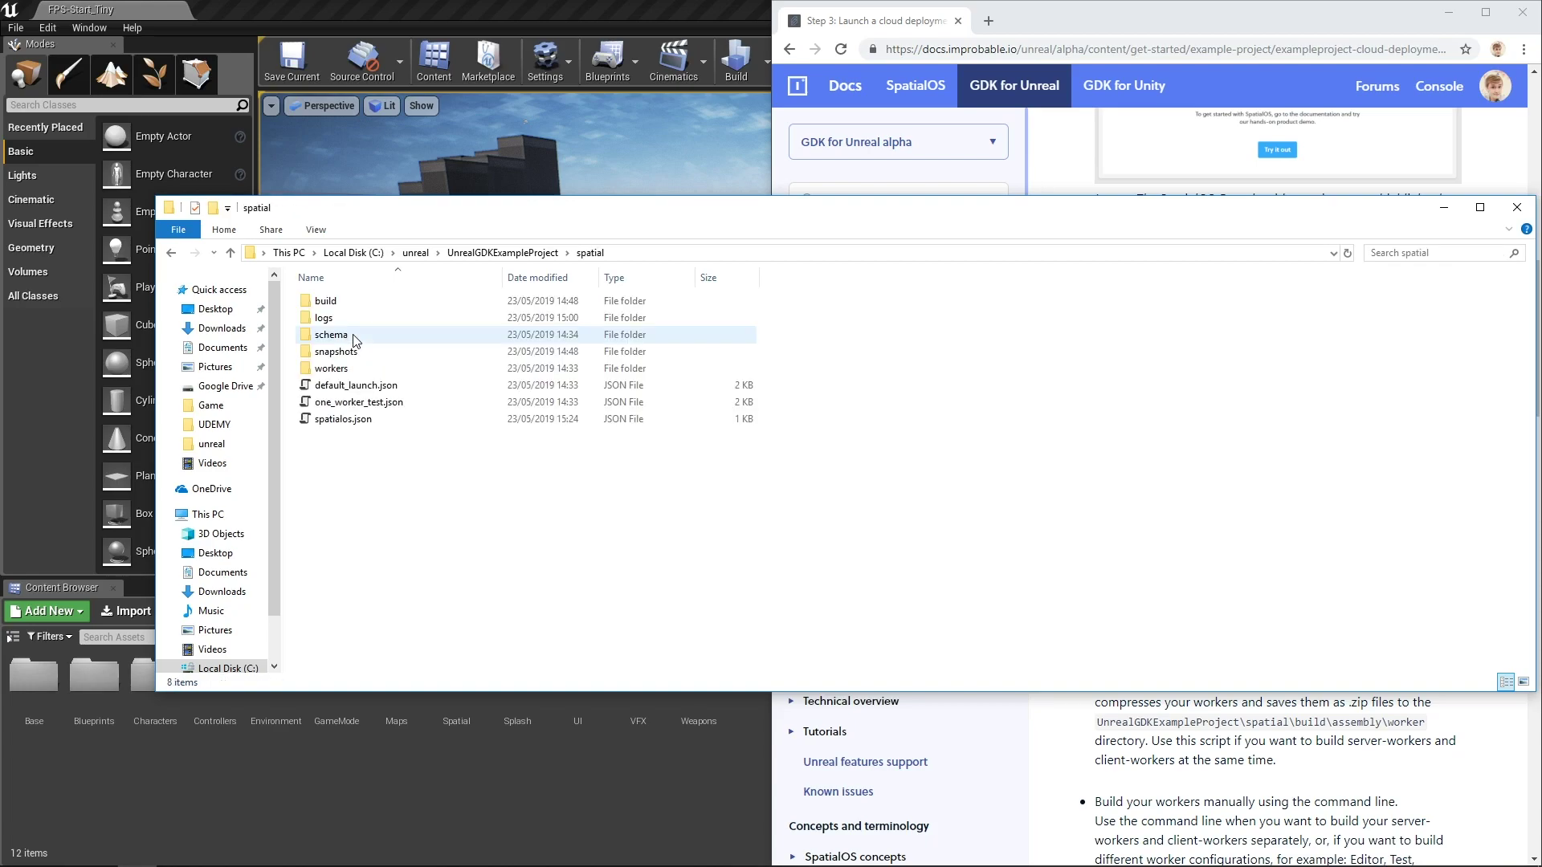
{"action": "left_click", "coordinate": [356, 426]}
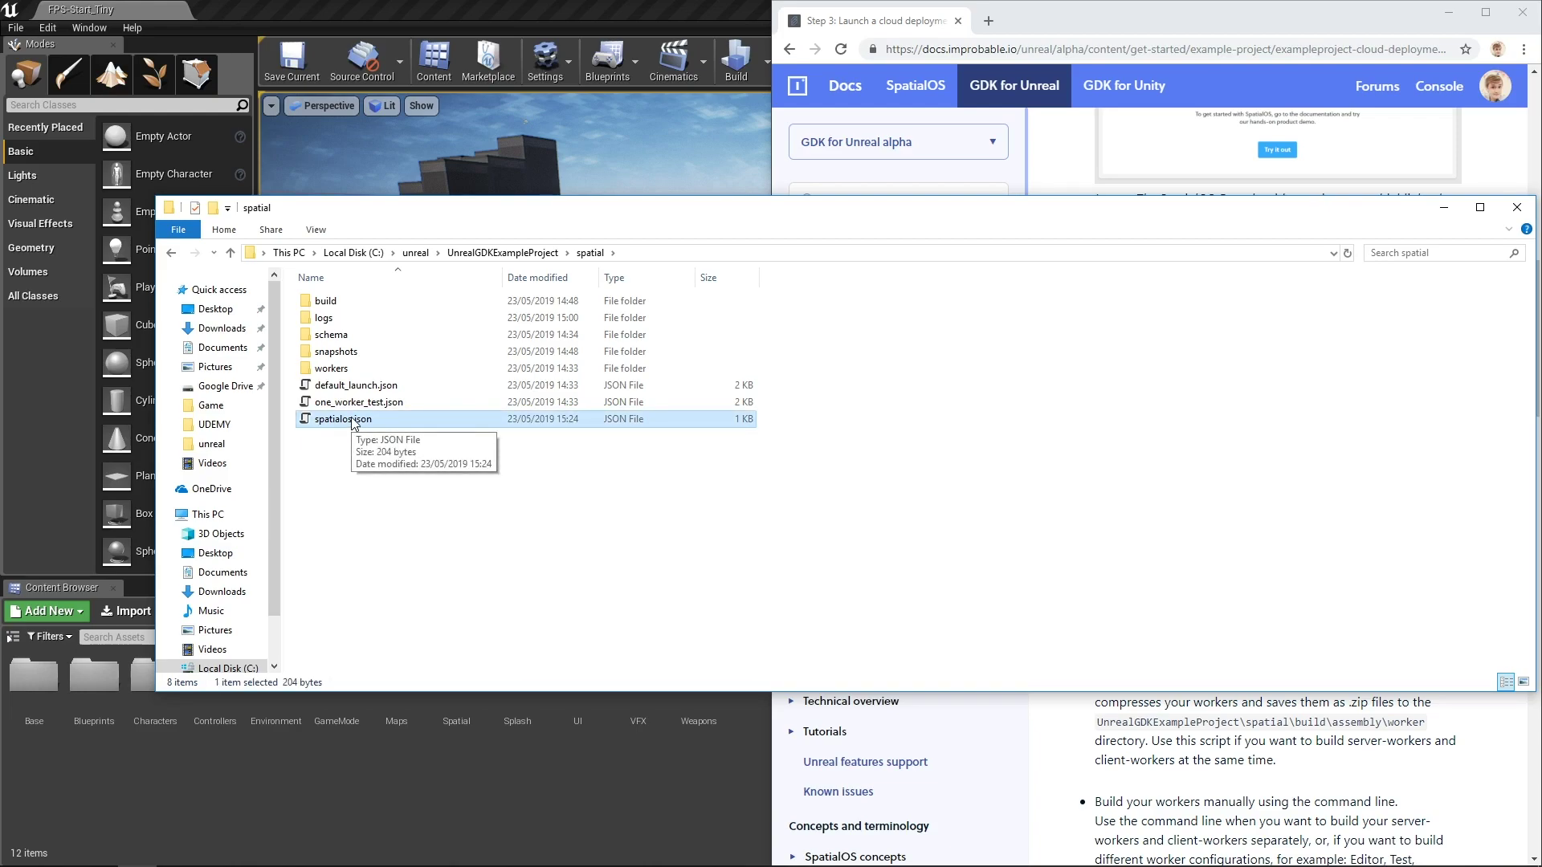
{"action": "right_click", "coordinate": [355, 424]}
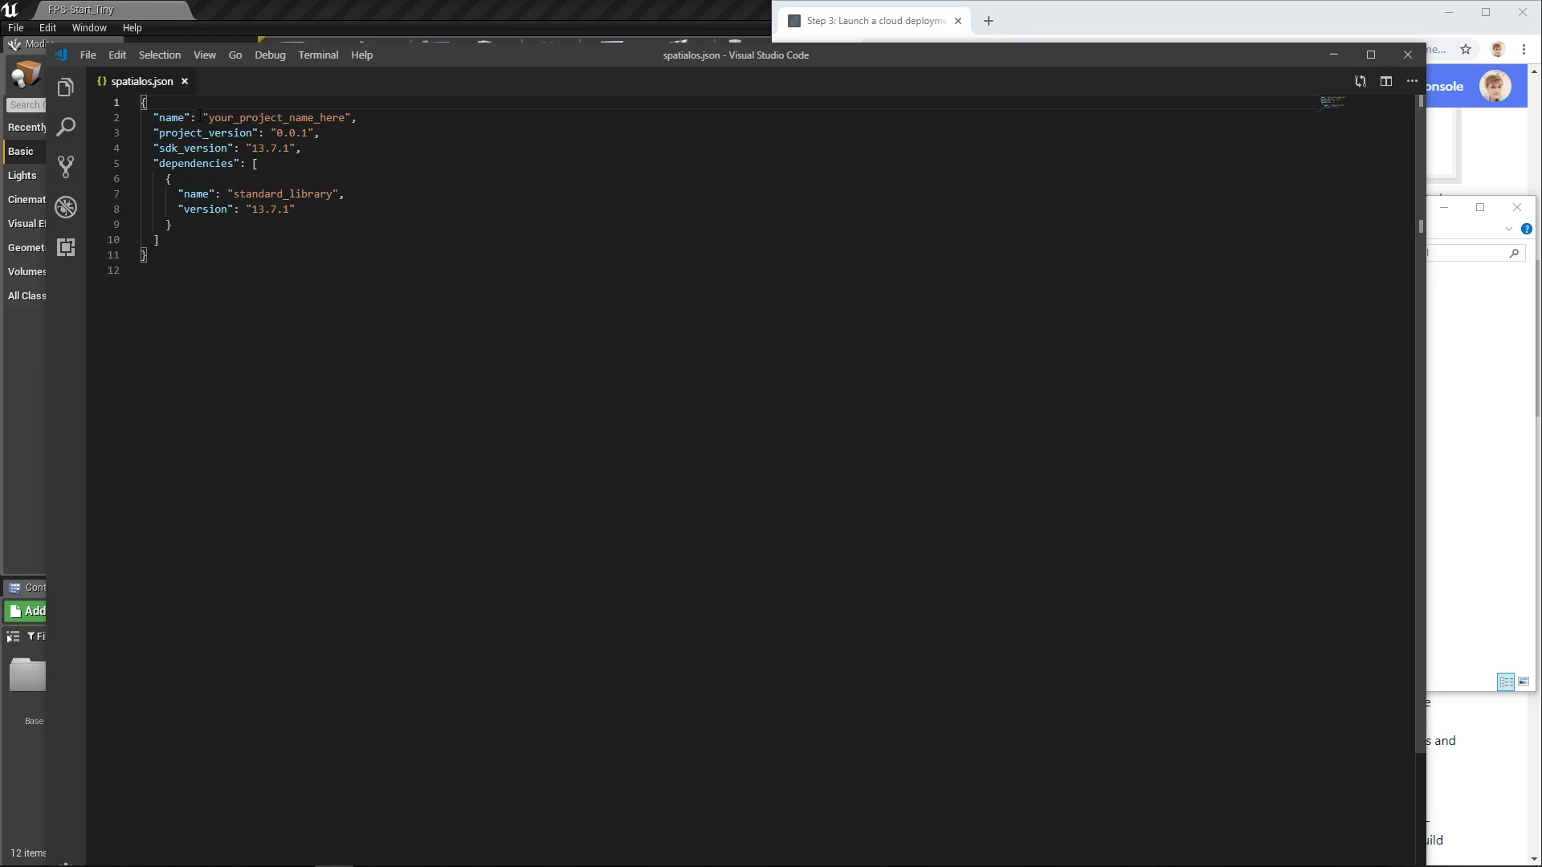
Replace your_project_name_here with develop_qa in spatialos.json, save, and close VS Code.
{"action": "left_click_drag", "start_coordinate": [208, 117], "coordinate": [346, 118]}
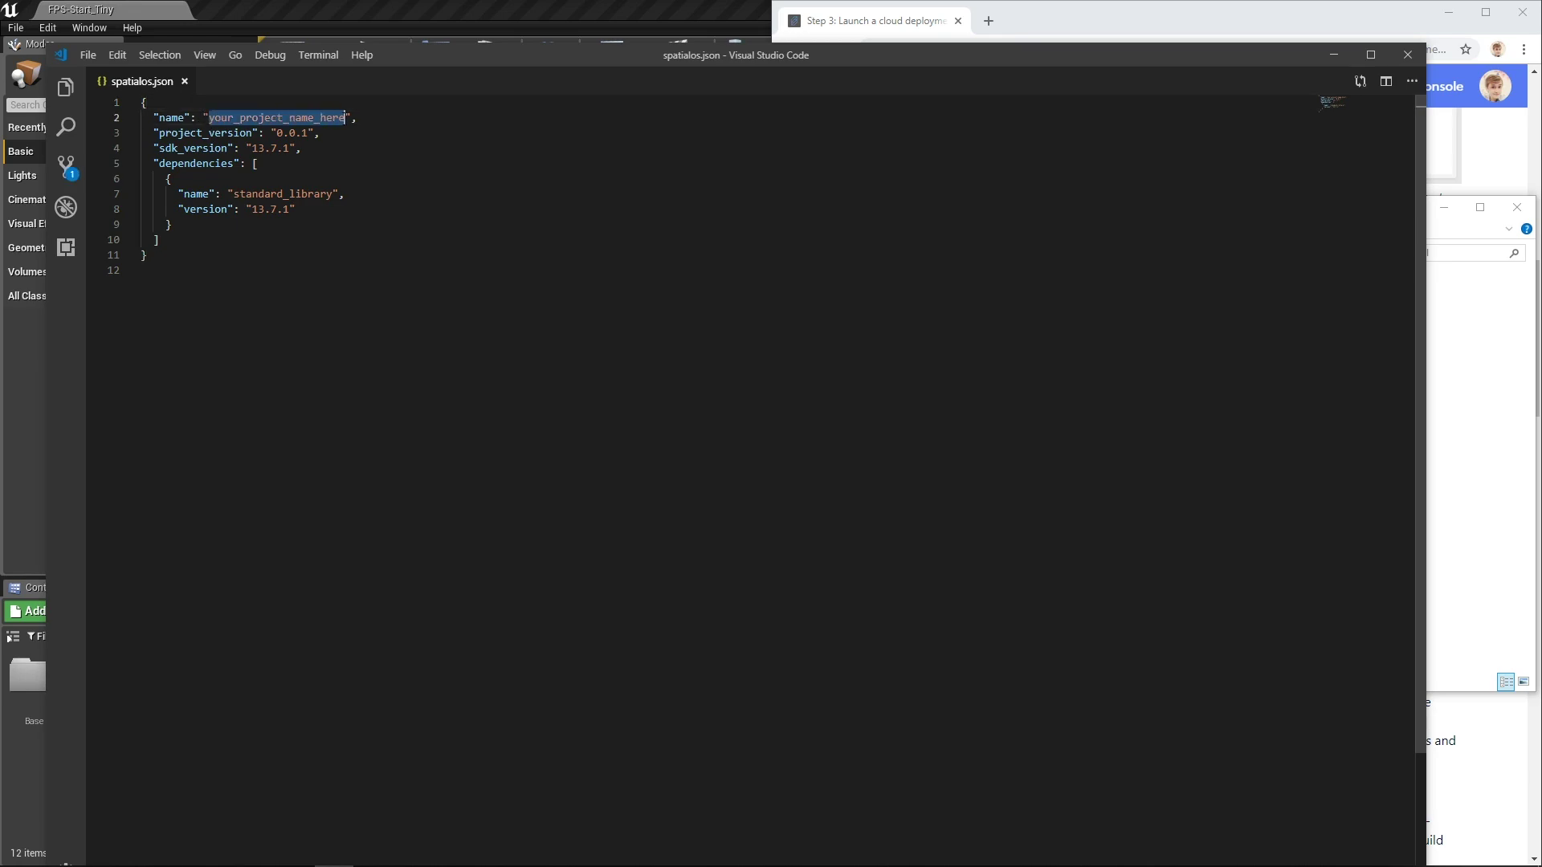
{"action": "type", "text": "develop_qa"}
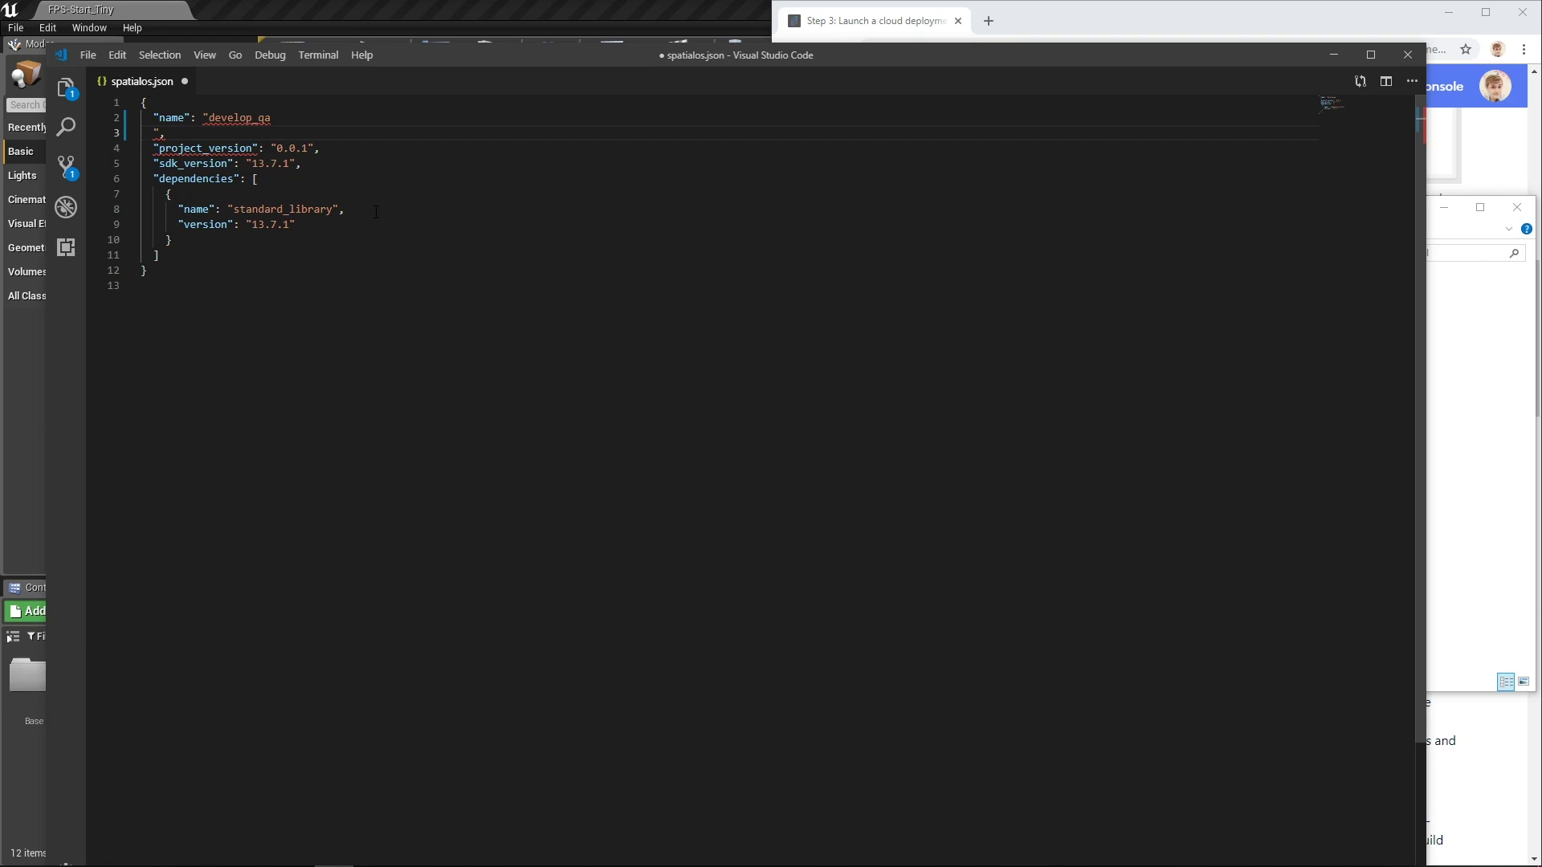
{"action": "key", "text": "BackSpace"}
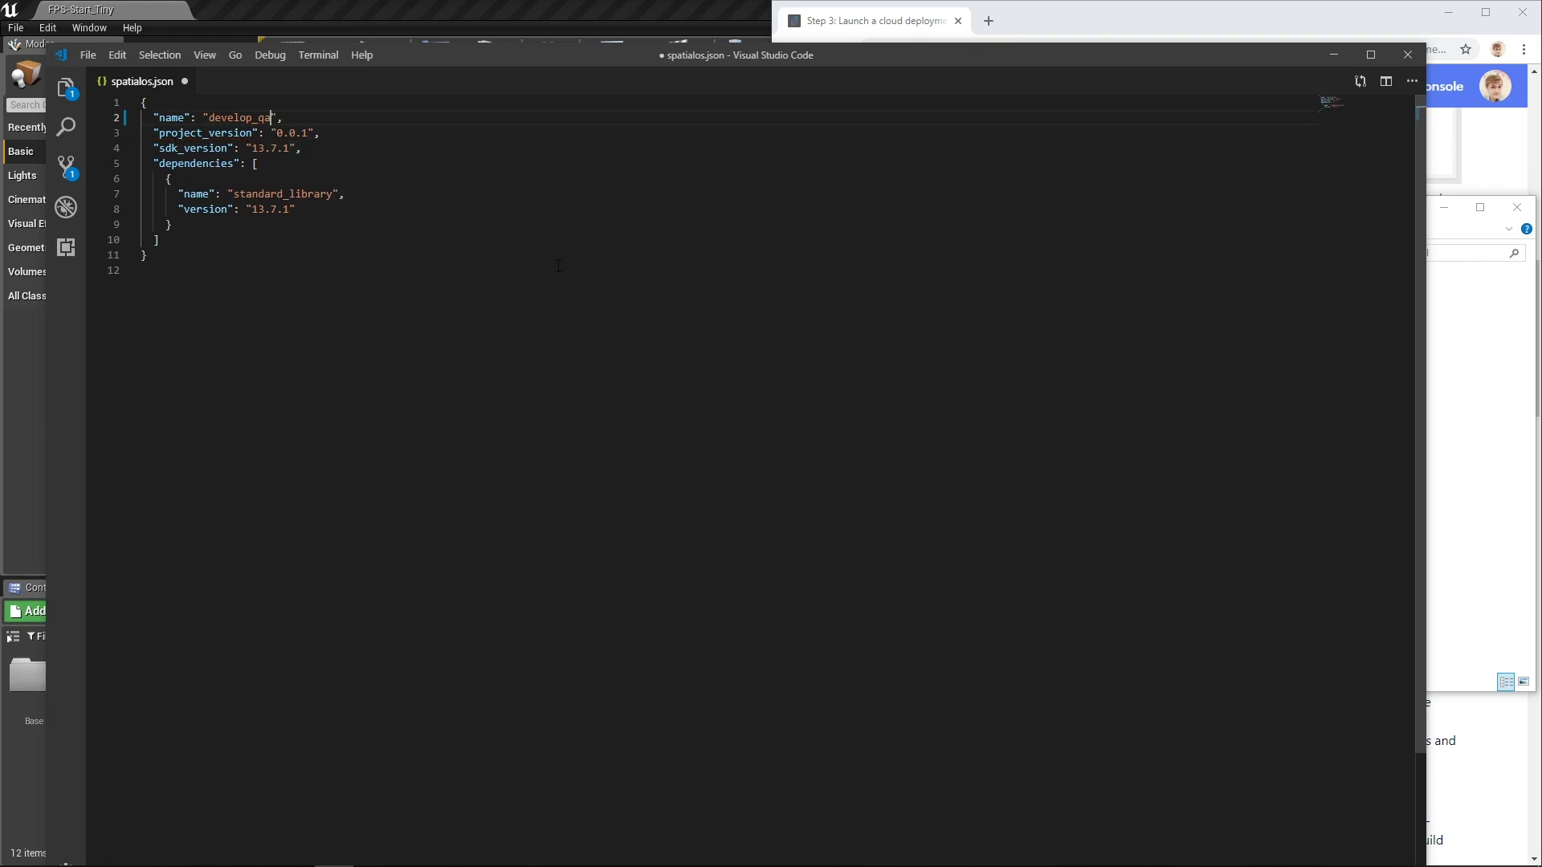
{"action": "key", "text": "ctrl+s"}
{"action": "left_click", "coordinate": [1404, 55]}
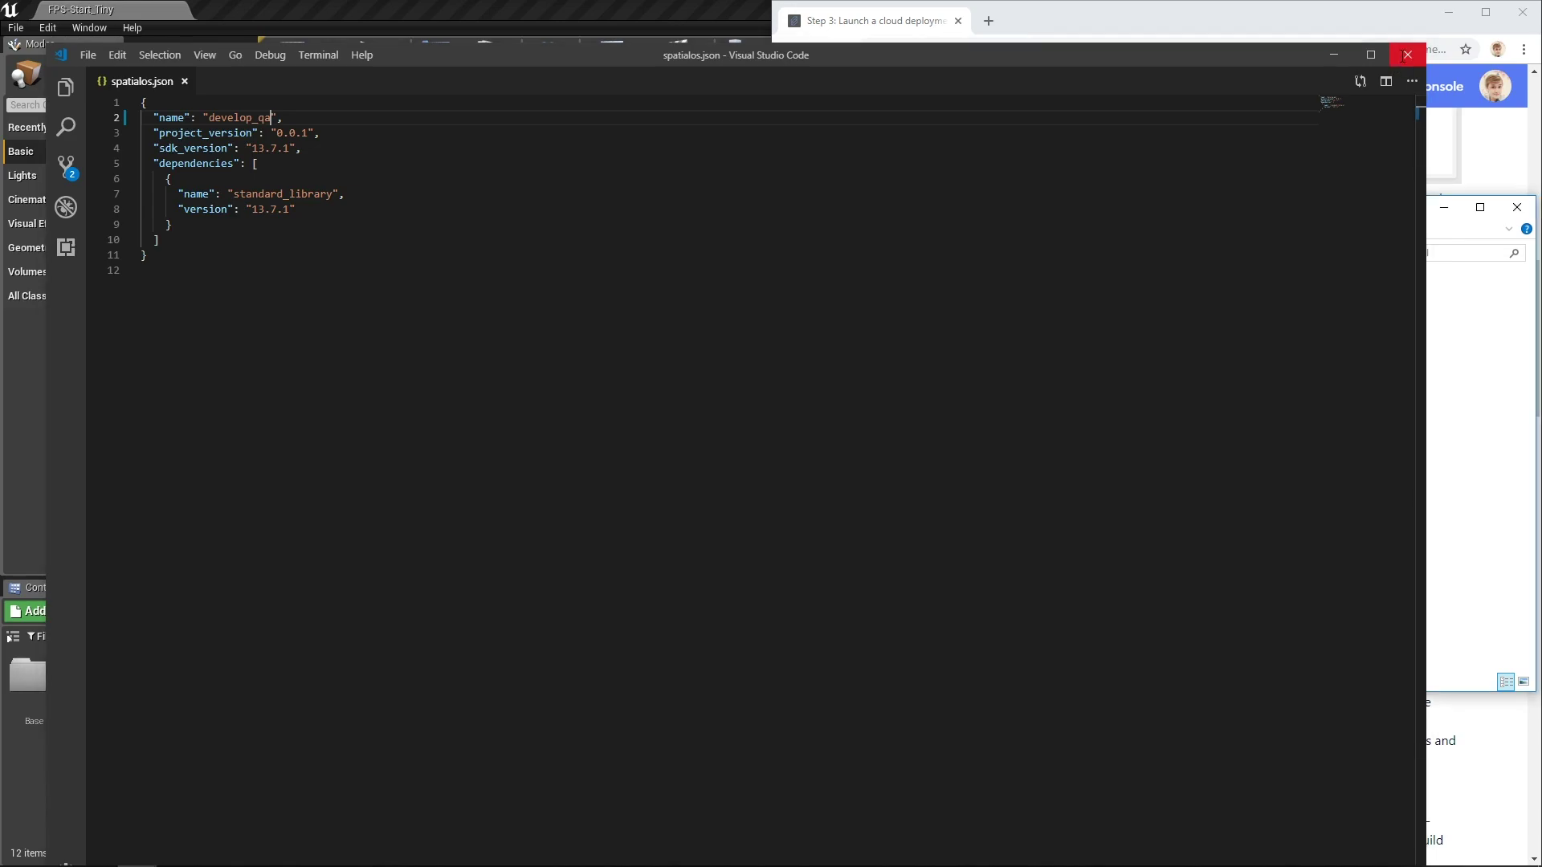
Close the old Explorer window, scroll the docs to 'Step 2: Build your workers', and start a fresh Explorer.
{"action": "left_click", "coordinate": [1518, 211]}
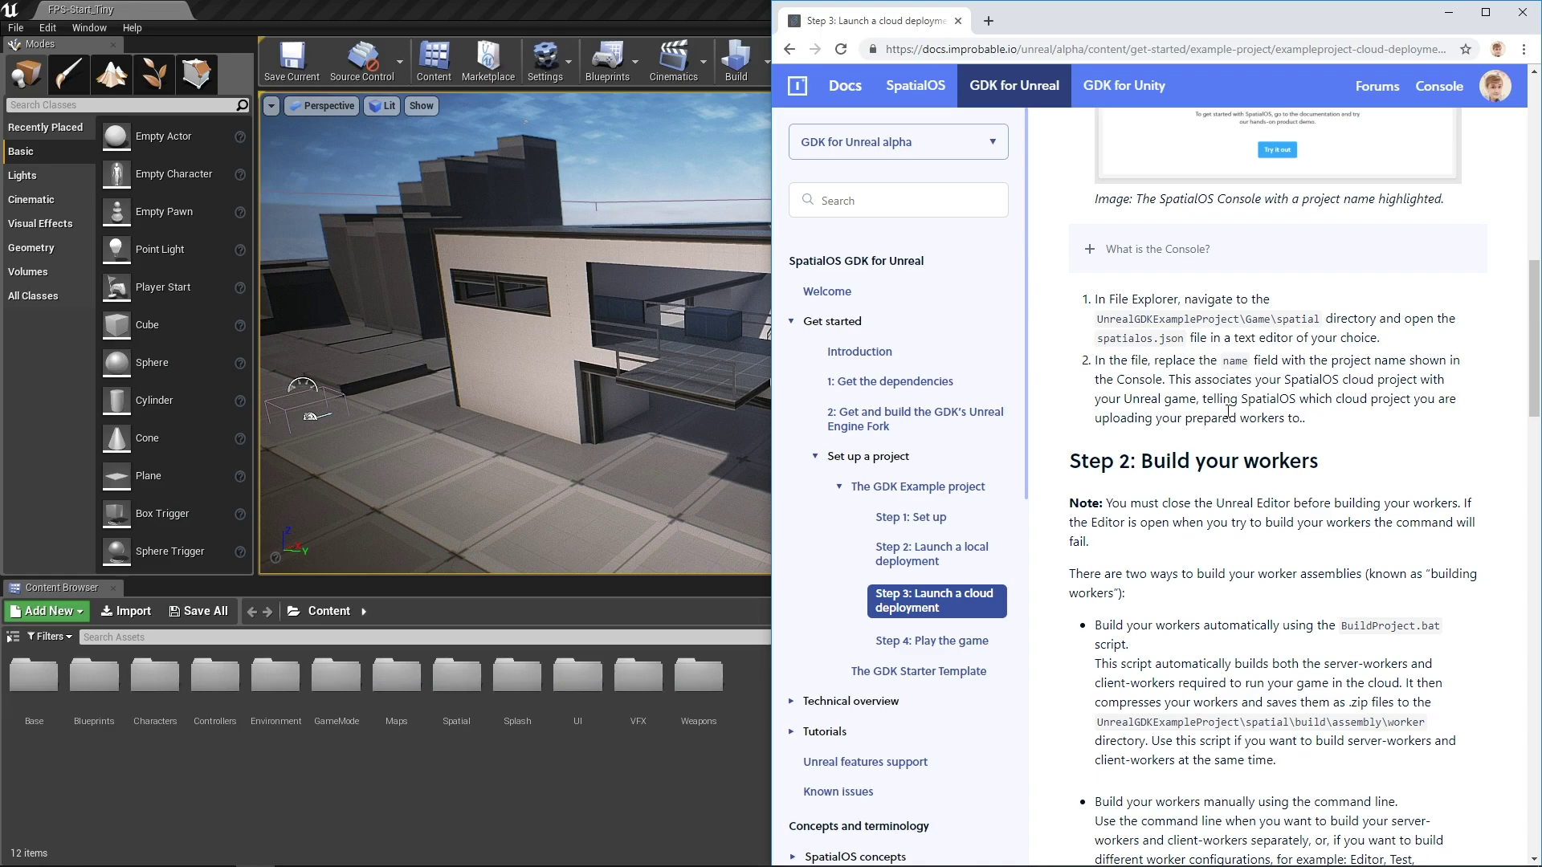
{"action": "scroll", "coordinate": [1068, 470], "scroll_direction": "down", "scroll_amount": 4}
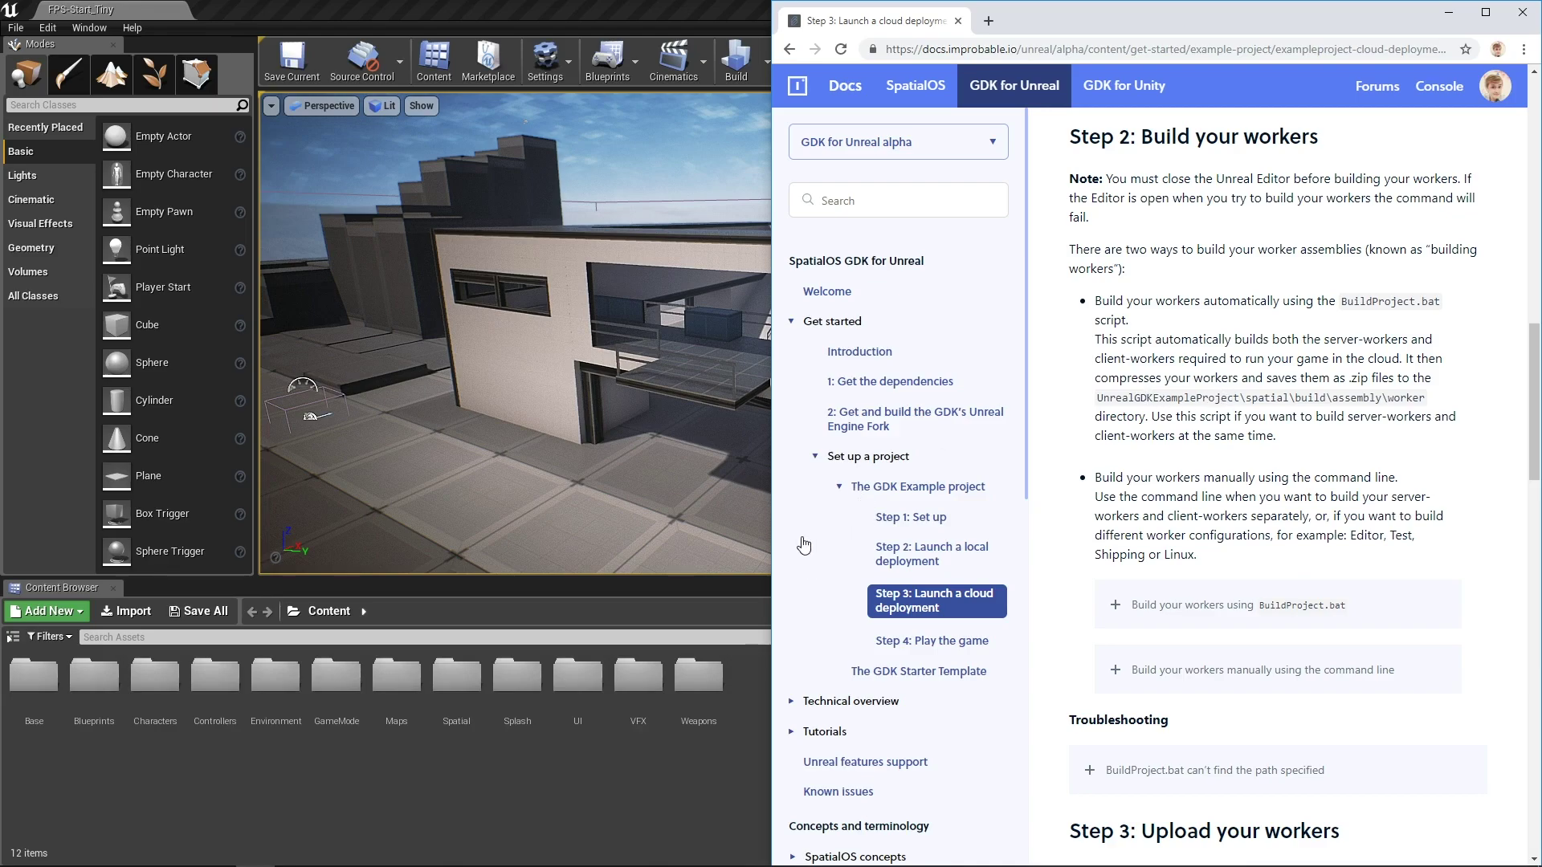
{"action": "left_click", "coordinate": [136, 852]}
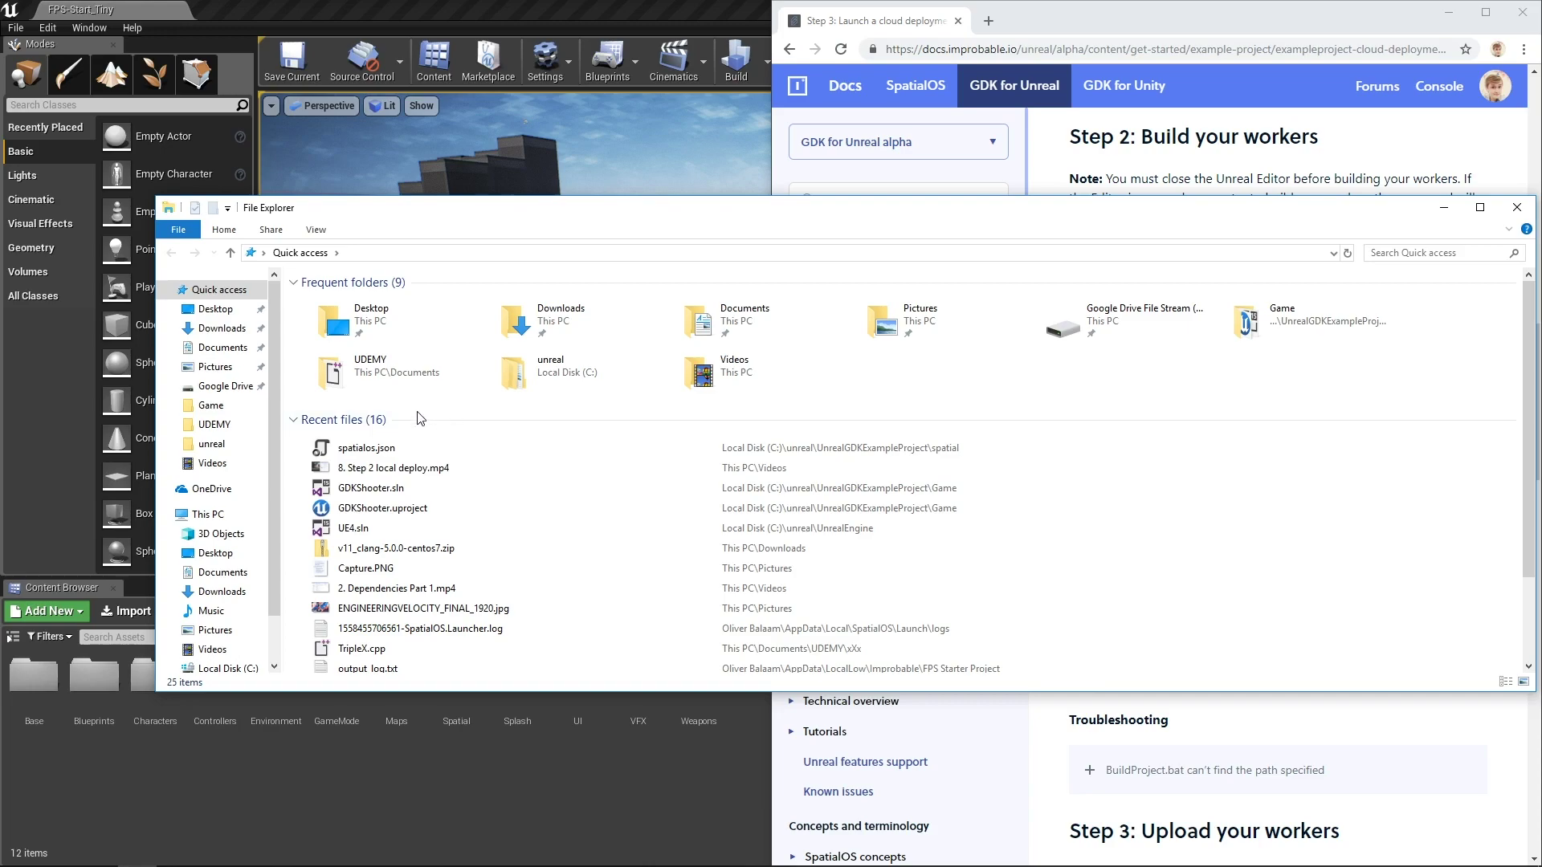
Run BuildProject.bat in C:\unreal\UnrealGDKExampleProject to build the workers.
{"action": "left_click", "coordinate": [208, 515]}
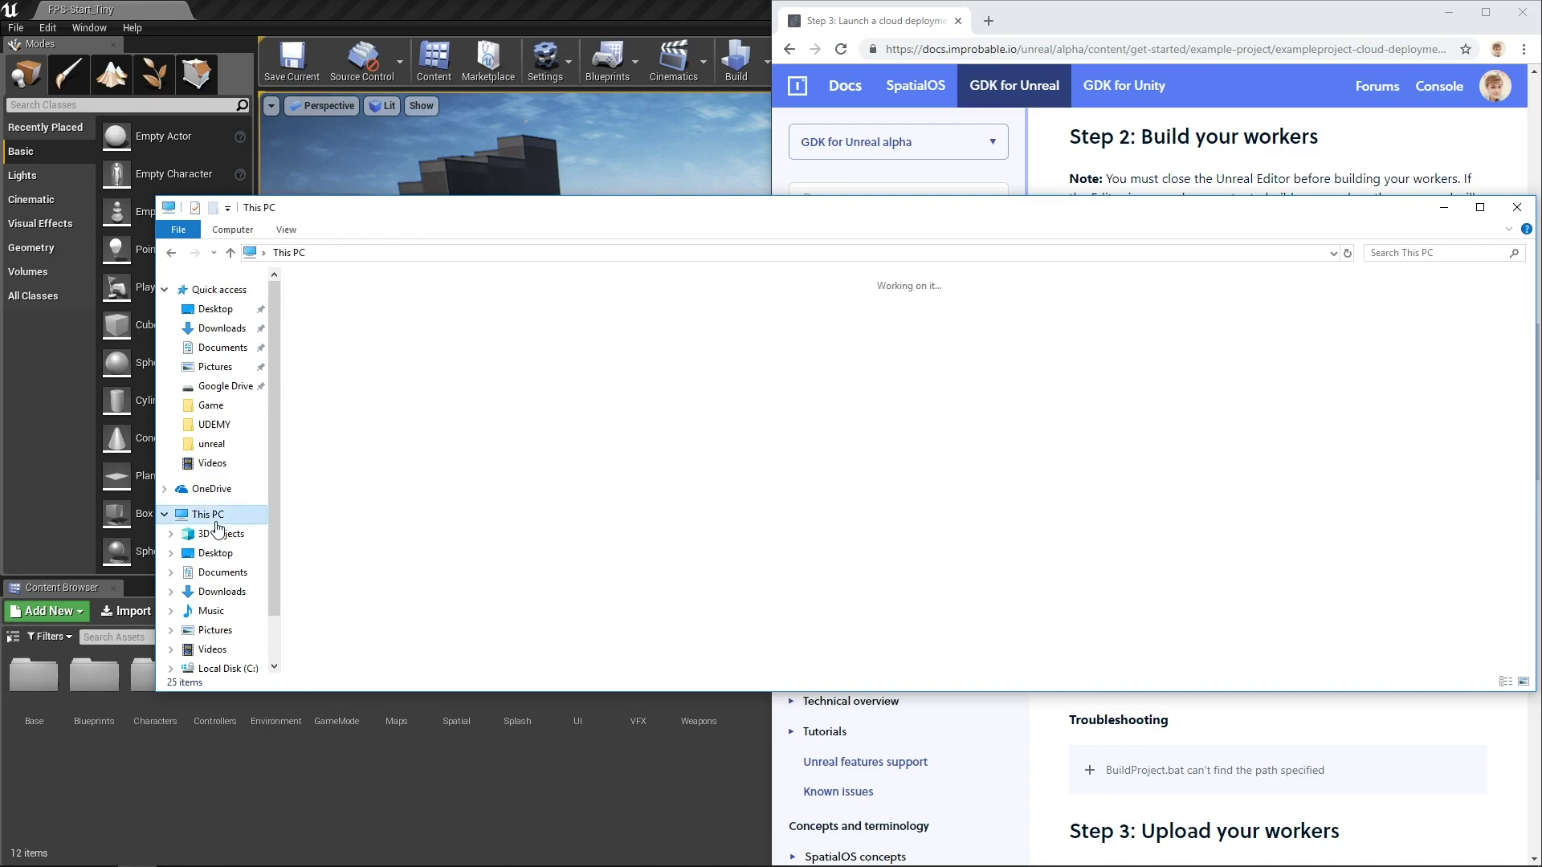
{"action": "double_click", "coordinate": [371, 443]}
{"action": "double_click", "coordinate": [374, 454]}
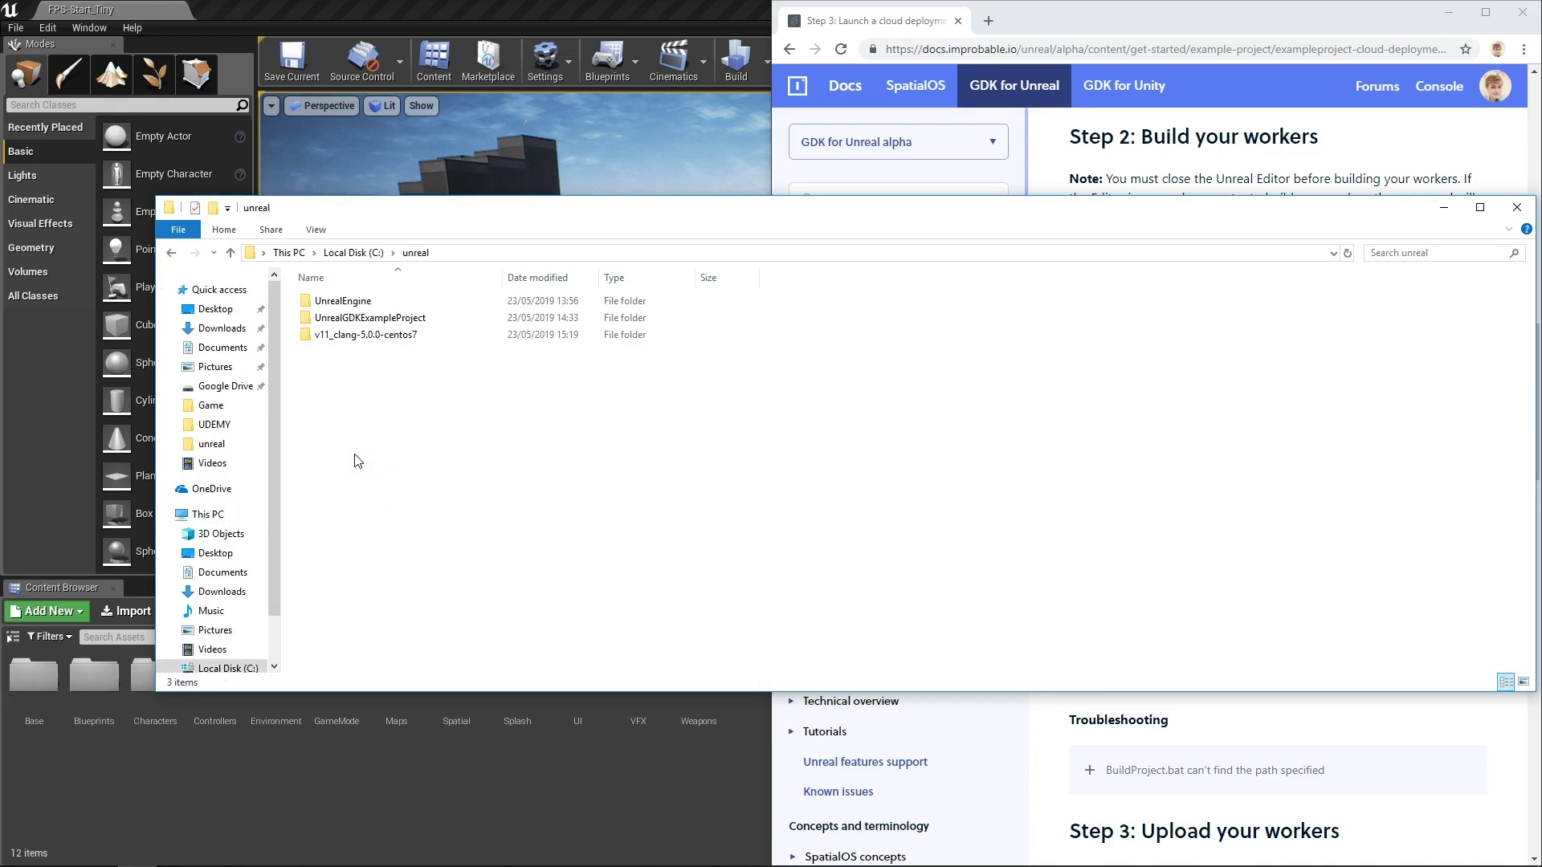
{"action": "left_click", "coordinate": [396, 321]}
{"action": "double_click", "coordinate": [396, 321]}
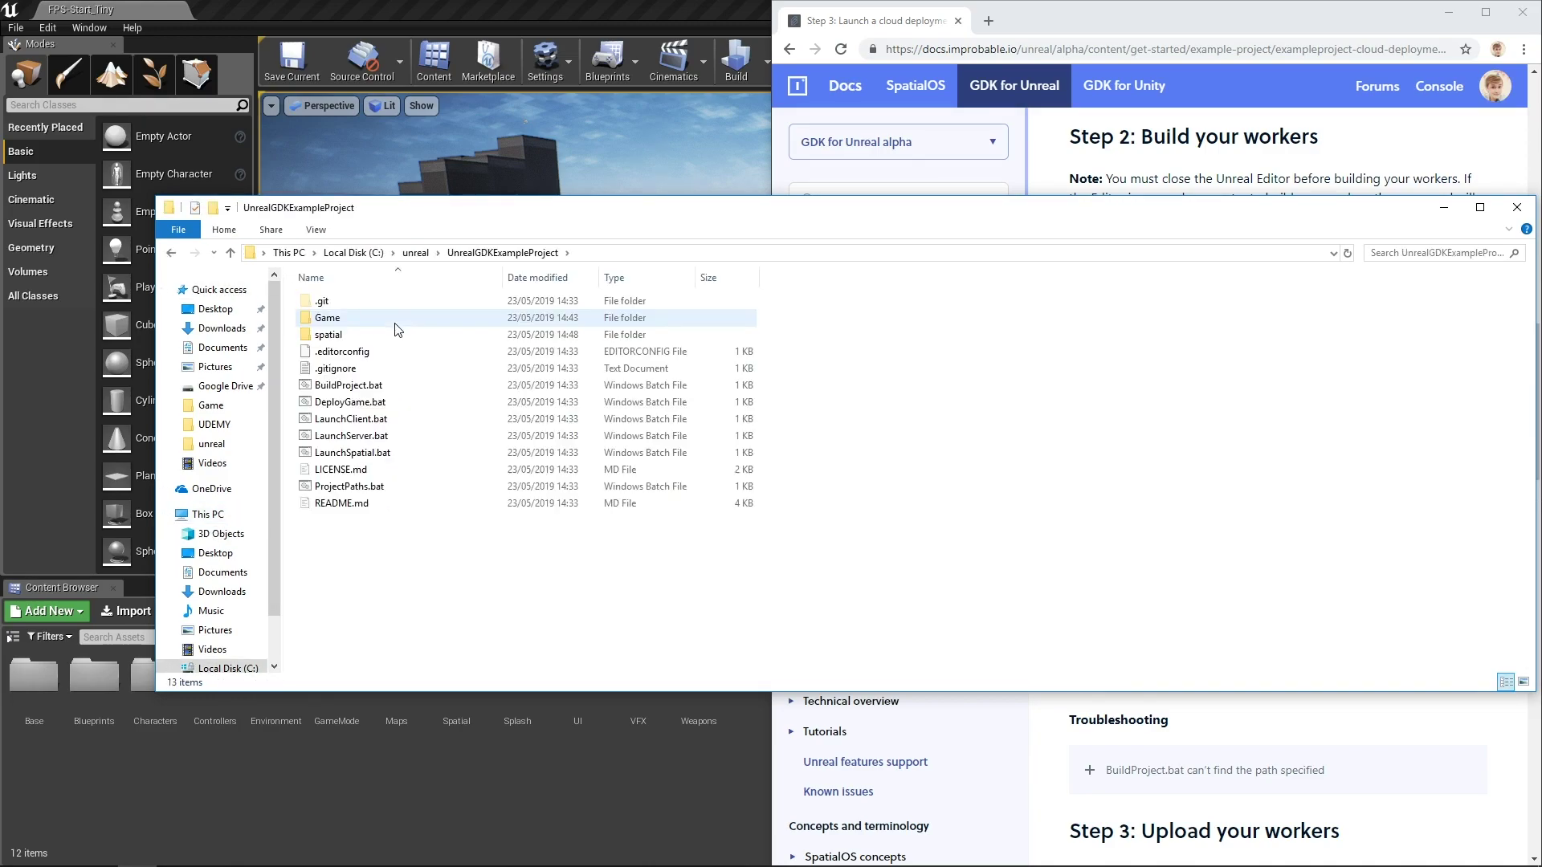
{"action": "left_click", "coordinate": [372, 387]}
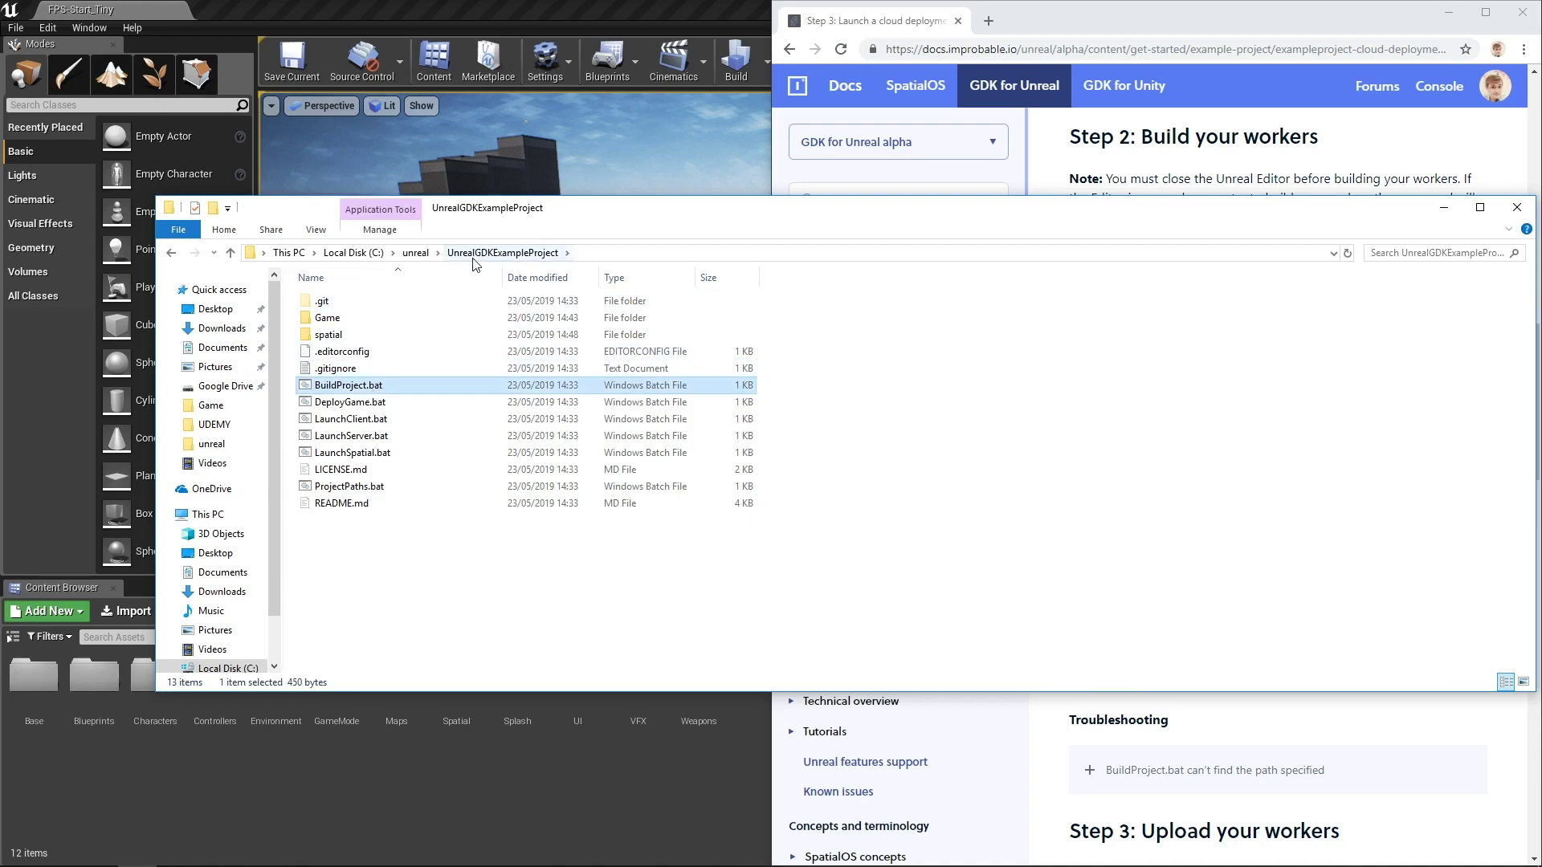
{"action": "double_click", "coordinate": [372, 387]}
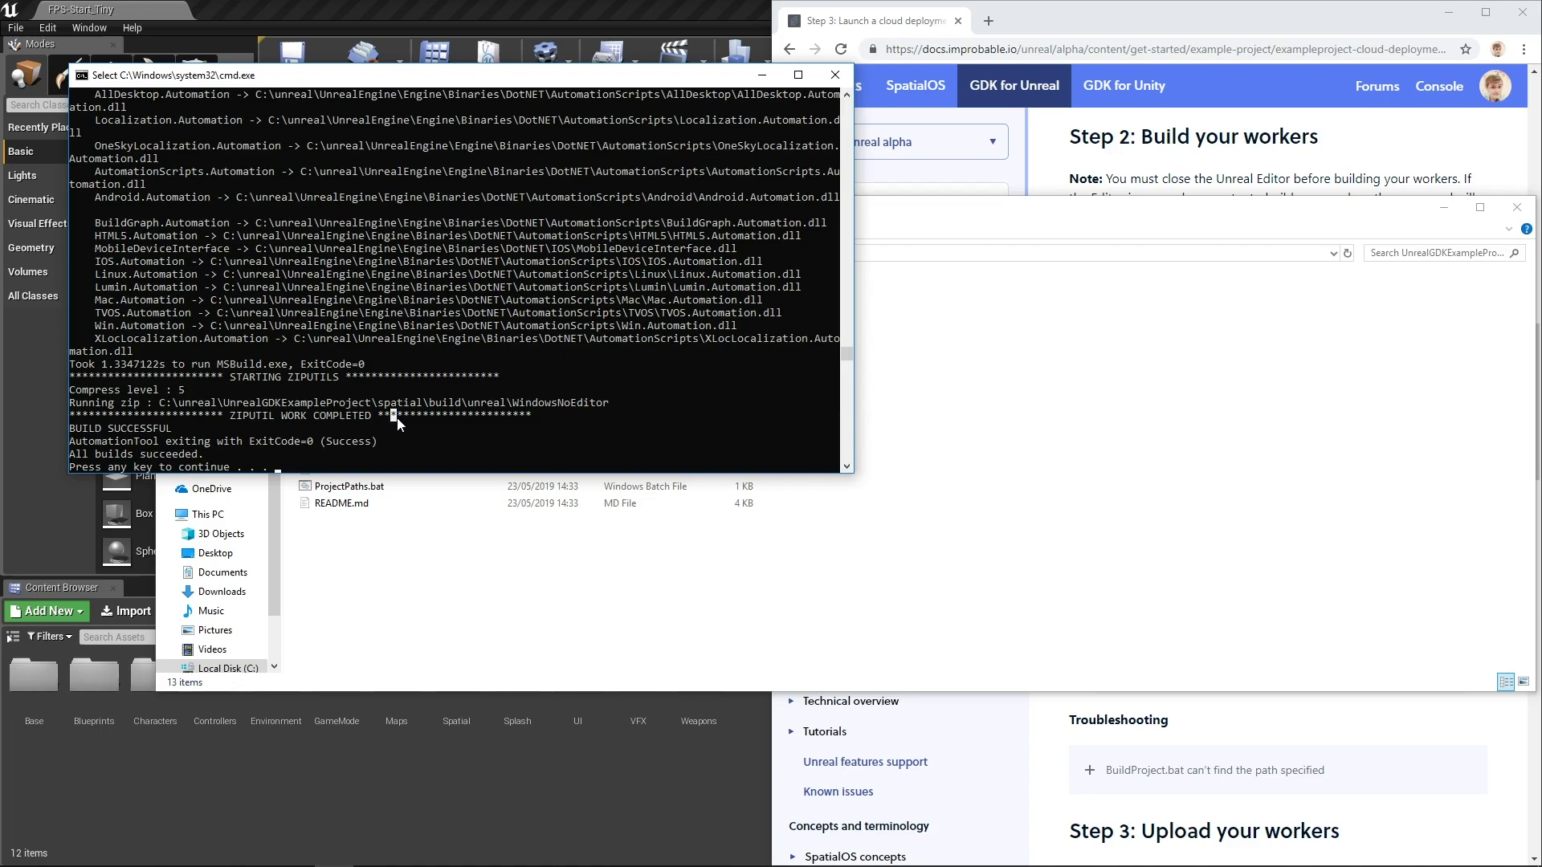
Close the build console, scroll the docs to 'Step 3: Upload your workers', and open the project's spatial folder.
{"action": "key", "text": "Return"}
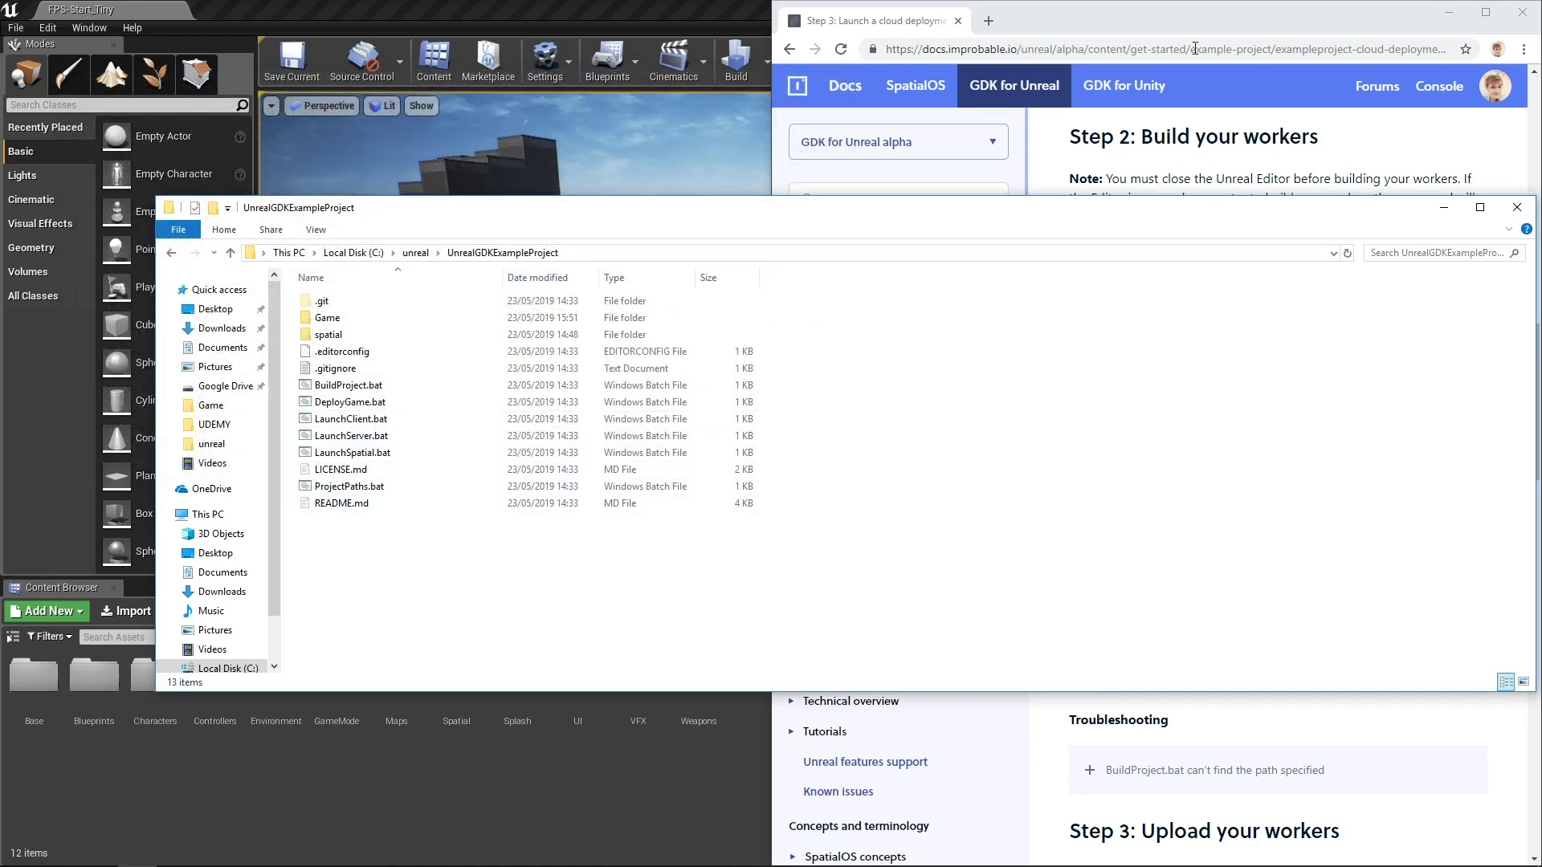
{"action": "left_click", "coordinate": [1191, 39]}
{"action": "scroll", "coordinate": [1334, 534], "scroll_direction": "down", "scroll_amount": 5}
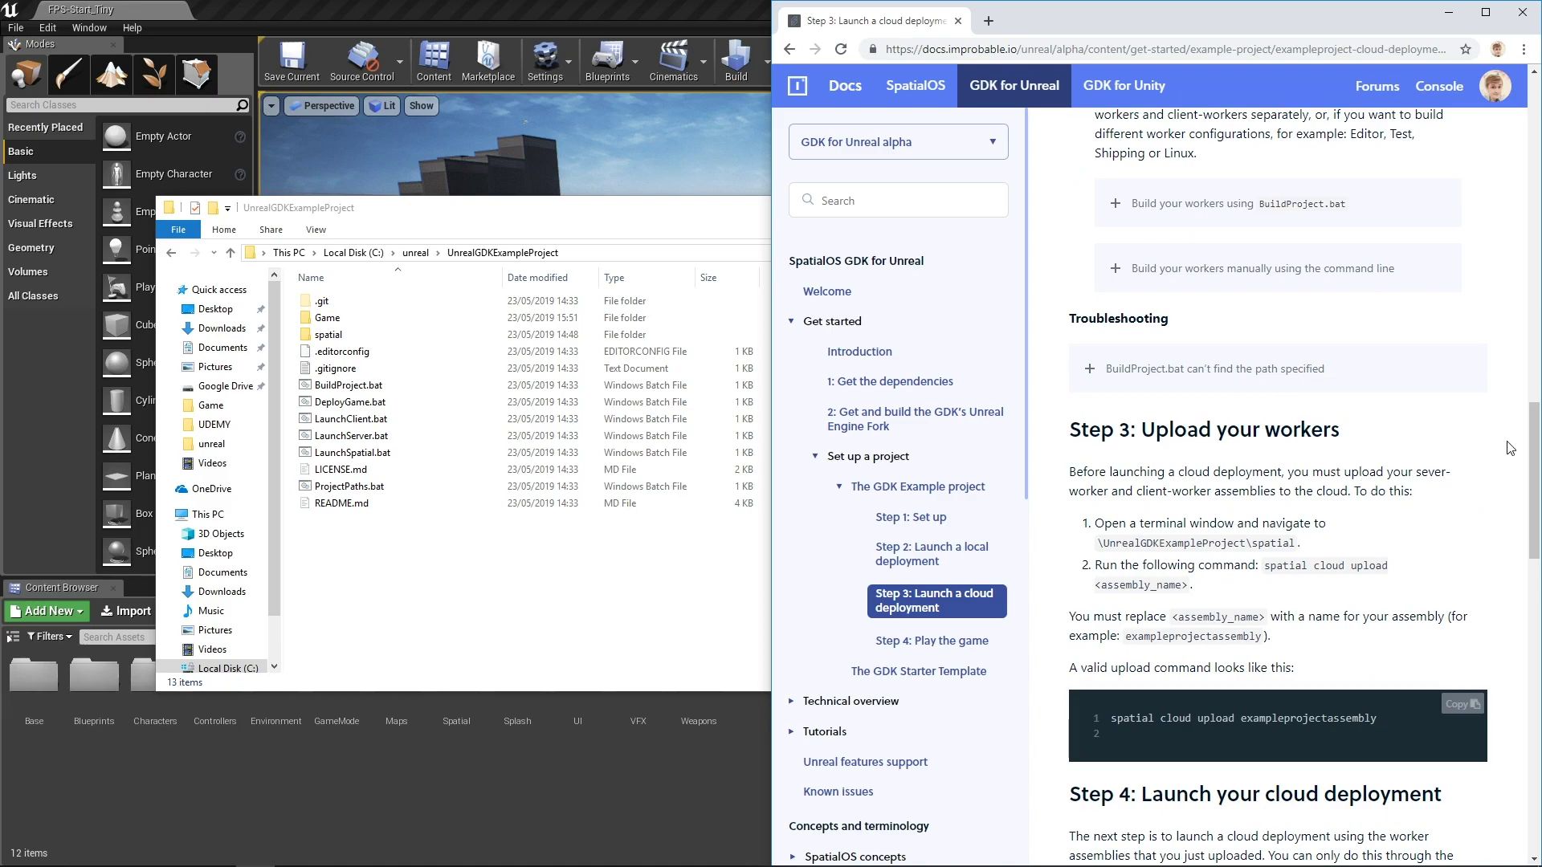
{"action": "scroll", "coordinate": [1535, 444], "scroll_direction": "down", "scroll_amount": 4}
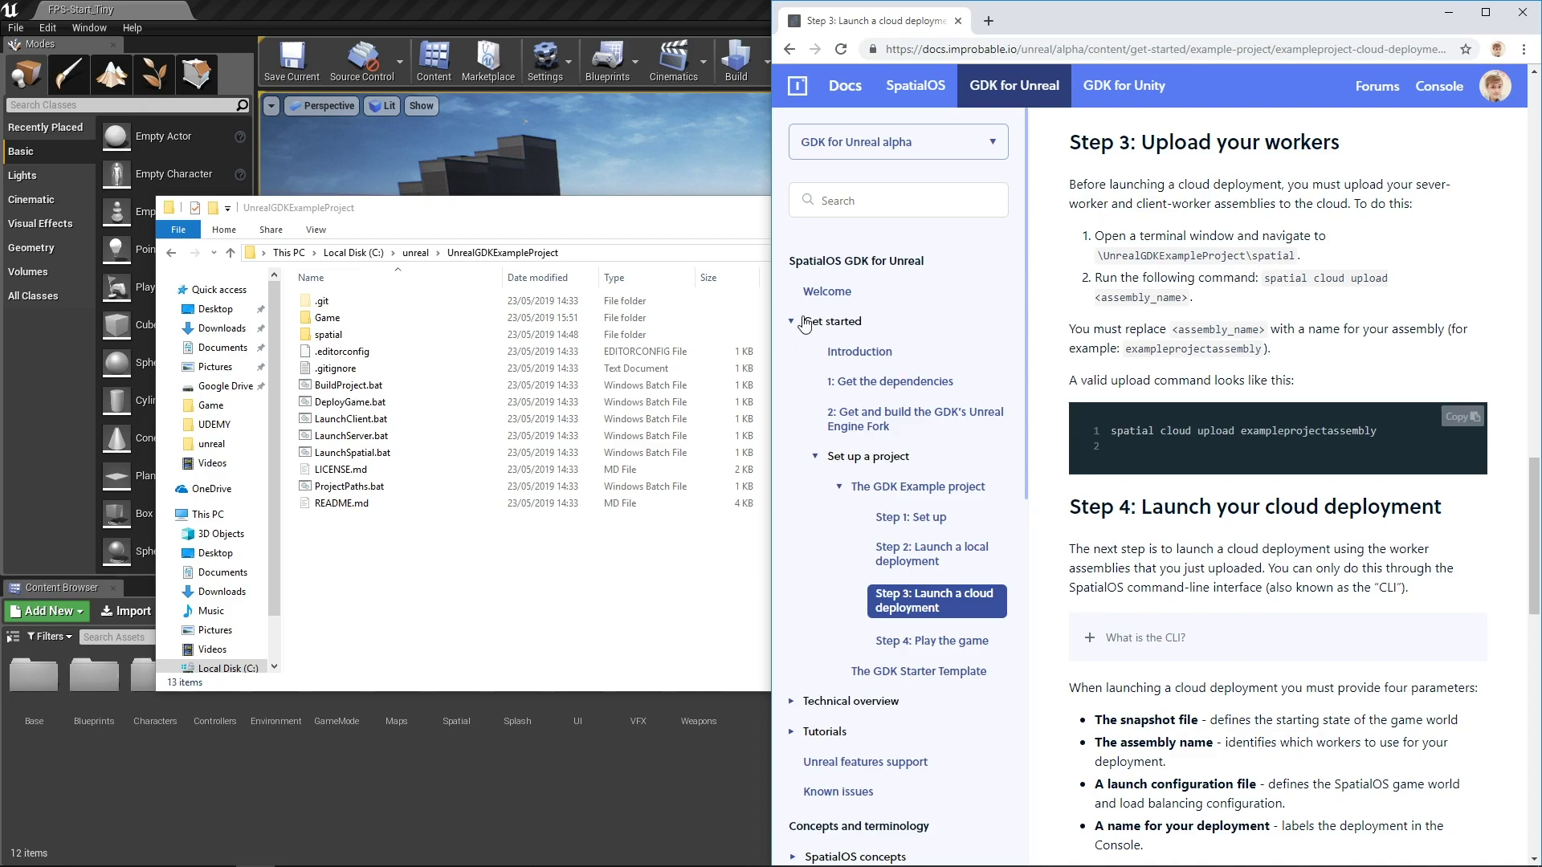
{"action": "double_click", "coordinate": [494, 334]}
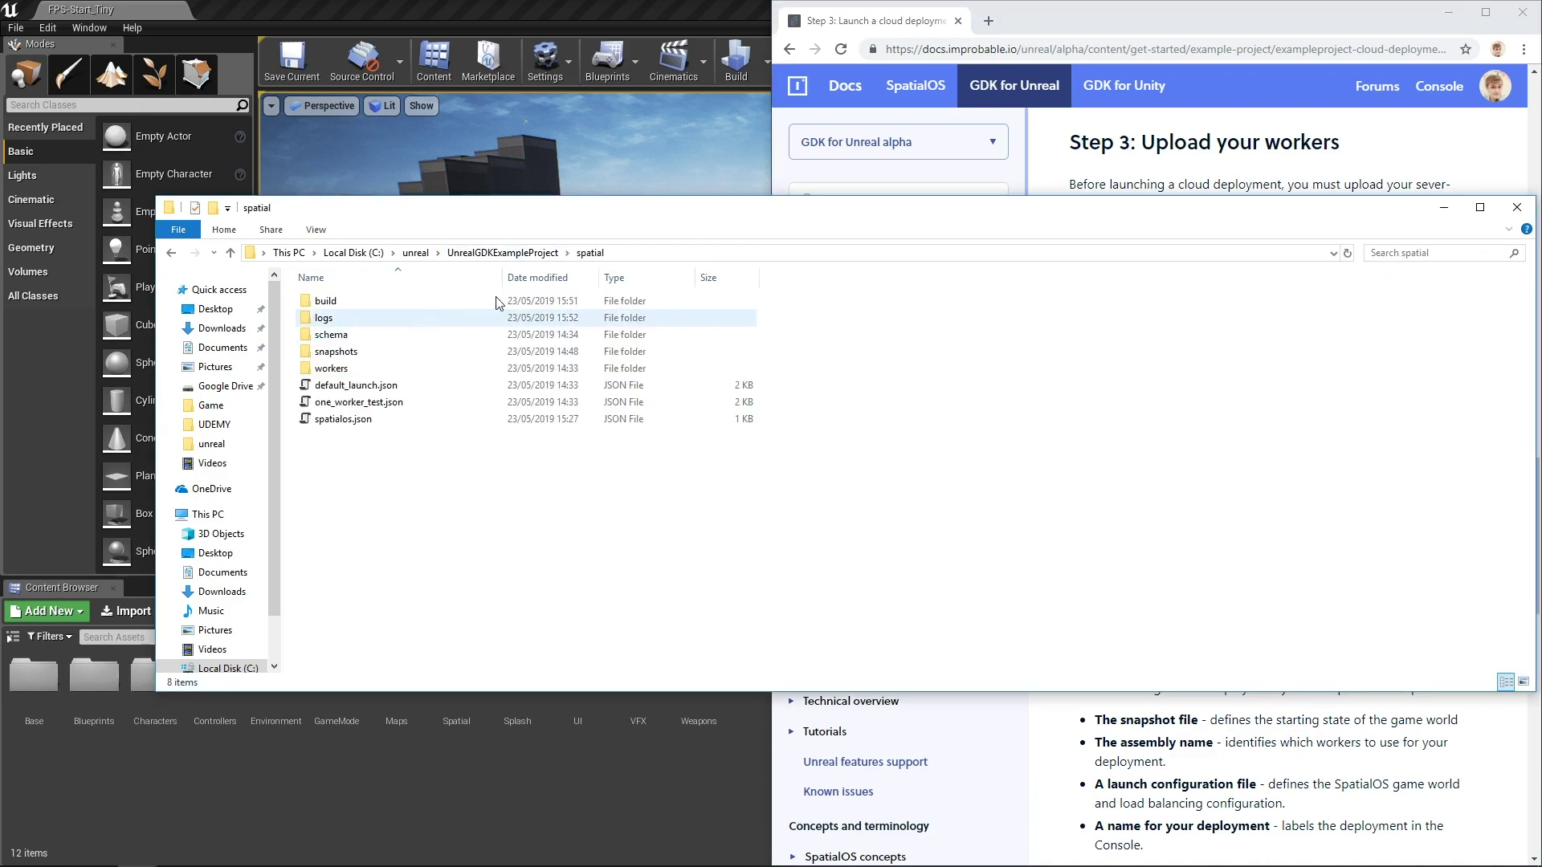
{"action": "left_click", "coordinate": [637, 251]}
{"action": "key", "text": "ctrl+c"}
Open Windows PowerShell and cd into C:\unreal\UnrealGDKExampleProject\spatial.
{"action": "left_click", "coordinate": [613, 579]}
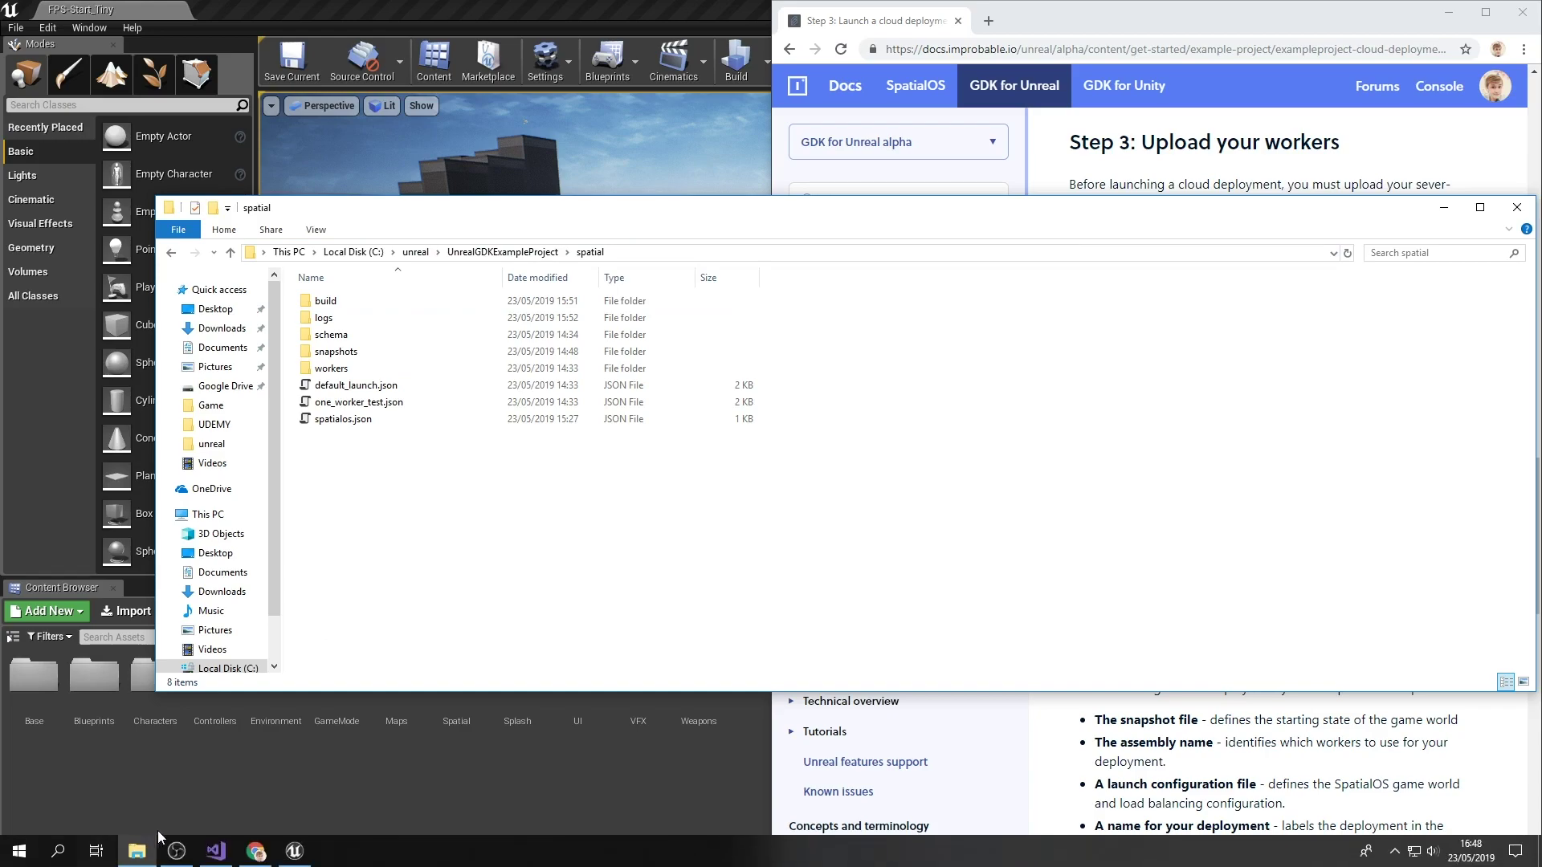
{"action": "key", "text": "super"}
{"action": "type", "text": "power"}
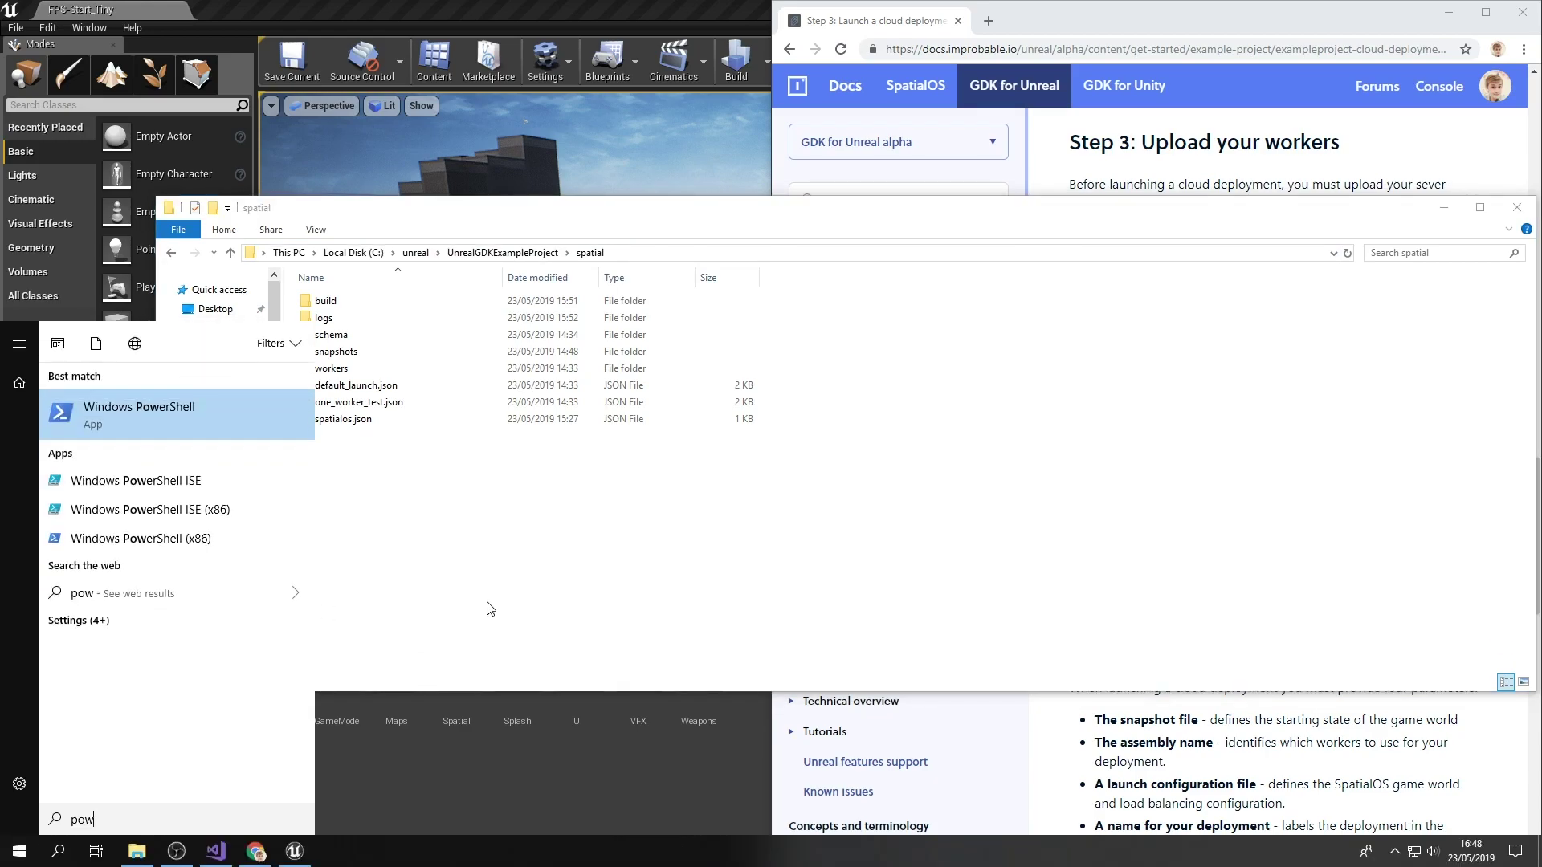
{"action": "key", "text": "Return"}
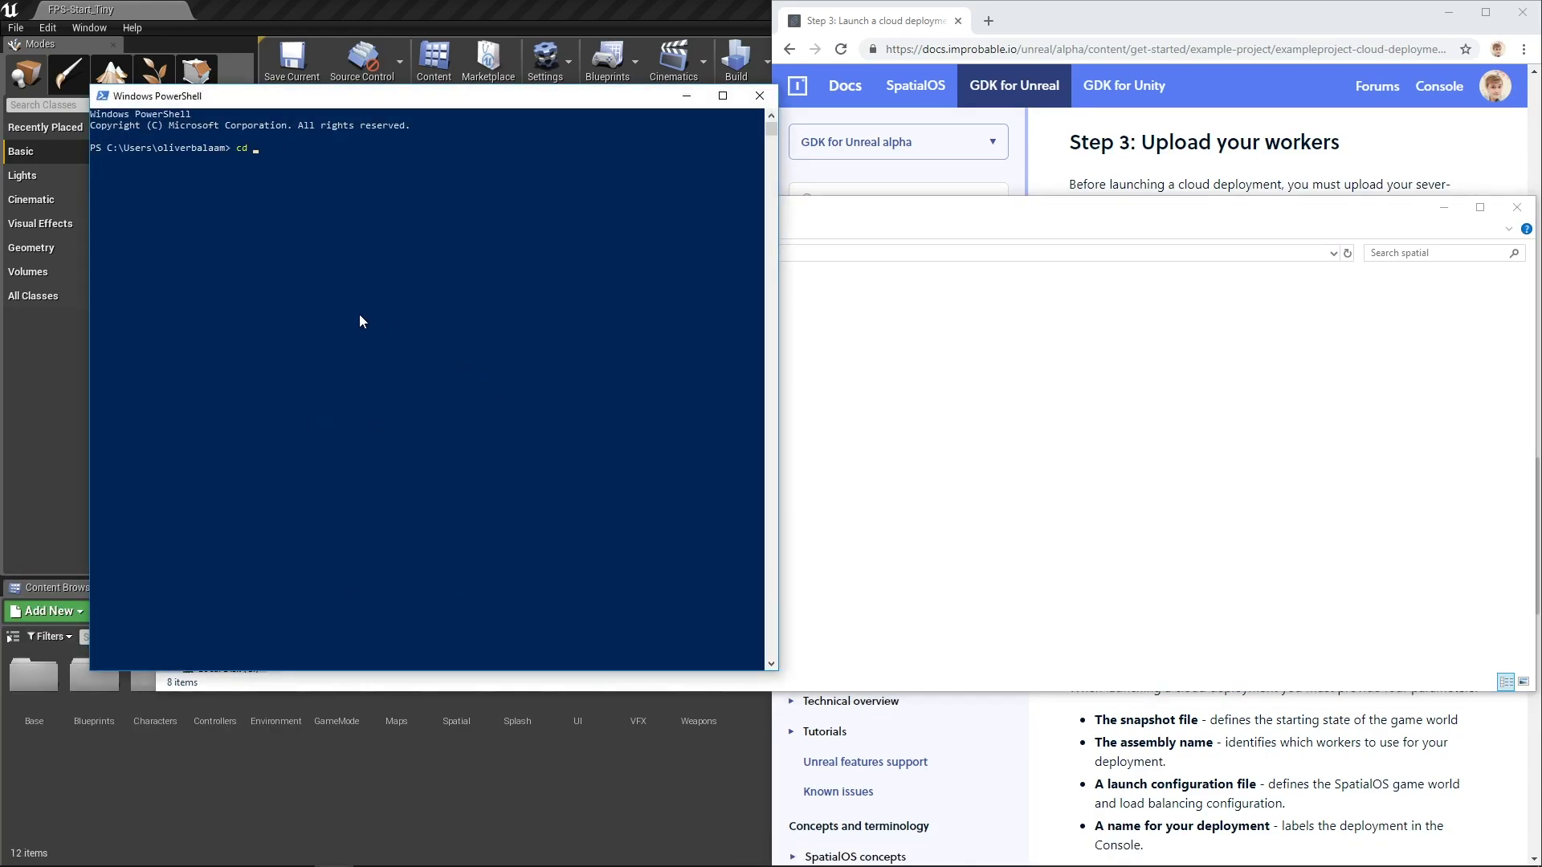
{"action": "type", "text": "cd"}
{"action": "key", "text": "ctrl+v"}
{"action": "key", "text": "Return"}
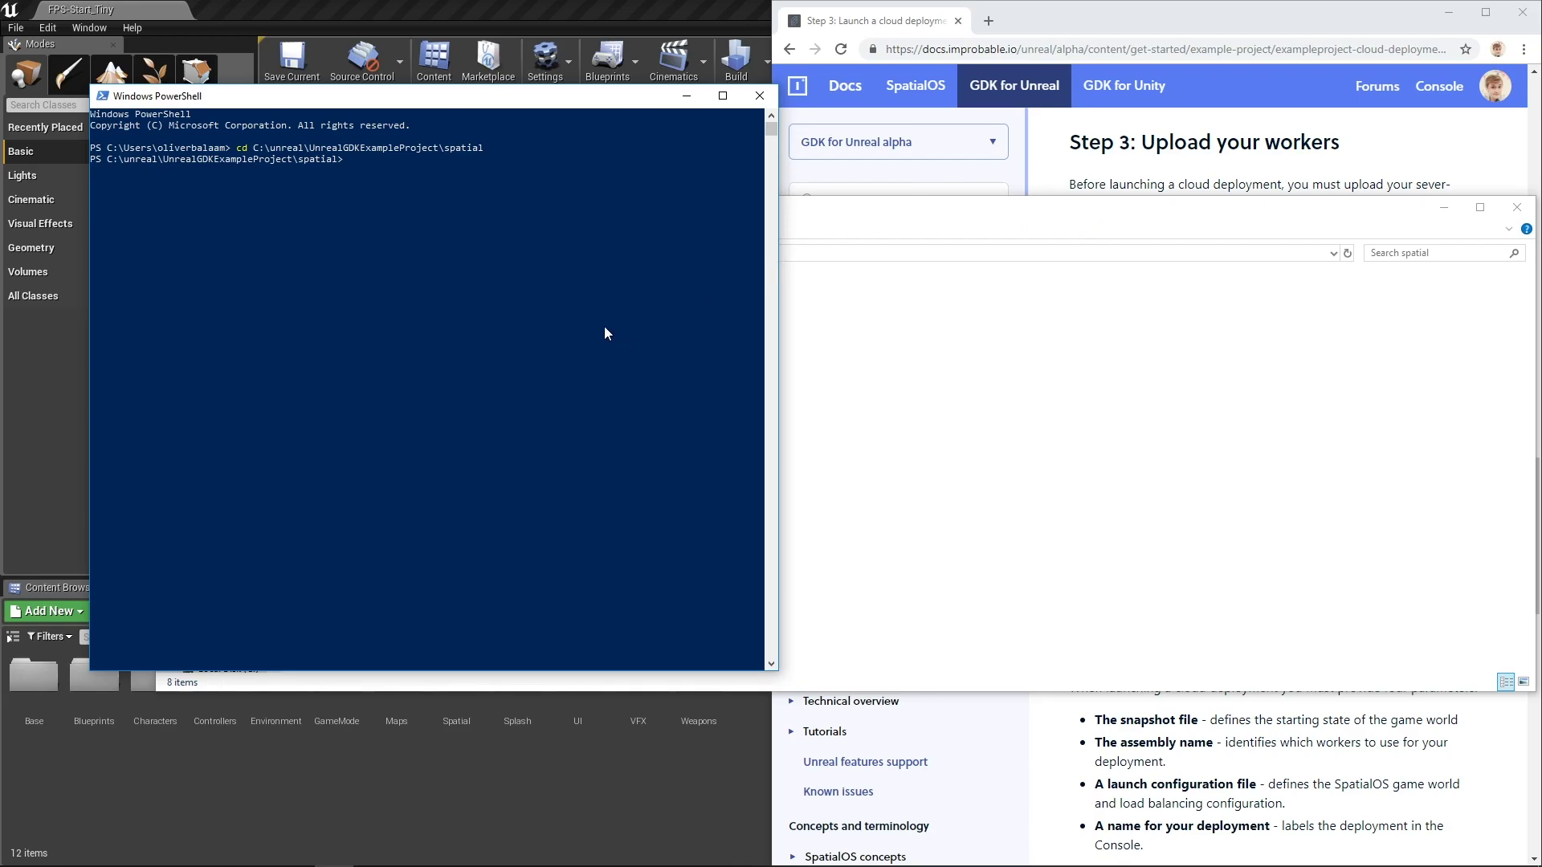
Copy 'spatial cloud upload' from the docs and run it with assembly name olliesassembly.
{"action": "left_click", "coordinate": [1216, 21]}
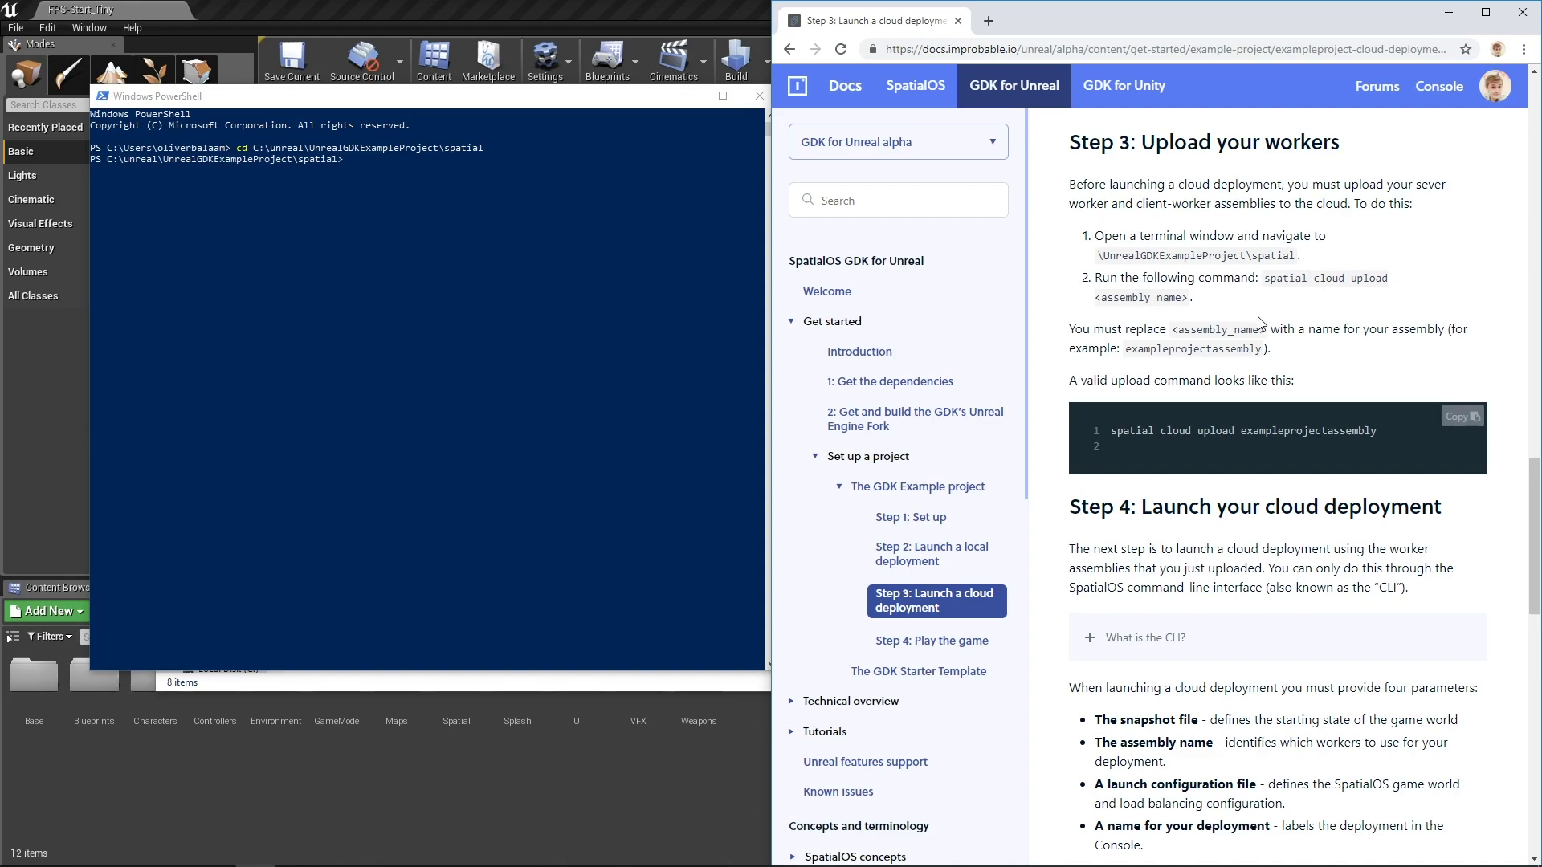
{"action": "left_click_drag", "start_coordinate": [1265, 278], "coordinate": [1388, 281]}
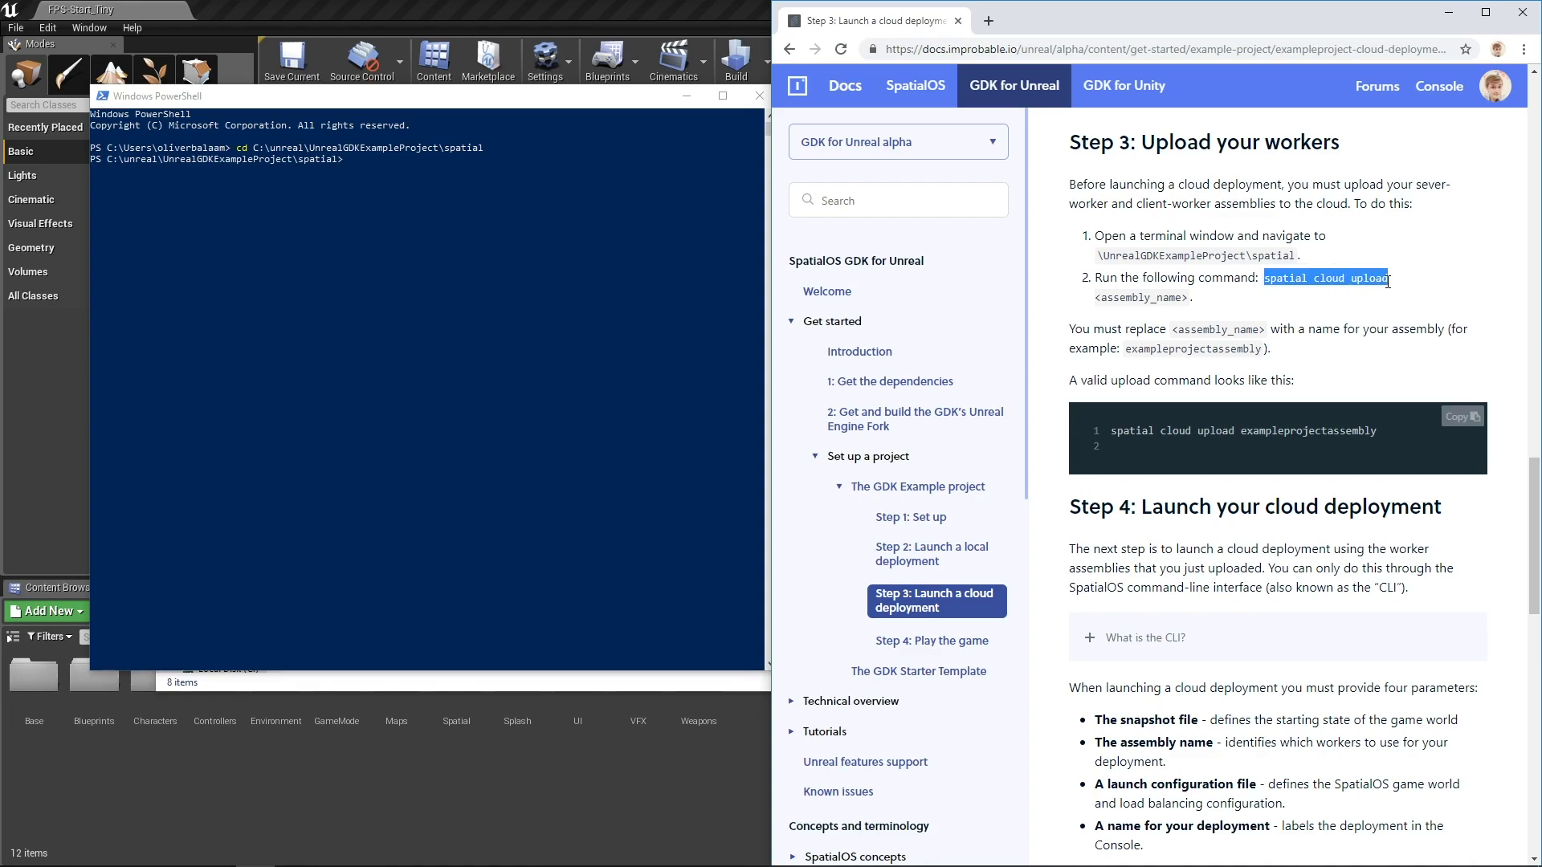
{"action": "right_click", "coordinate": [1280, 286]}
{"action": "left_click", "coordinate": [1301, 303]}
{"action": "left_click", "coordinate": [400, 347]}
{"action": "key", "text": "ctrl+v"}
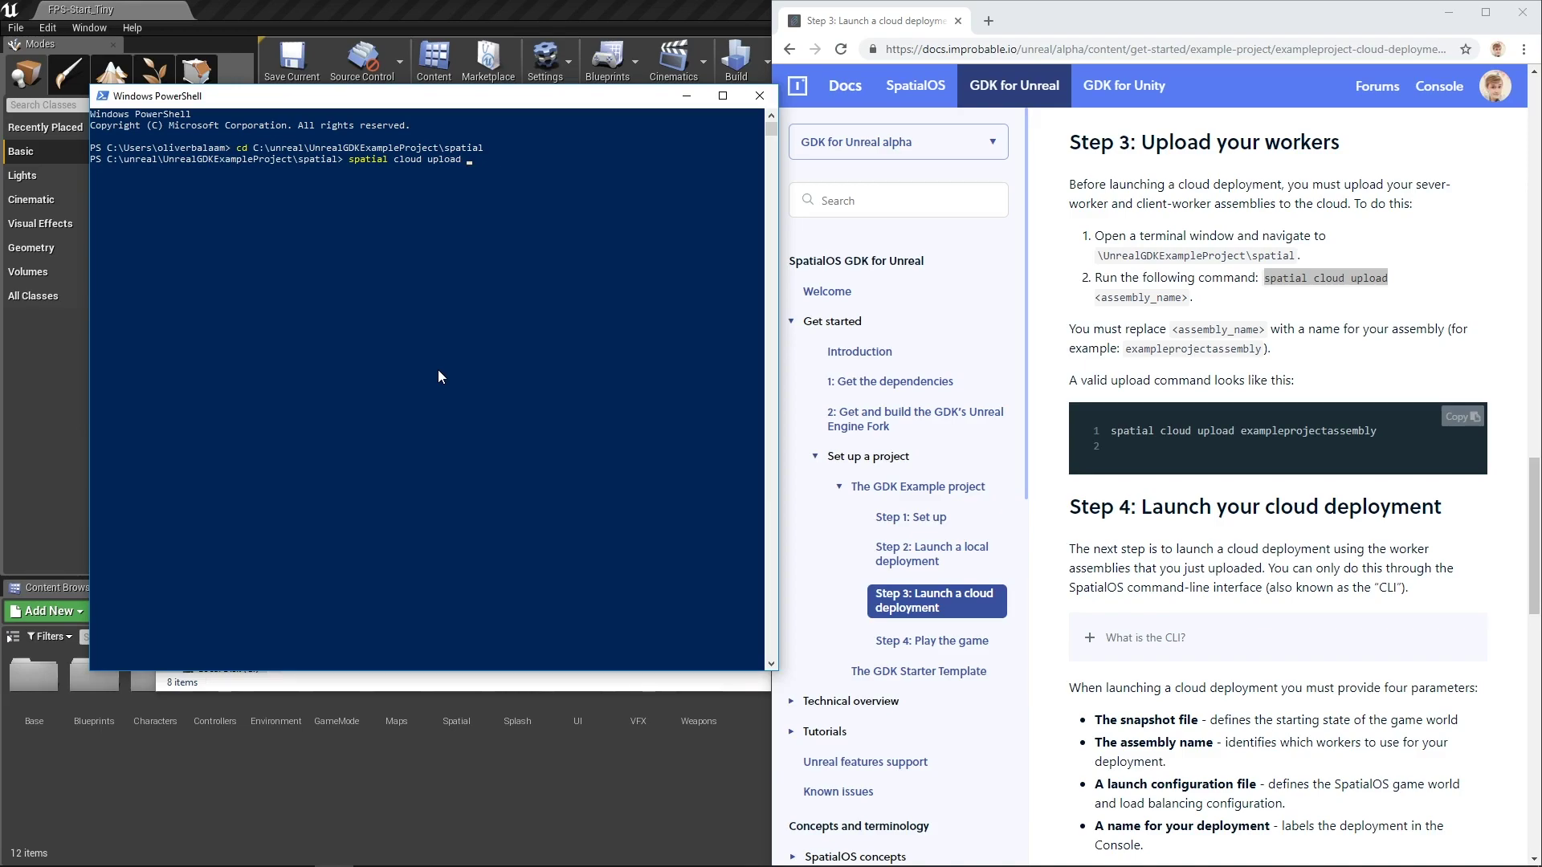
{"action": "type", "text": "olliesassembly"}
{"action": "key", "text": "Return"}
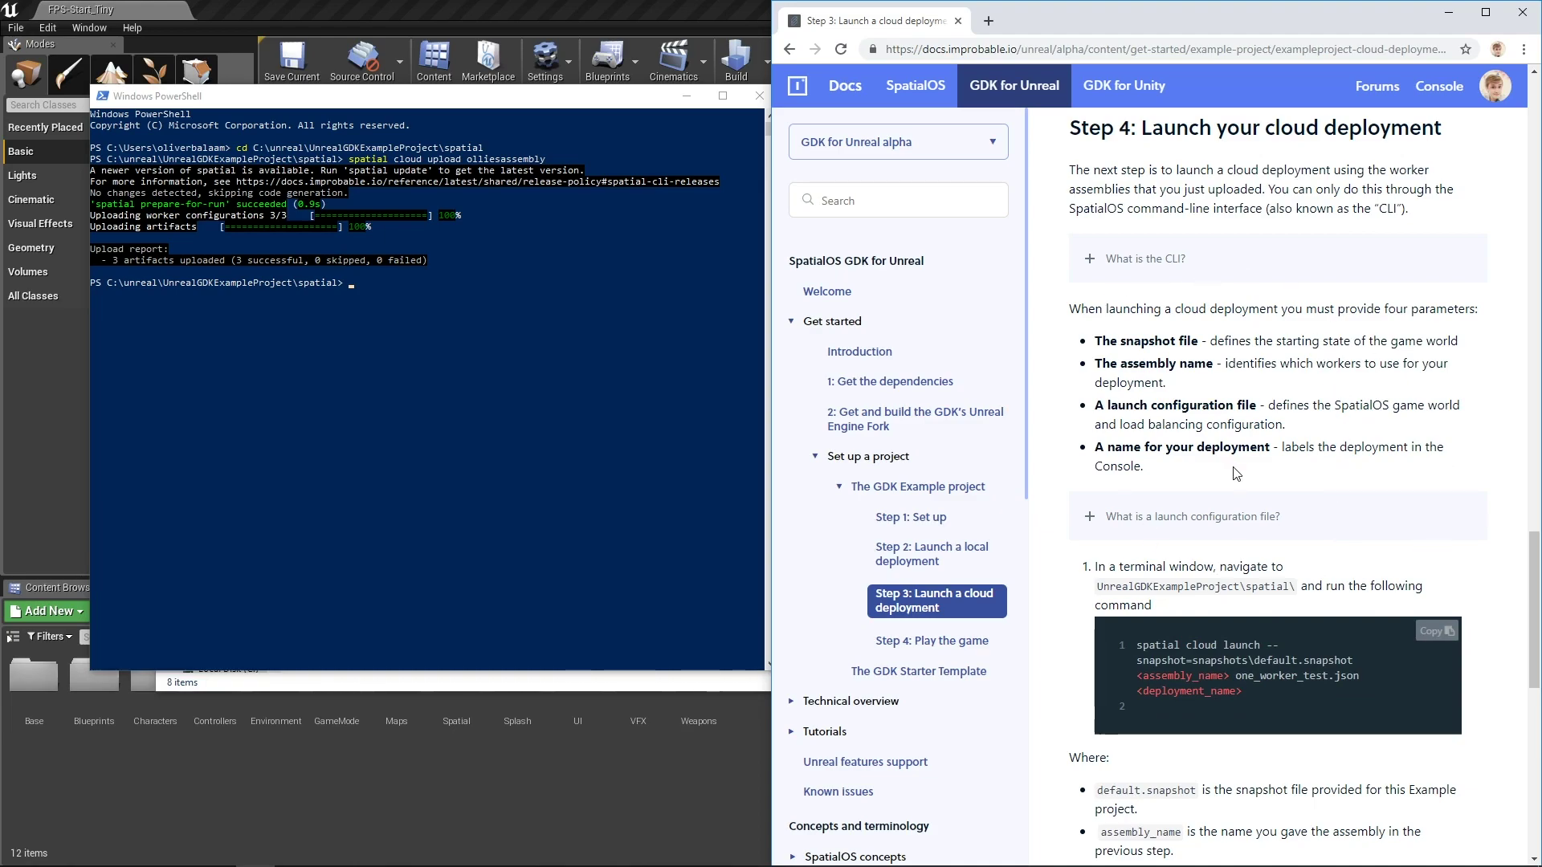
Copy the Step 4 spatial cloud launch command, after glancing at the launch configuration file note.
{"action": "left_click", "coordinate": [1251, 526]}
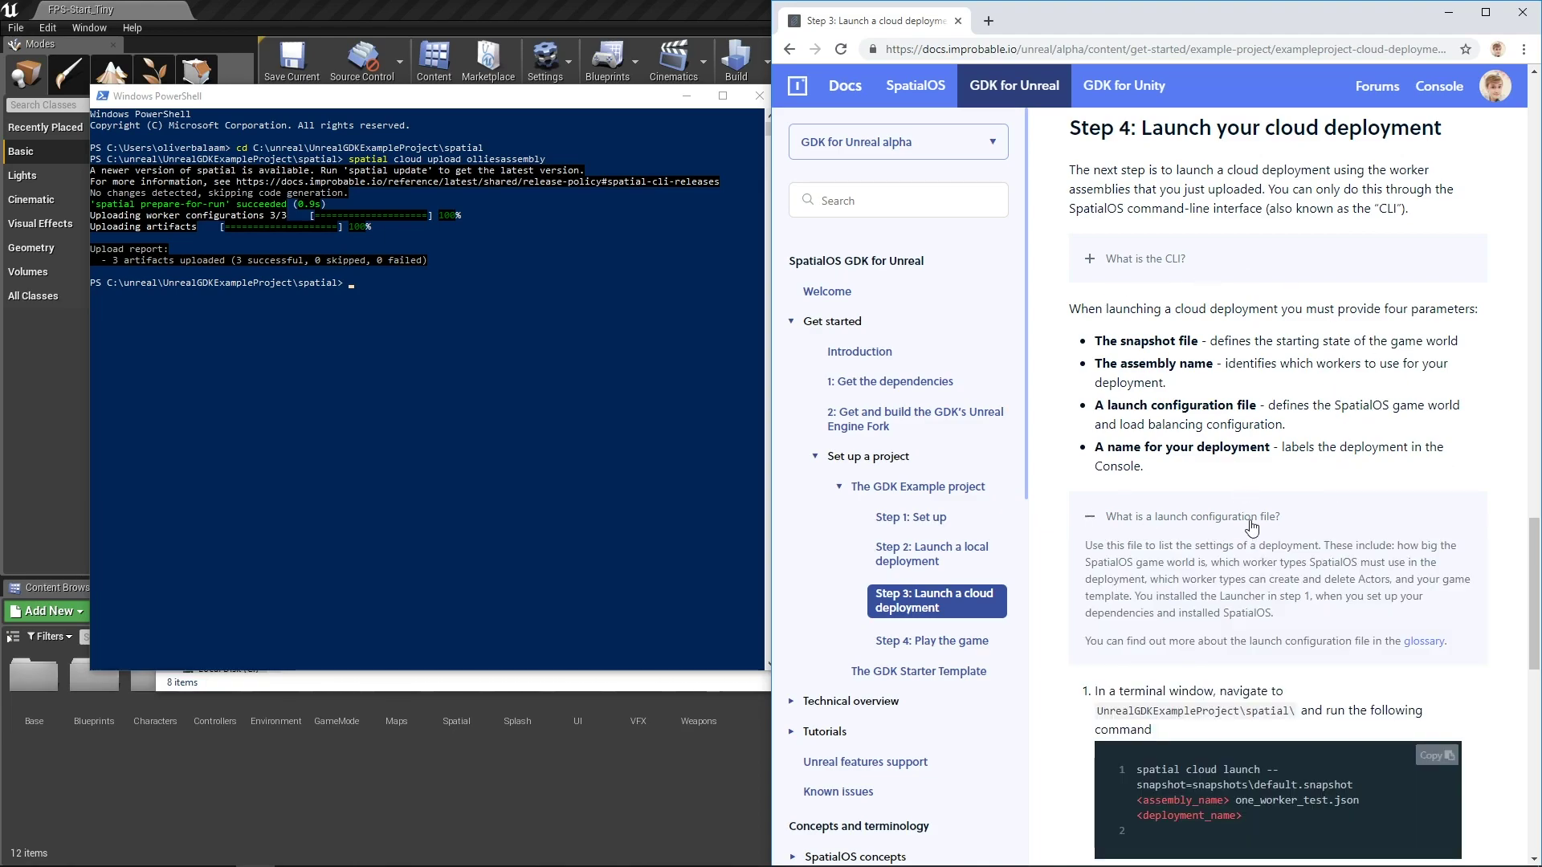
{"action": "left_click", "coordinate": [1252, 520]}
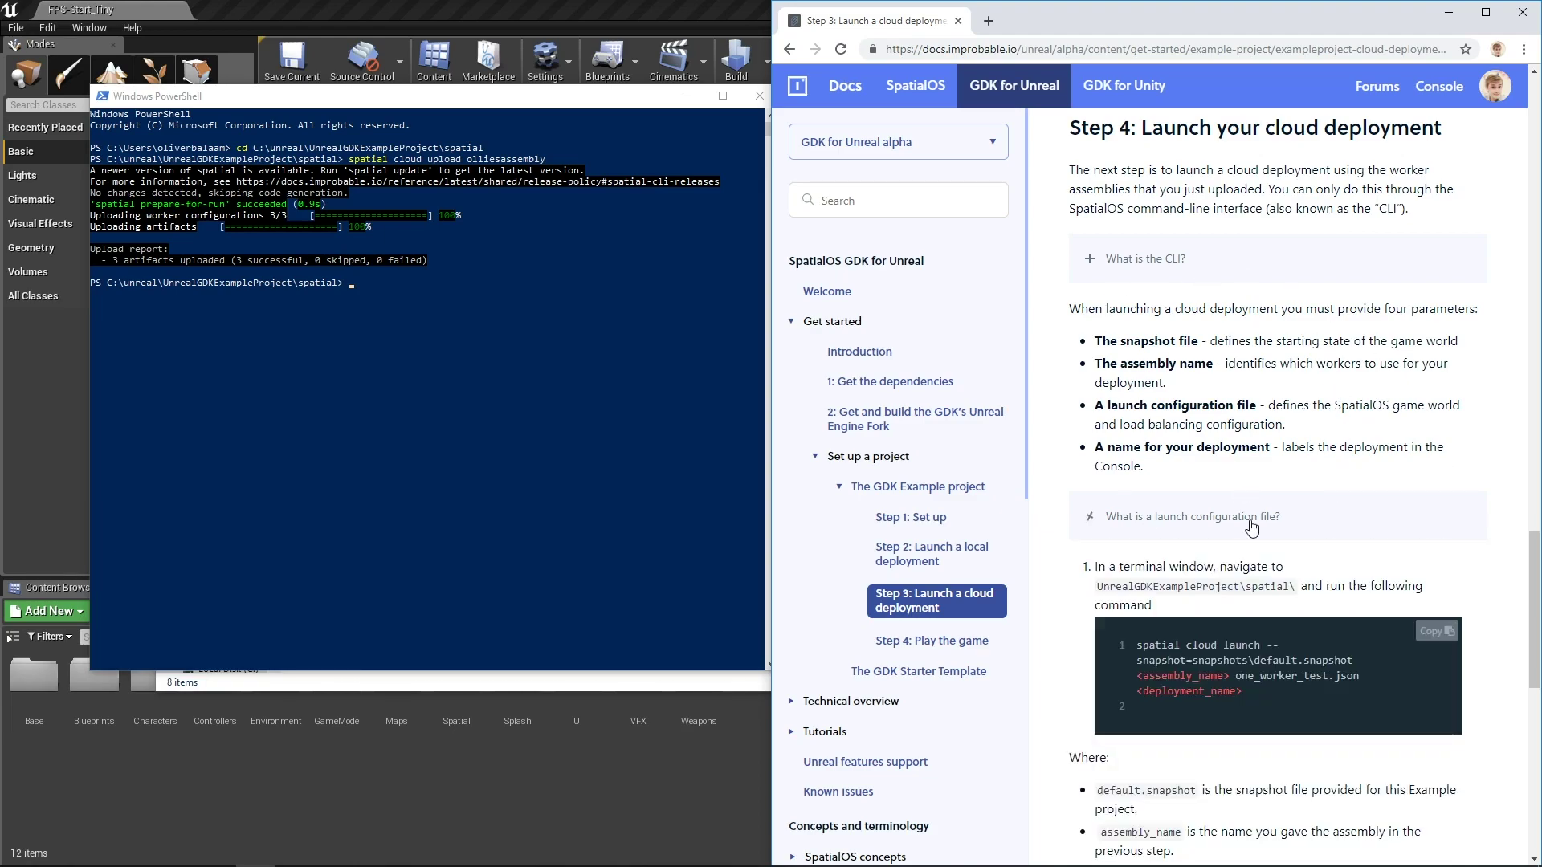
{"action": "left_click", "coordinate": [1435, 634]}
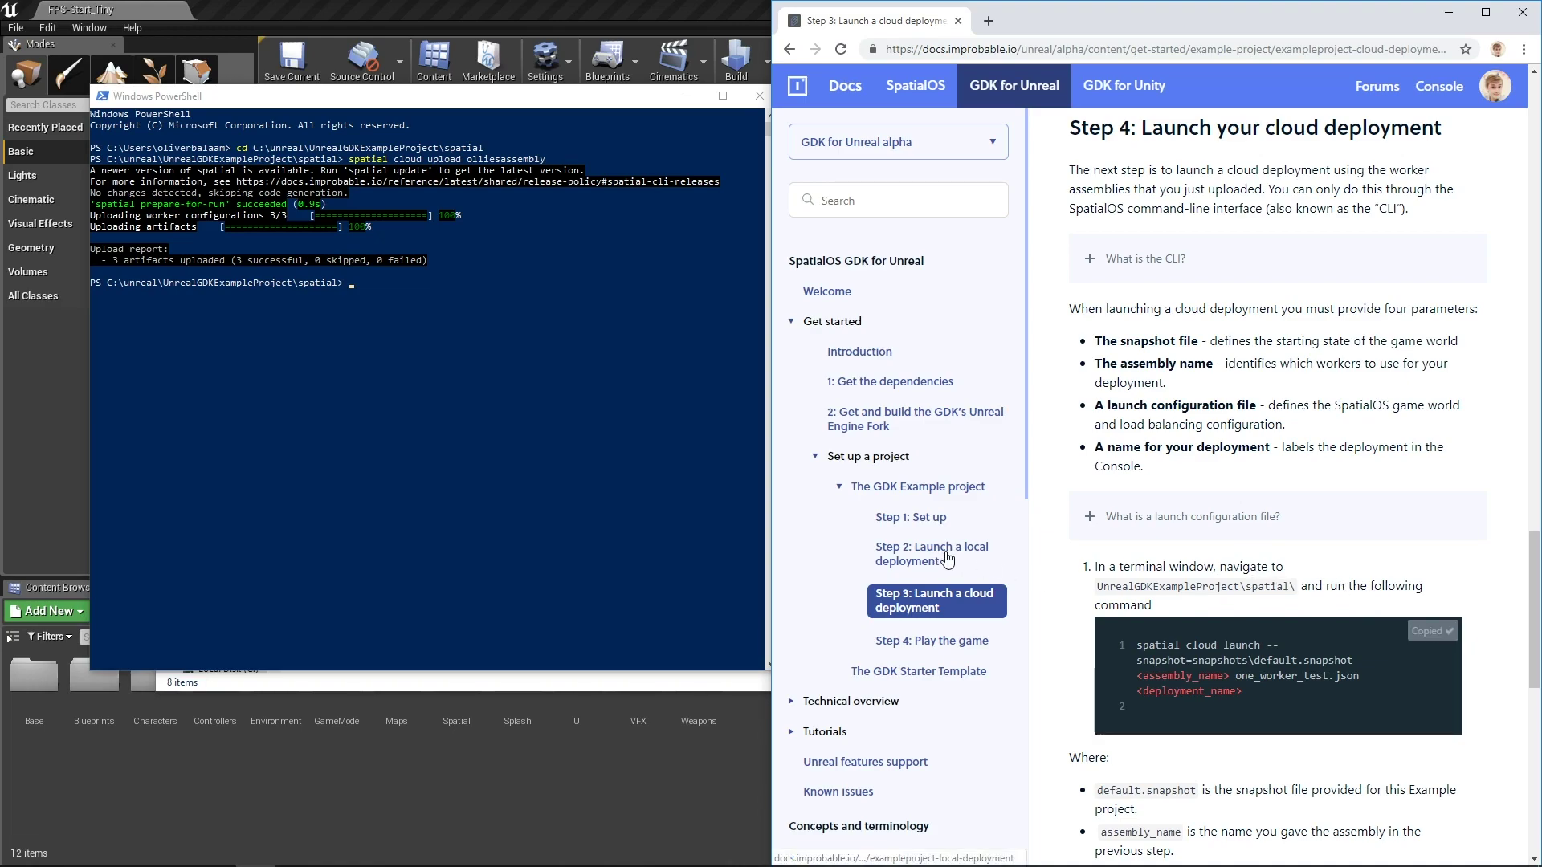
Paste the launch command into a new Visual Studio Code file.
{"action": "key", "text": "super"}
{"action": "type", "text": "vsc"}
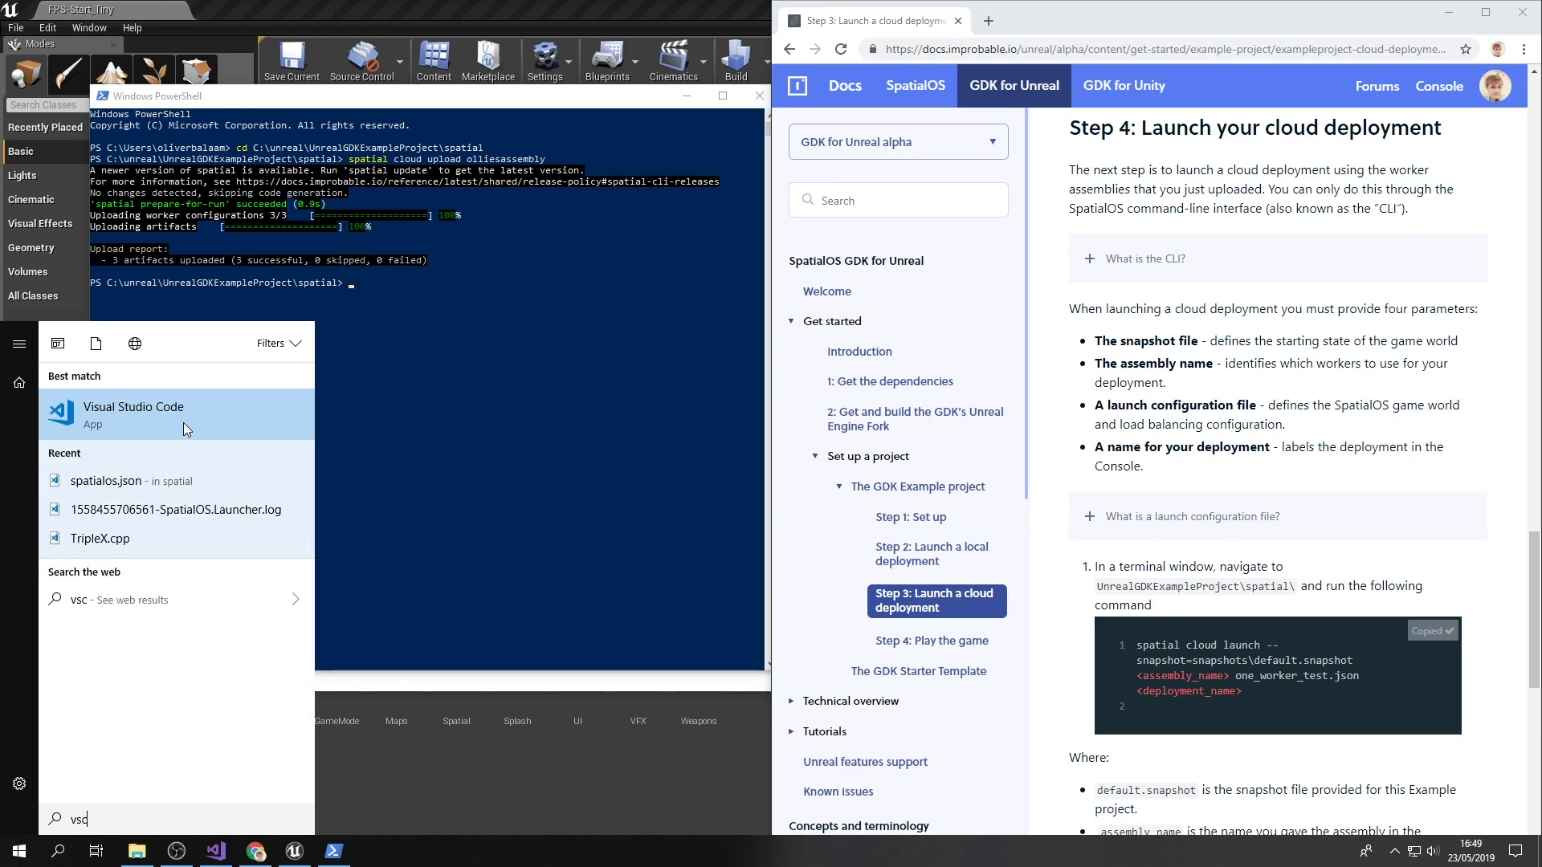
{"action": "left_click", "coordinate": [185, 423]}
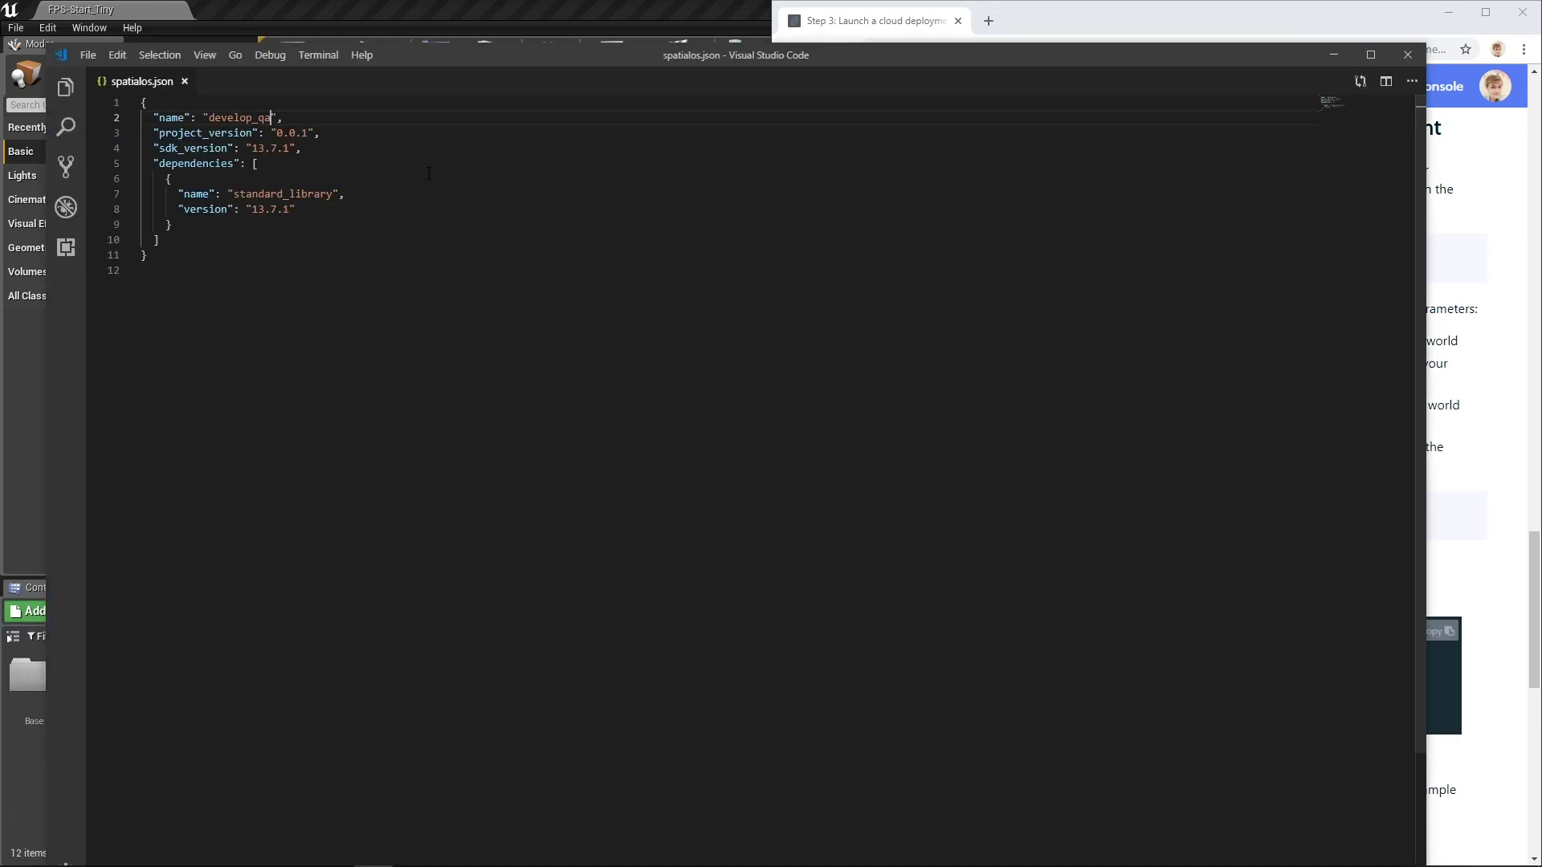
{"action": "double_click", "coordinate": [331, 84]}
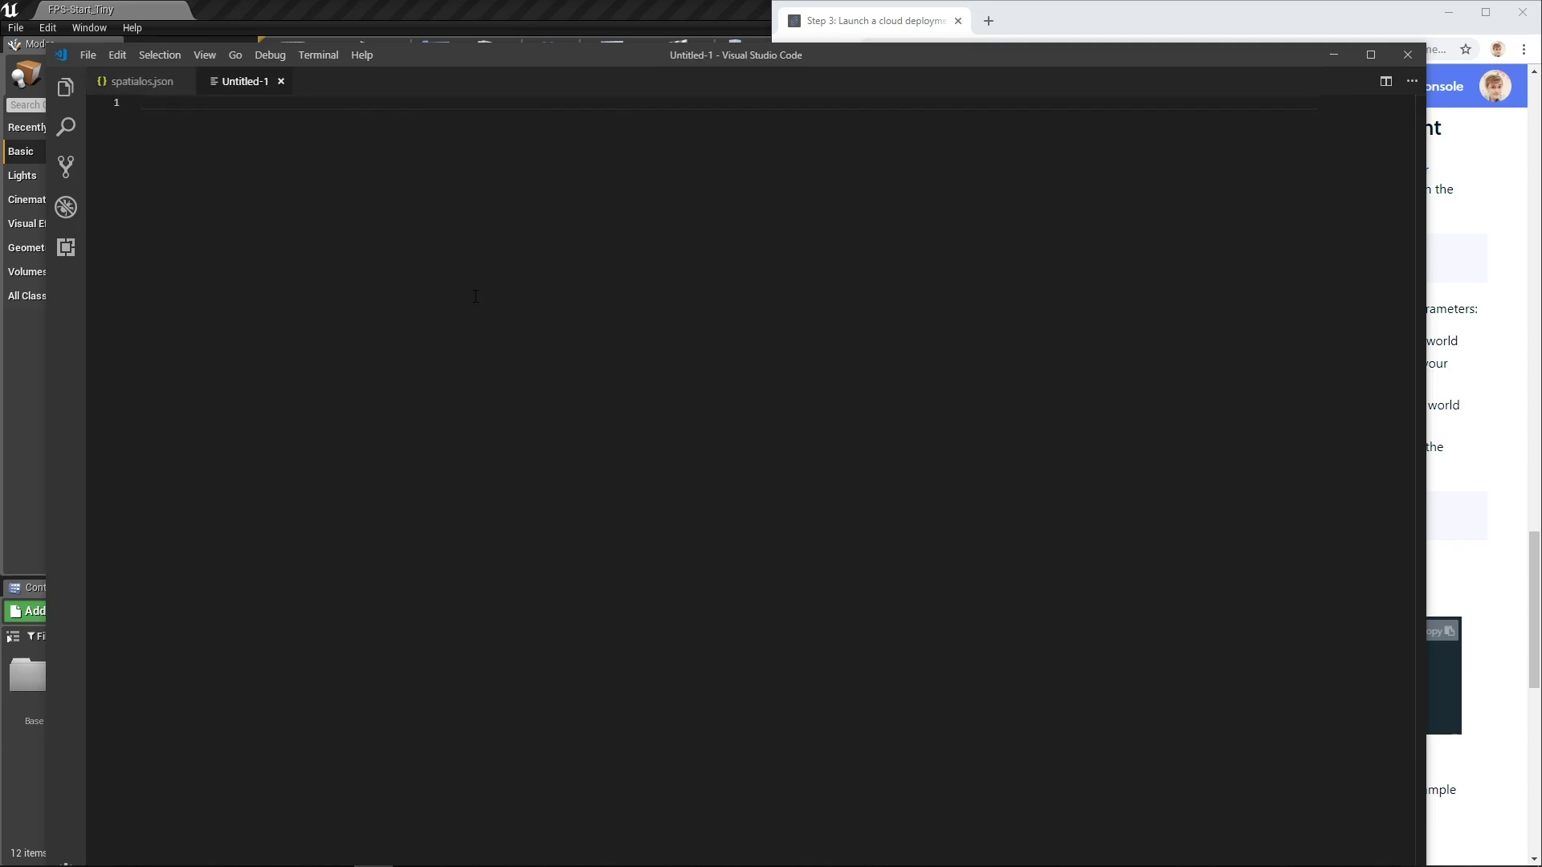
{"action": "key", "text": "ctrl+v"}
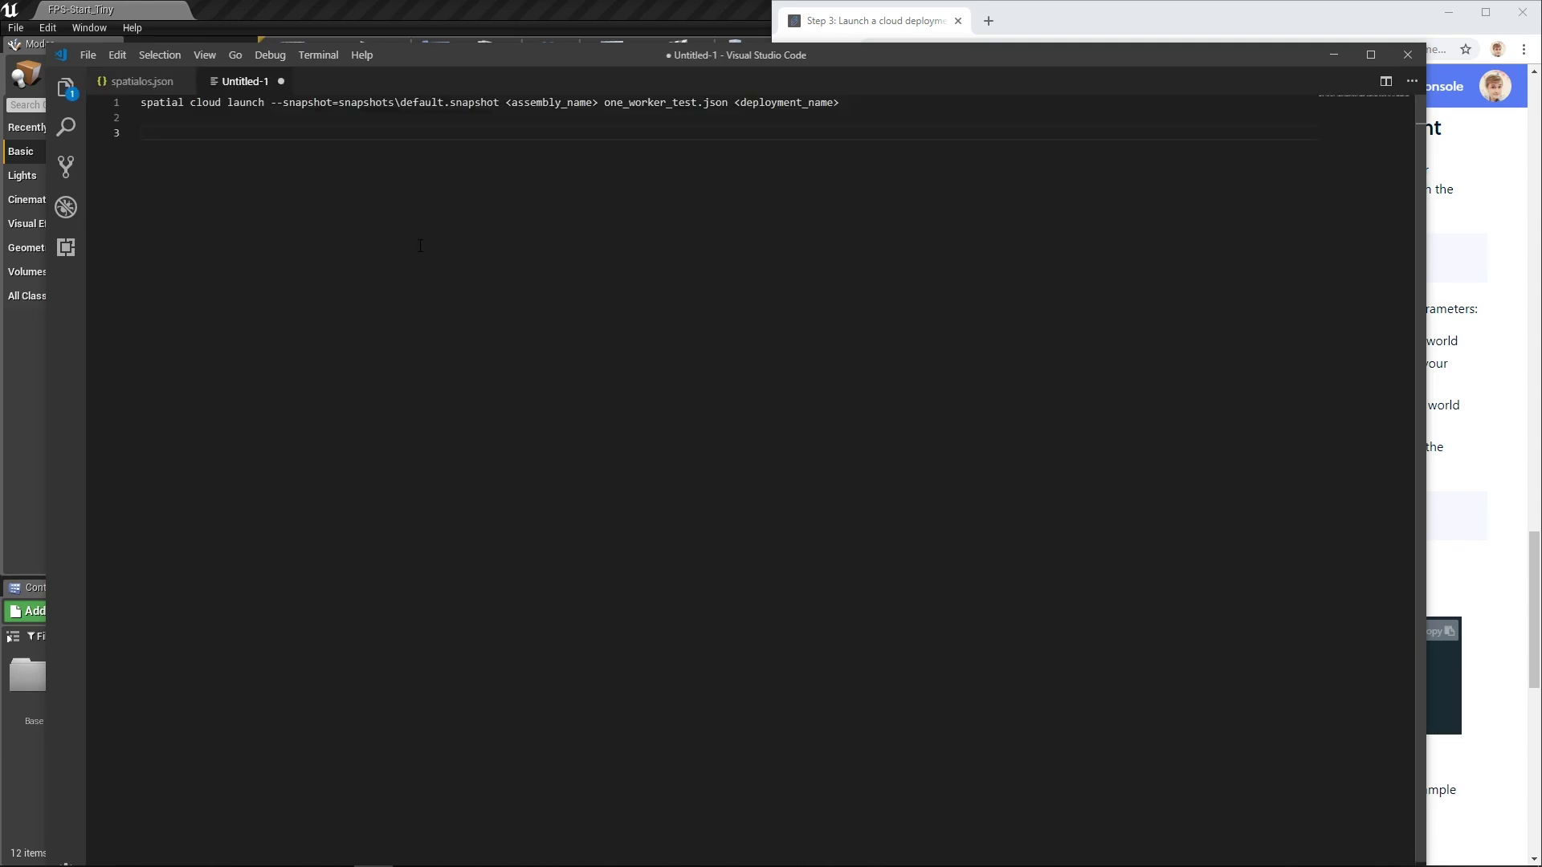
{"action": "key", "text": "BackSpace"}
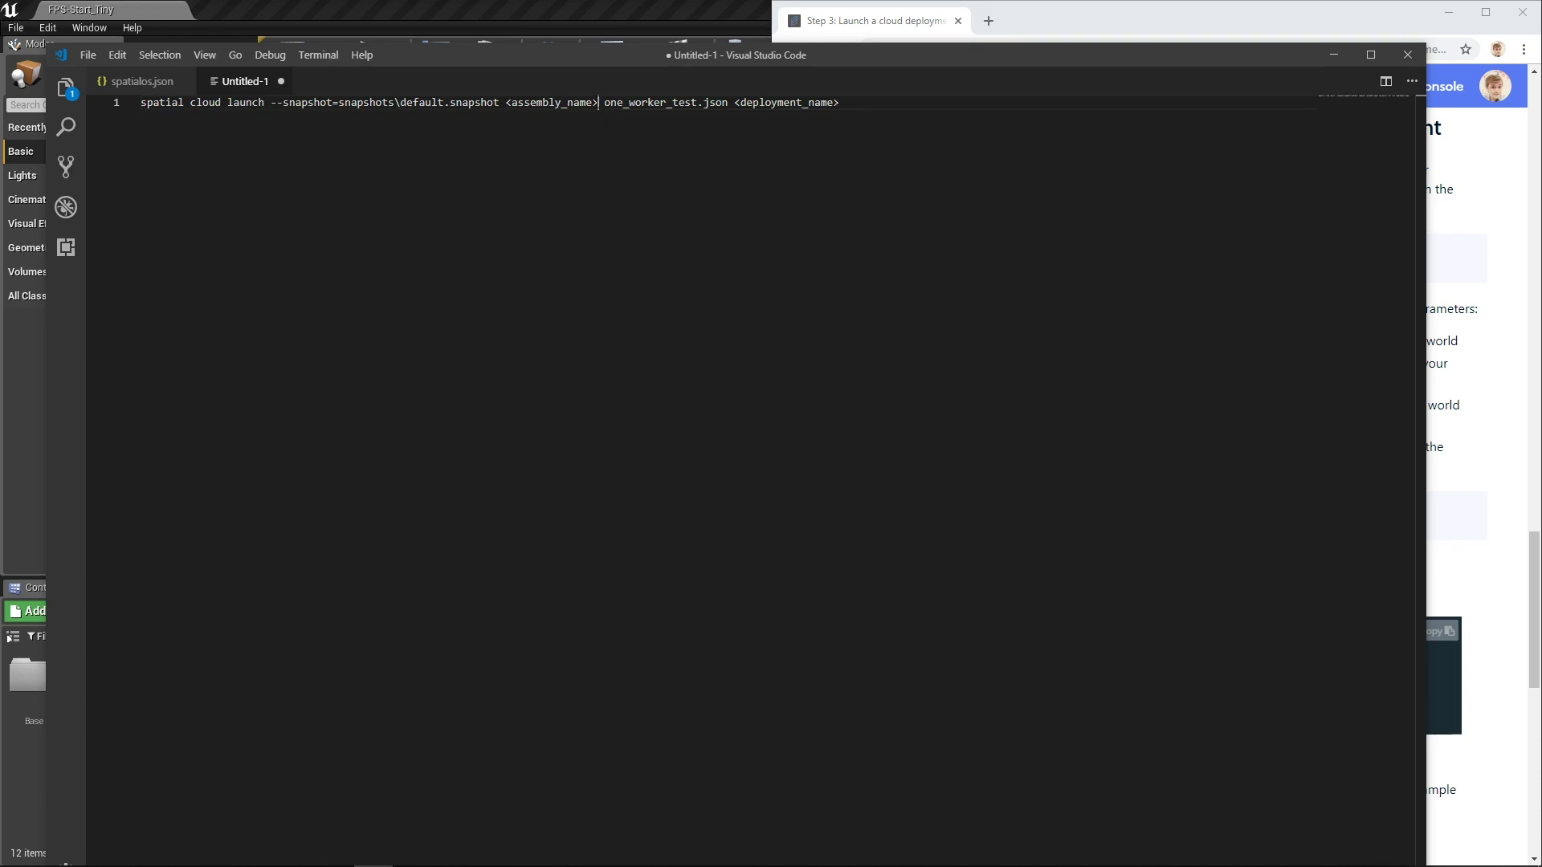
Fill in assembly olliesassembly and deployment olliesdeploymen, copy the command, and close VS Code.
{"action": "left_click_drag", "start_coordinate": [598, 102], "coordinate": [505, 103]}
{"action": "type", "text": "olliesa"}
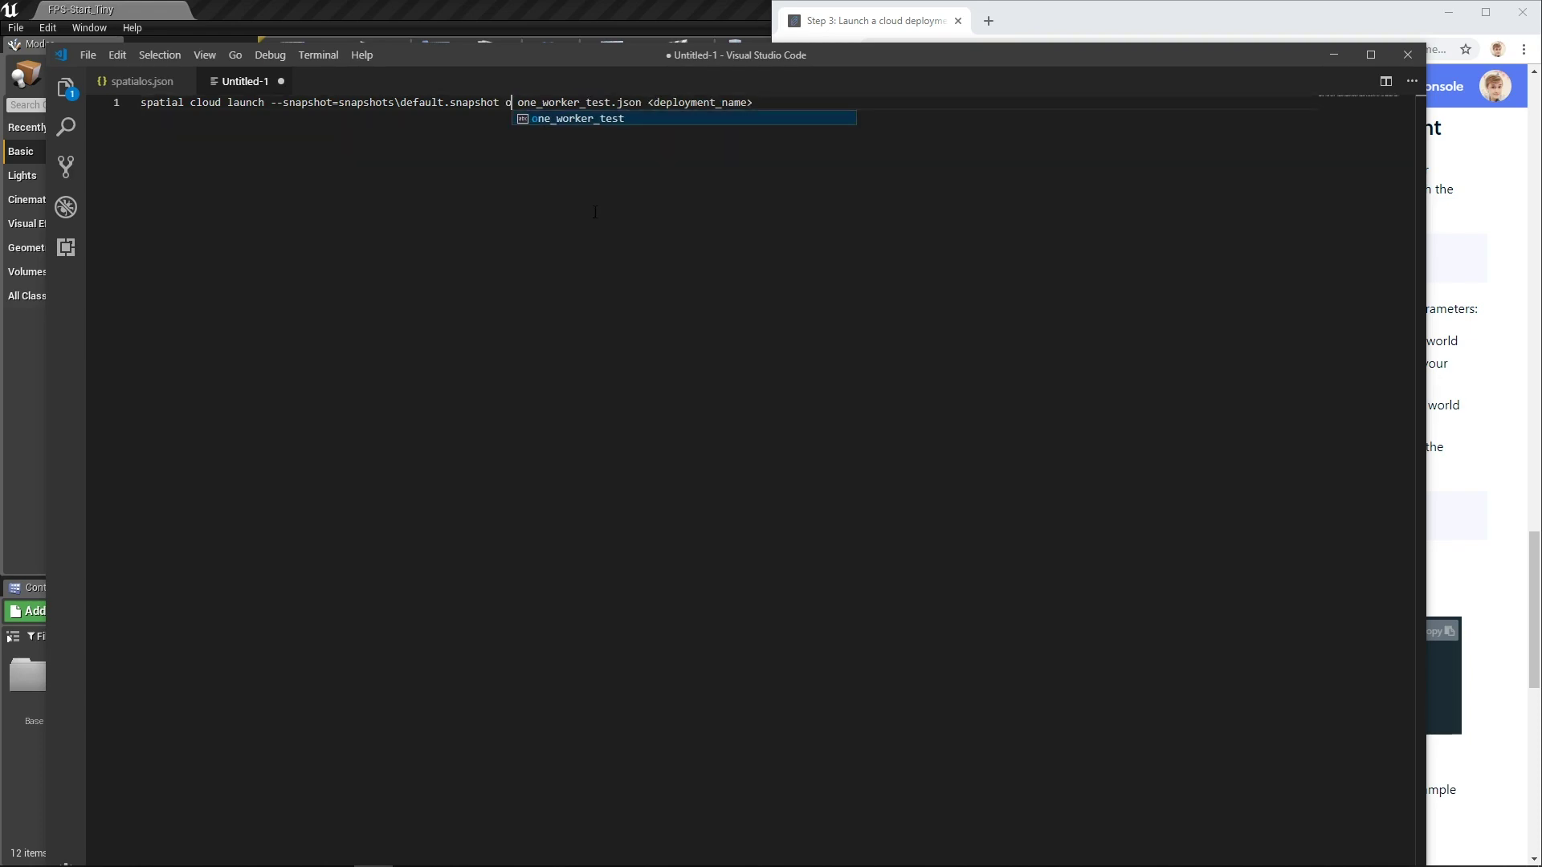
{"action": "type", "text": "ssembl"}
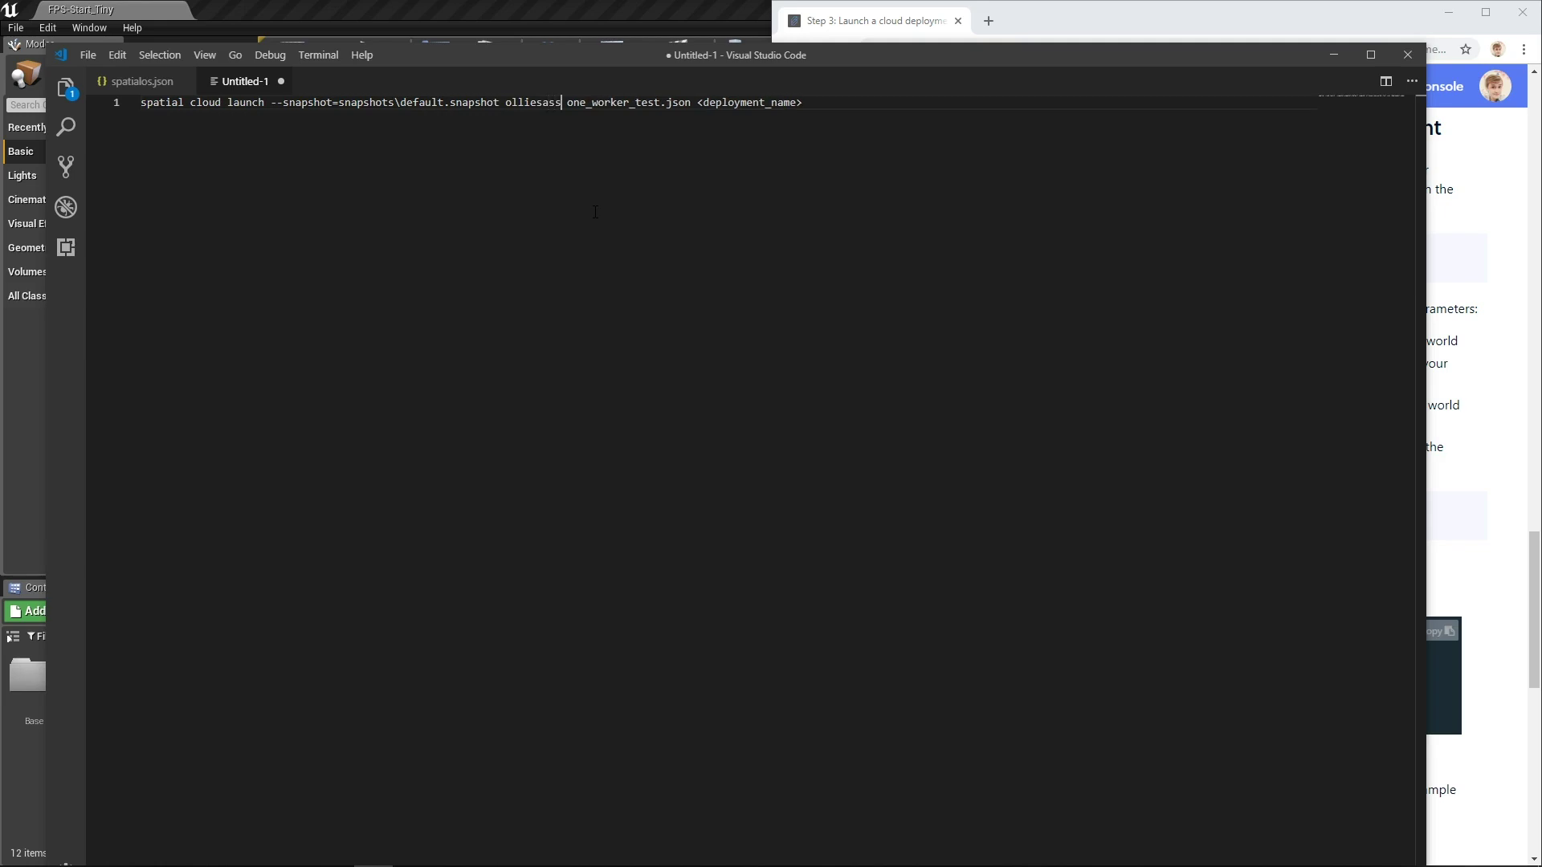
{"action": "type", "text": "y"}
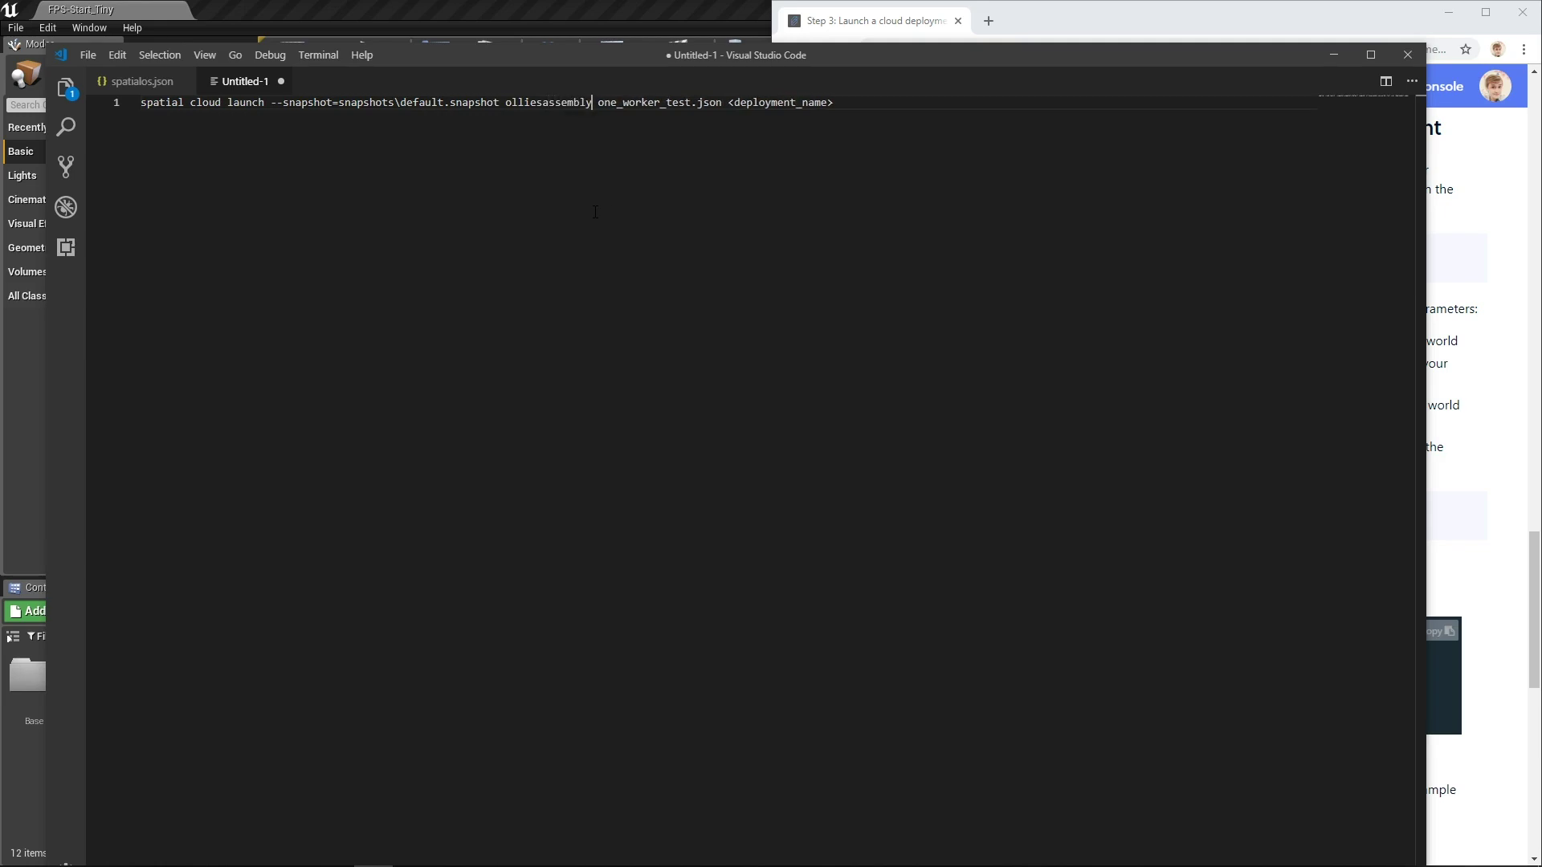
{"action": "key", "text": "BackSpace"}
{"action": "key", "text": "BackSpace"}
{"action": "key", "text": "BackSpace"}
{"action": "key", "text": "BackSpace"}
{"action": "key", "text": "BackSpace"}
{"action": "key", "text": "BackSpace"}
{"action": "key", "text": "BackSpace"}
{"action": "key", "text": "BackSpace"}
{"action": "key", "text": "BackSpace"}
{"action": "key", "text": "BackSpace"}
{"action": "key", "text": "BackSpace"}
{"action": "key", "text": "BackSpace"}
{"action": "key", "text": "BackSpace"}
{"action": "key", "text": "BackSpace"}
{"action": "key", "text": "BackSpace"}
{"action": "key", "text": "BackSpace"}
{"action": "type", "text": "olliesdeploymen"}
{"action": "key", "text": "ctrl+a"}
{"action": "key", "text": "ctrl+c"}
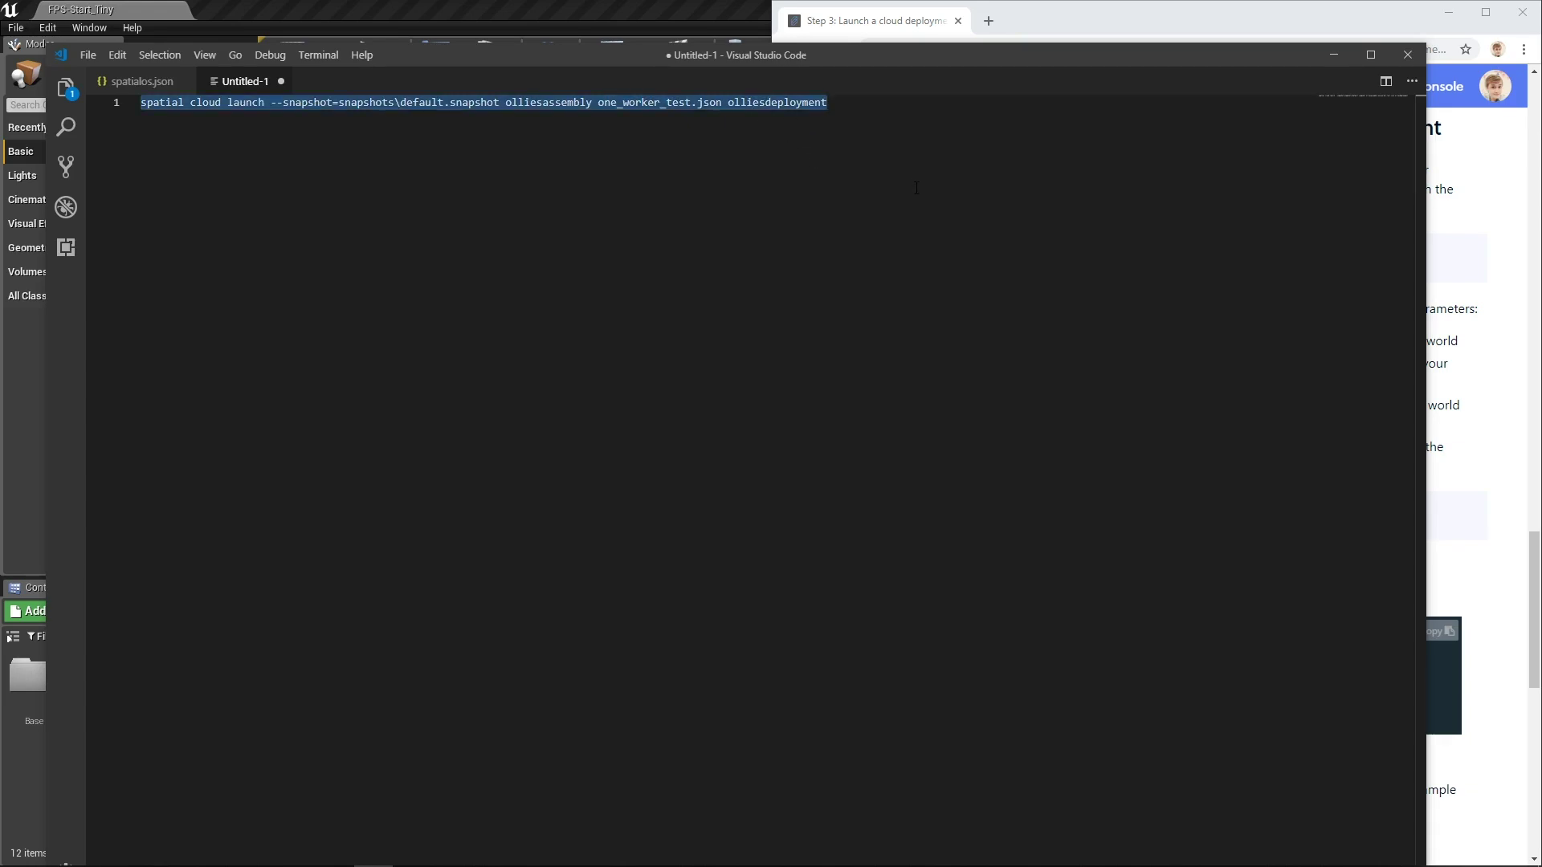
{"action": "left_click", "coordinate": [1408, 55]}
Run the edited spatial cloud launch command to create the deployment for develop_qa.
{"action": "key", "text": "ctrl+v"}
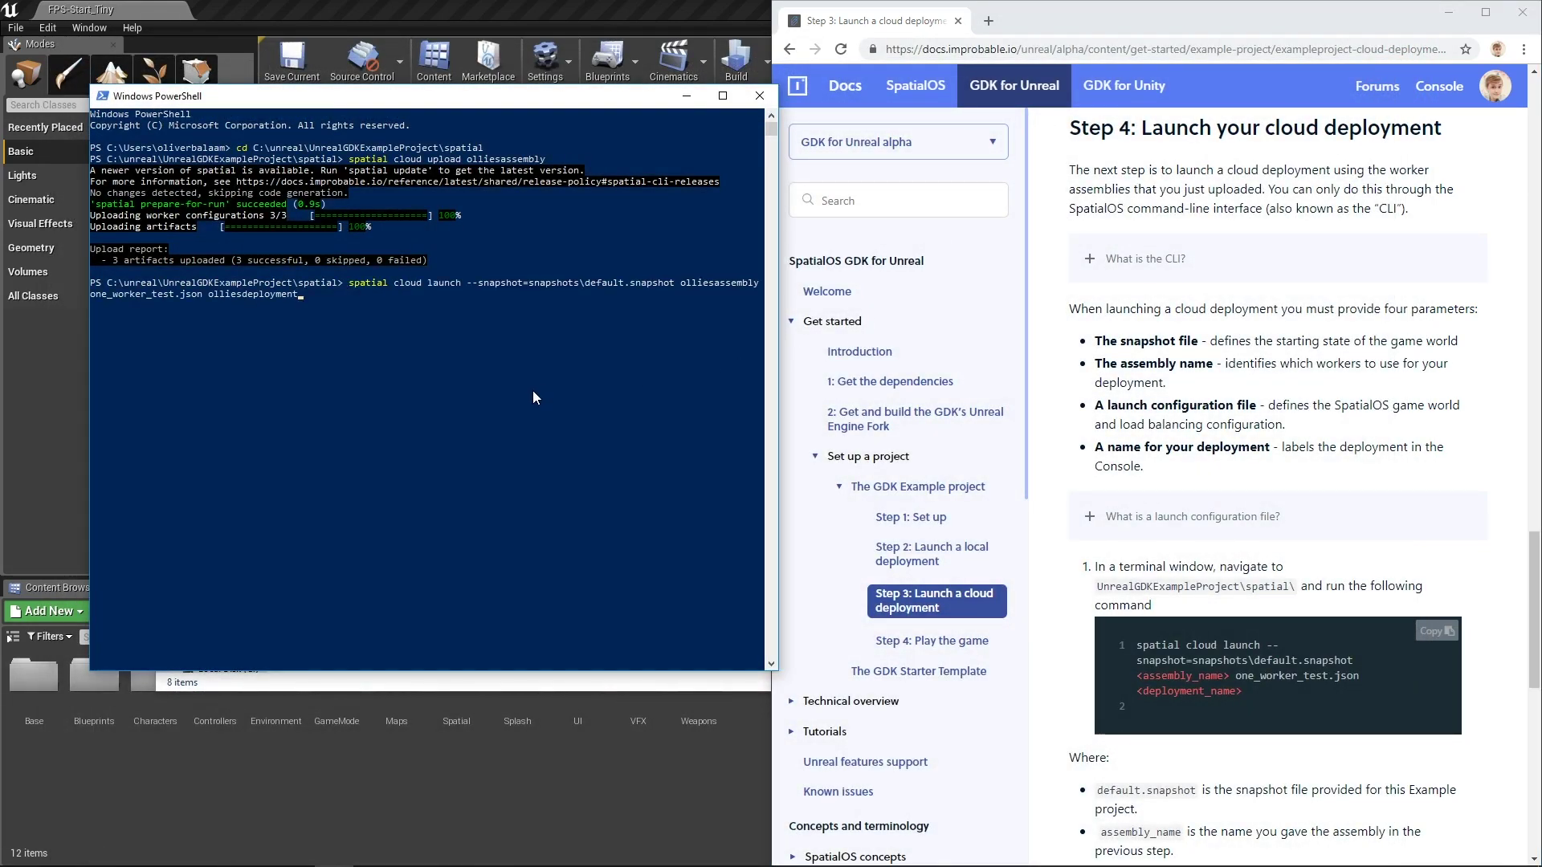
{"action": "key", "text": "Return"}
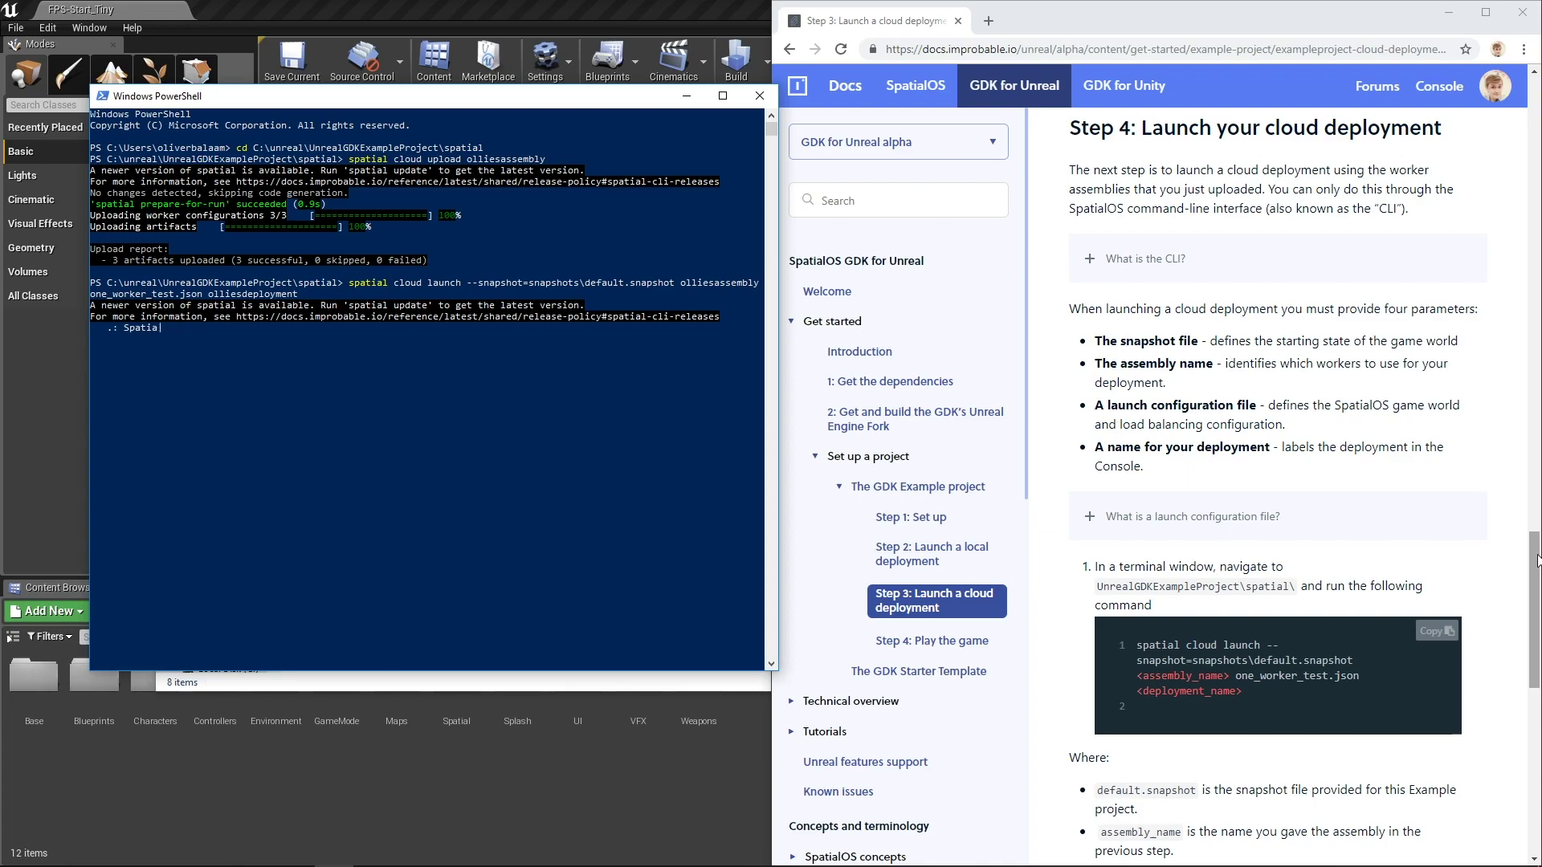
{"action": "left_click_drag", "start_coordinate": [1536, 560], "coordinate": [1535, 631]}
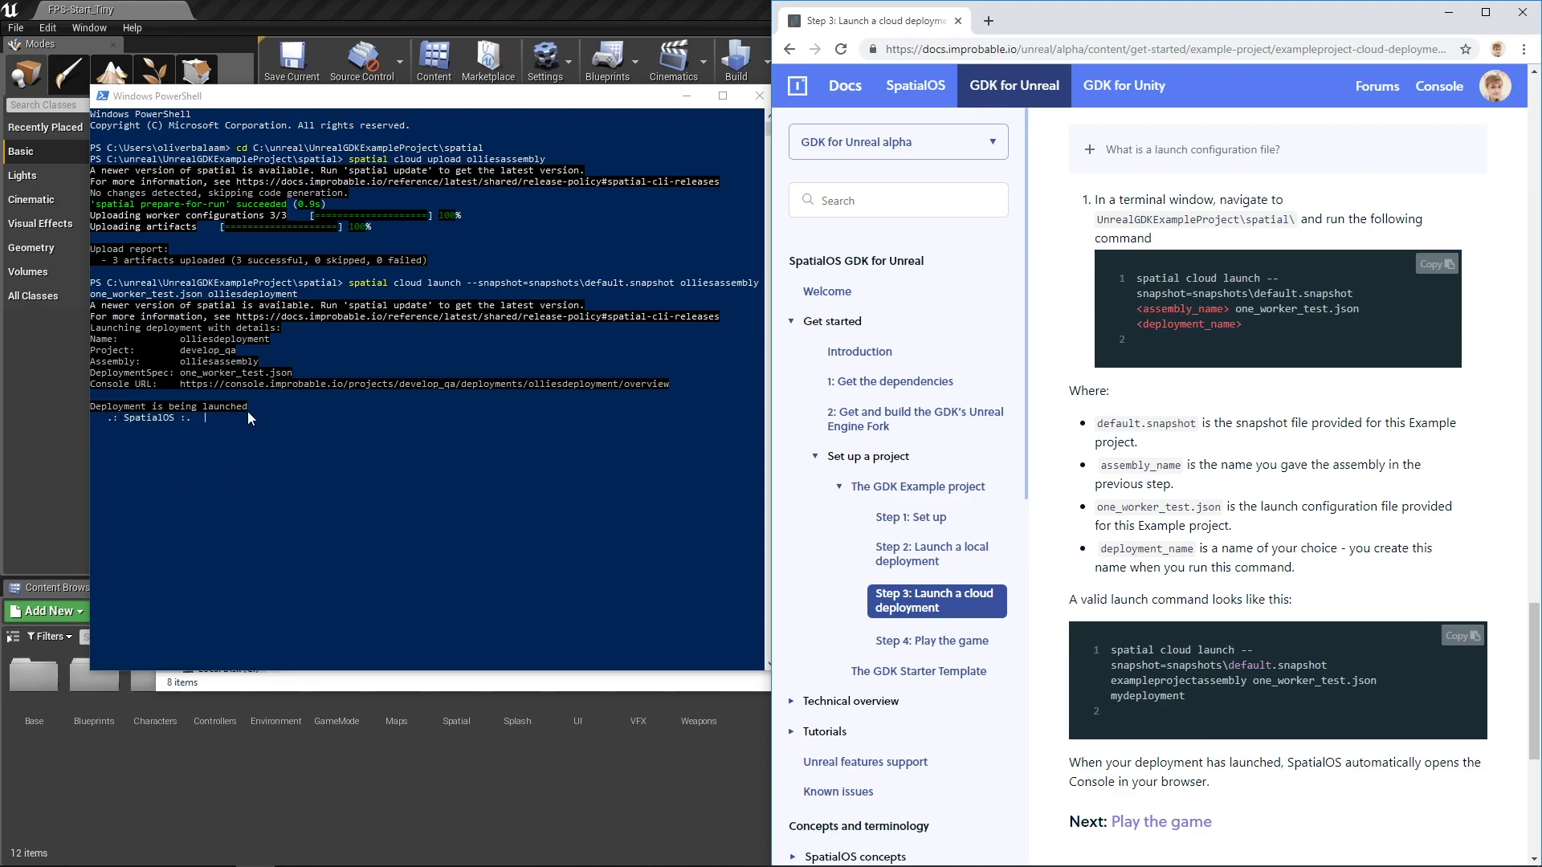
Copy the deployment's Console URL from the PowerShell output.
{"action": "left_click", "coordinate": [185, 383]}
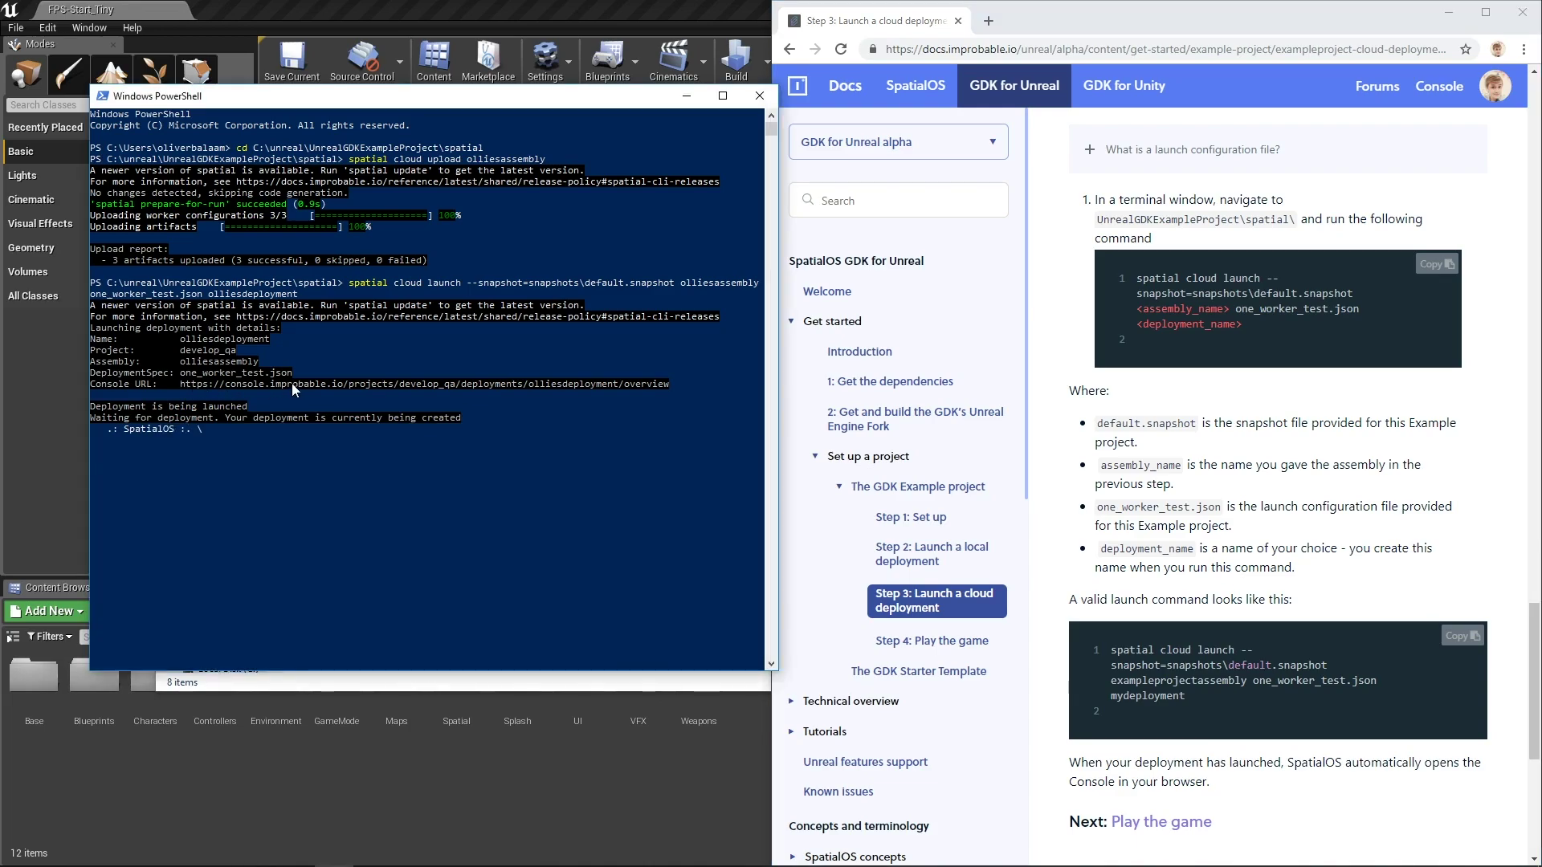
{"action": "left_click_drag", "start_coordinate": [180, 384], "coordinate": [668, 388]}
{"action": "key", "text": "ctrl+c"}
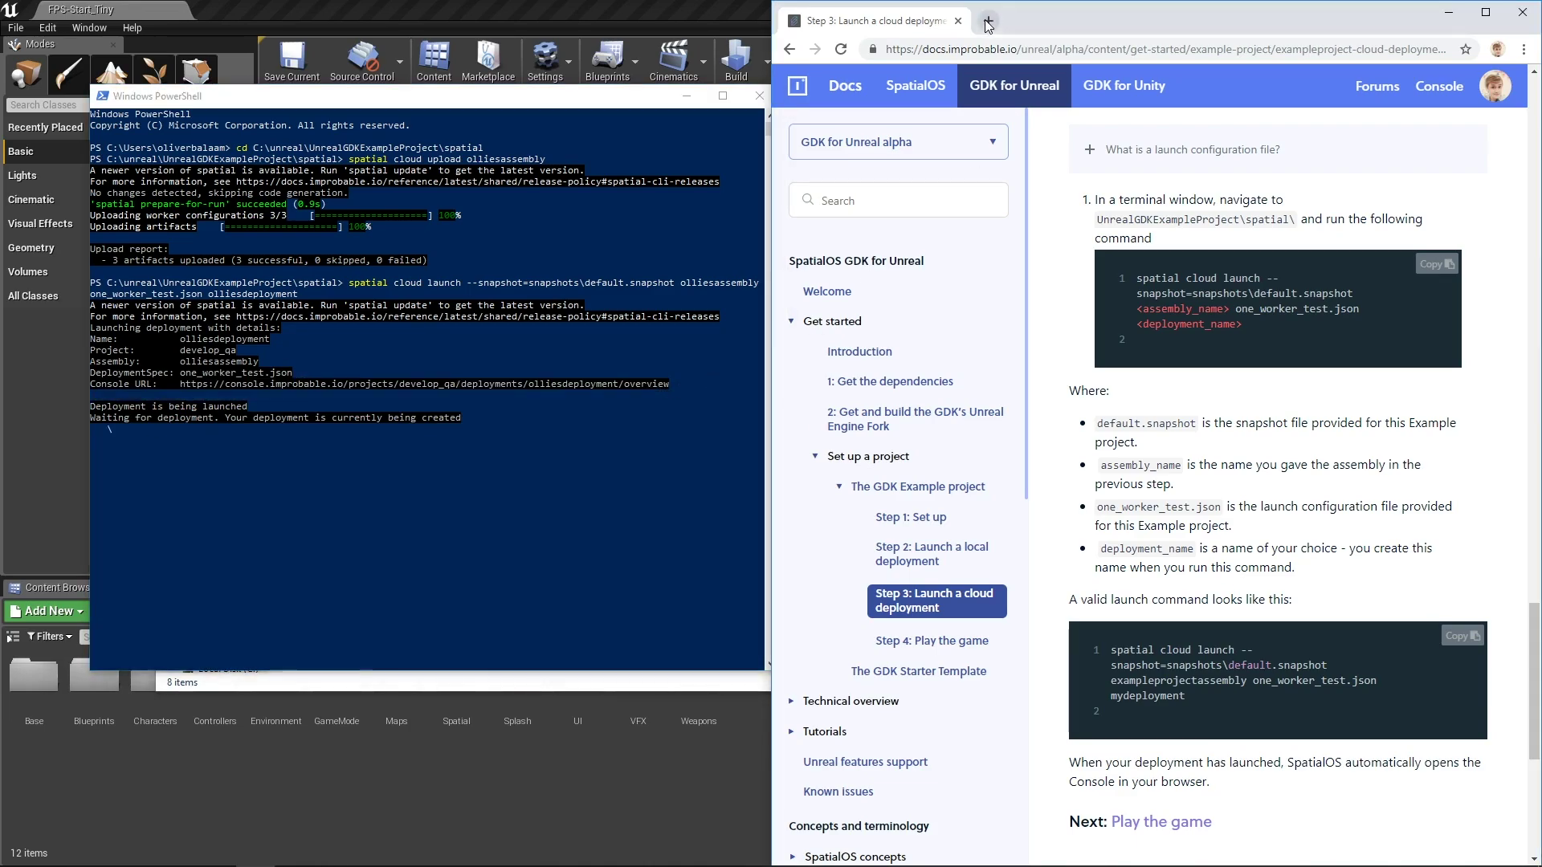
Load the deployment's Console overview in a new tab, then go back to the docs tab.
{"action": "left_click", "coordinate": [992, 21]}
{"action": "key", "text": "ctrl+v"}
{"action": "key", "text": "Return"}
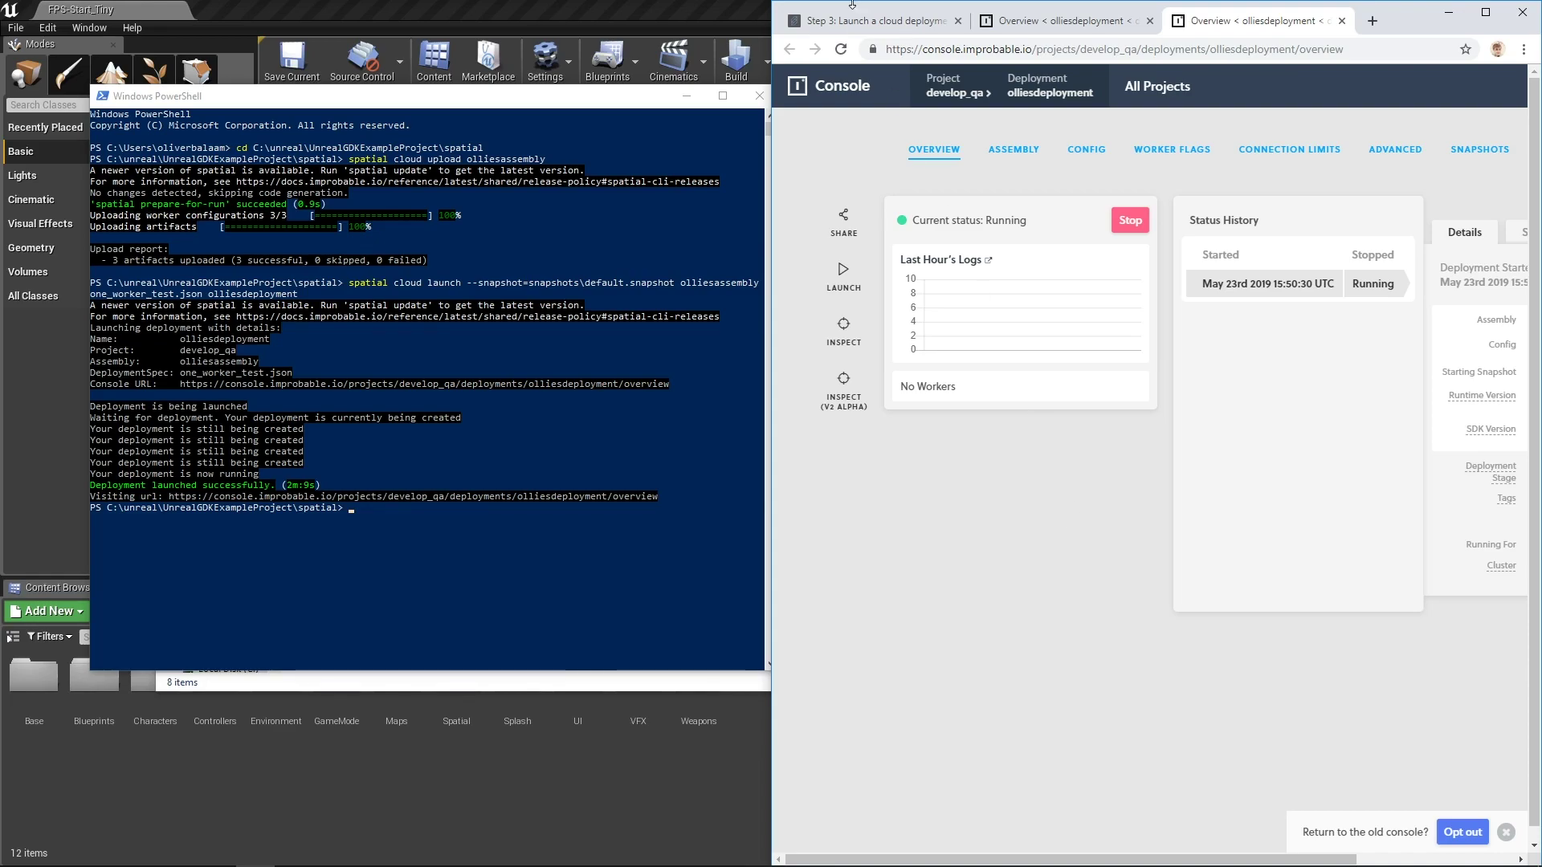
{"action": "left_click", "coordinate": [882, 31]}
Read the '4: Play the game' docs page, then return to the olliesdeployment Console overview.
{"action": "scroll", "coordinate": [1173, 510], "scroll_direction": "down", "scroll_amount": 4}
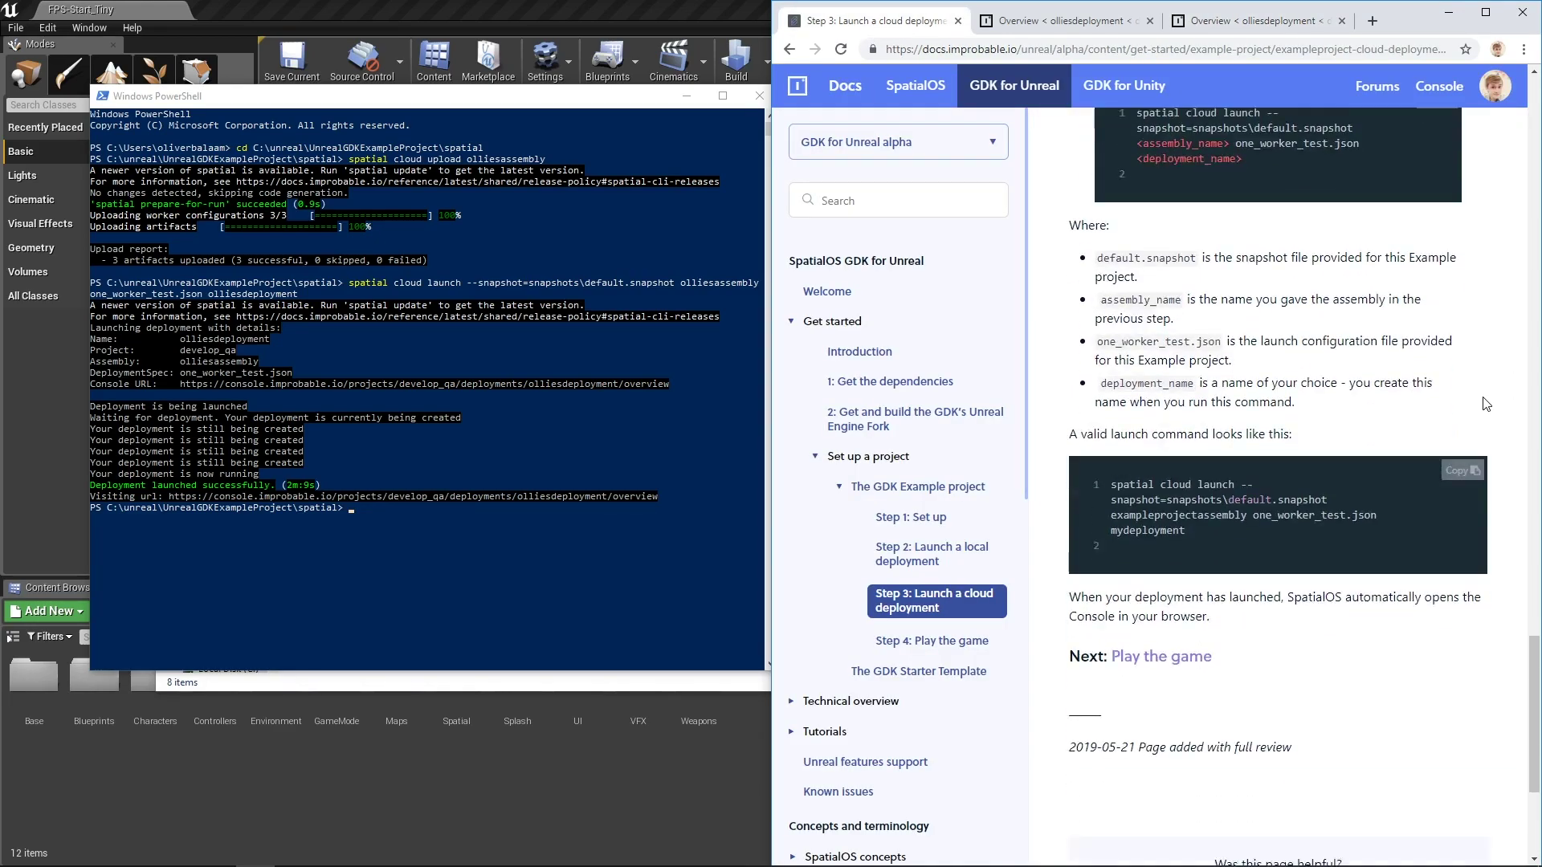
{"action": "left_click", "coordinate": [1172, 506]}
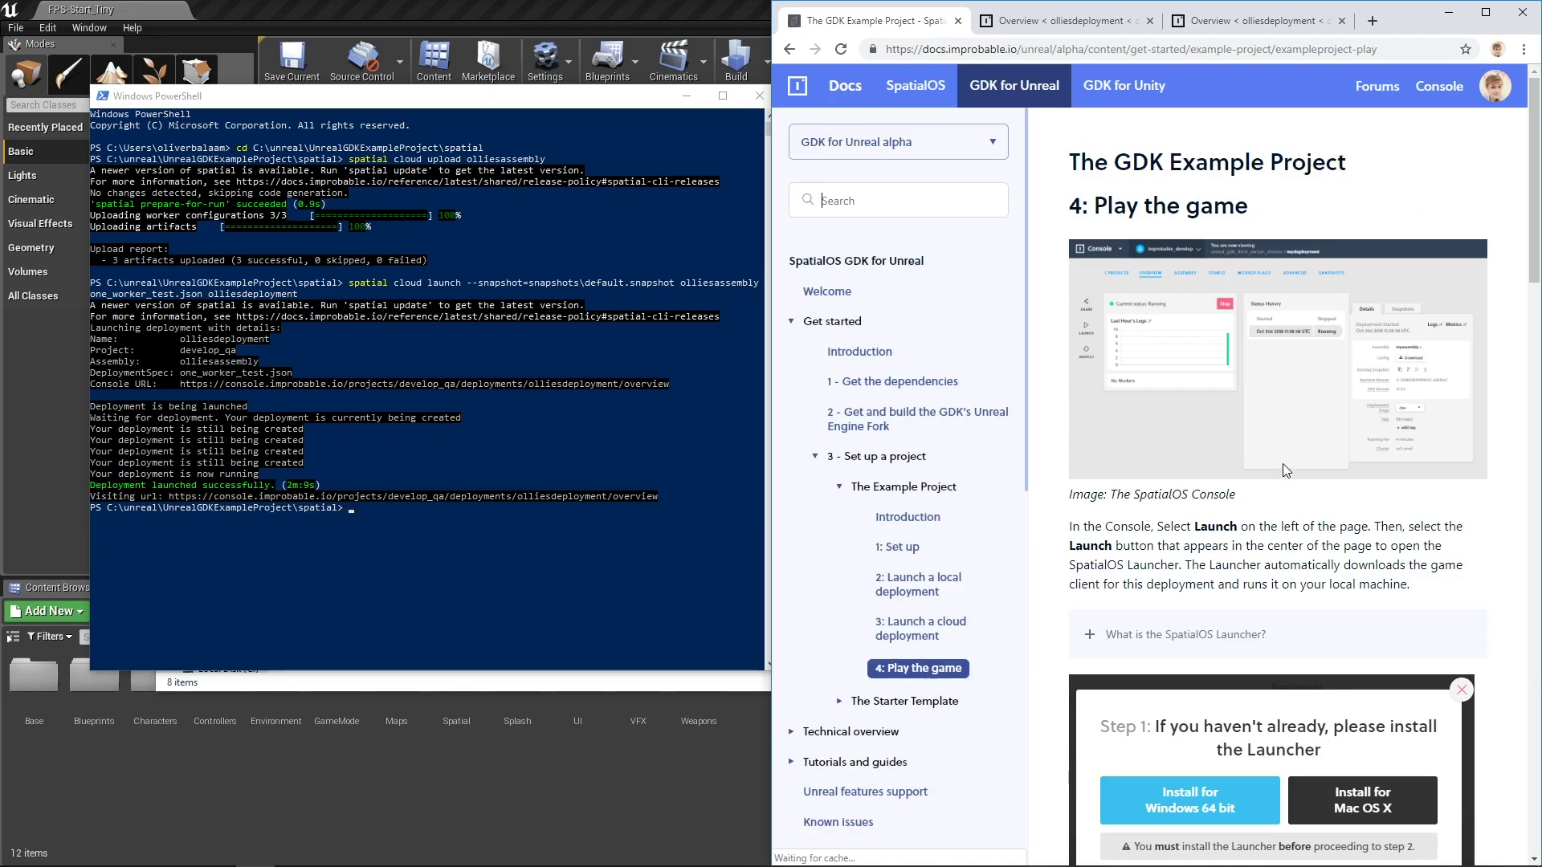
{"action": "left_click_drag", "start_coordinate": [1533, 210], "coordinate": [1536, 226]}
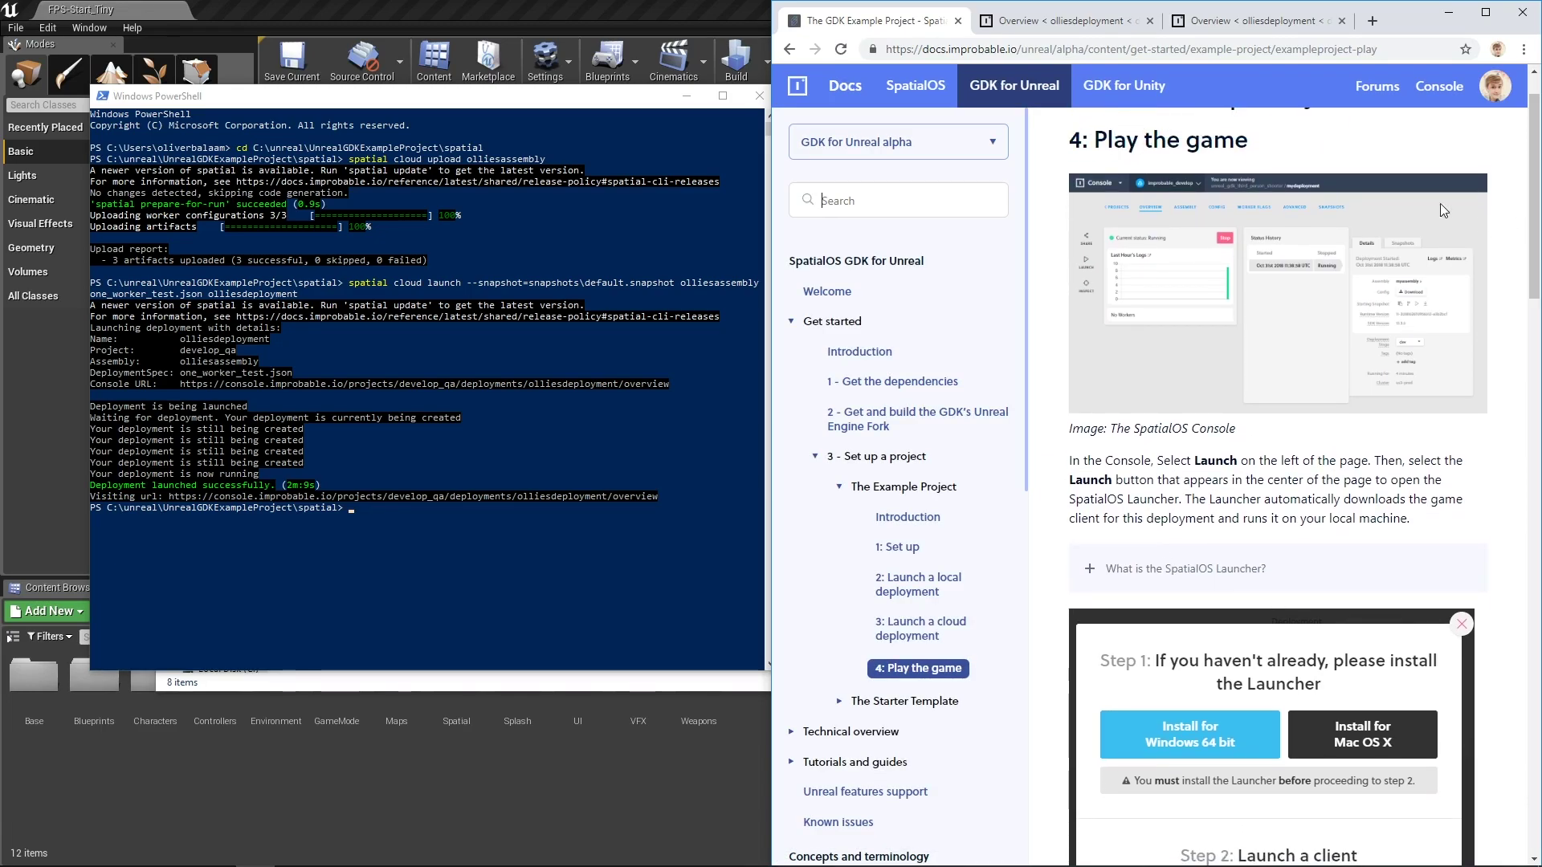
{"action": "left_click", "coordinate": [1086, 27]}
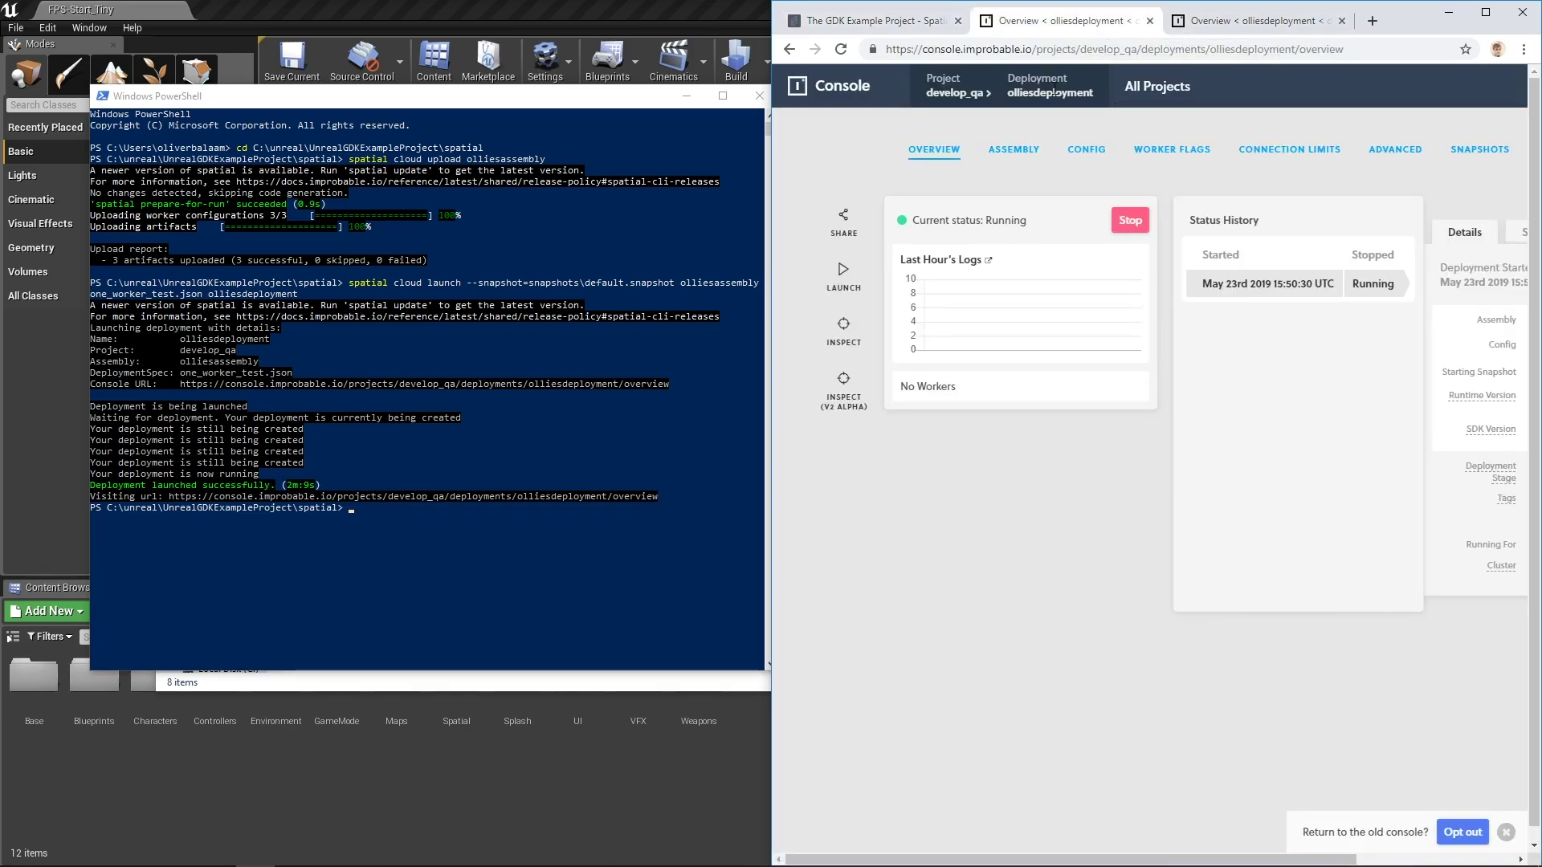
Launch a develop_qa game client for olliesdeployment through the SpatialOS Launcher.
{"action": "left_click", "coordinate": [845, 281]}
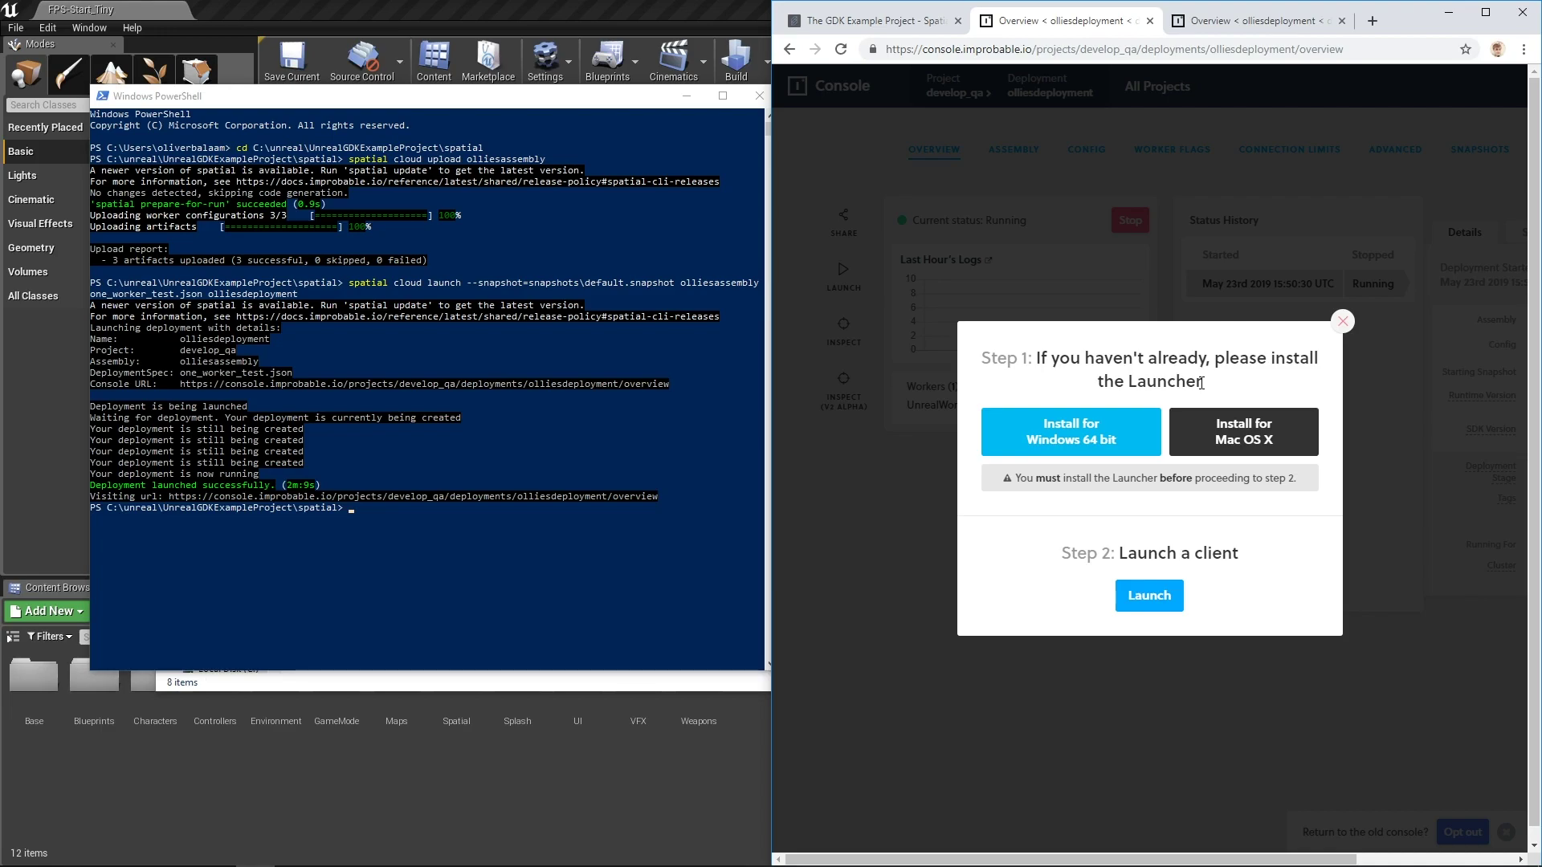
{"action": "left_click", "coordinate": [1162, 601]}
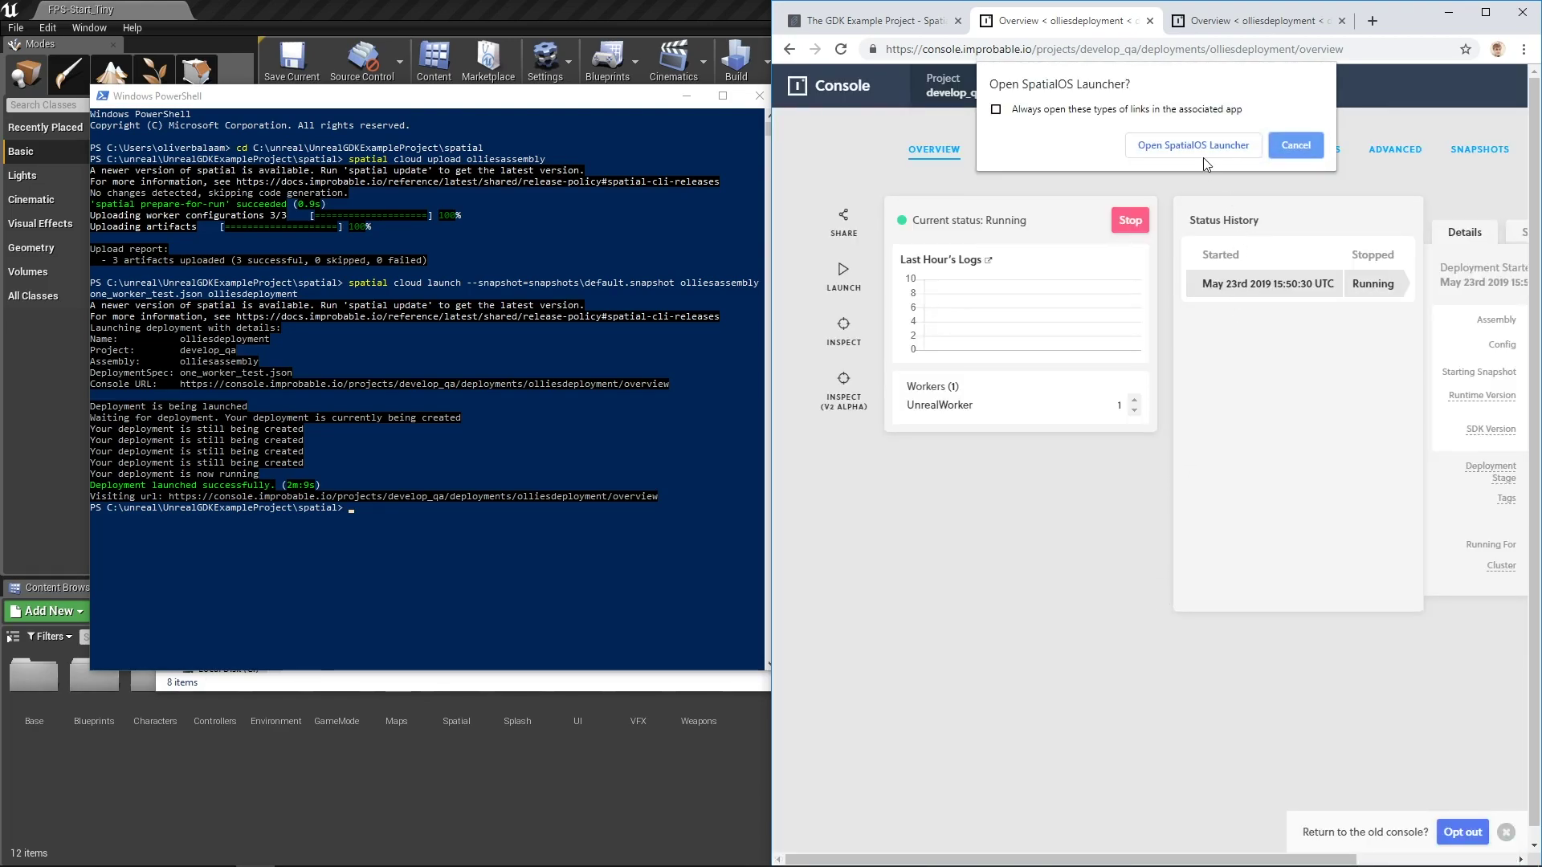
{"action": "left_click", "coordinate": [1201, 151]}
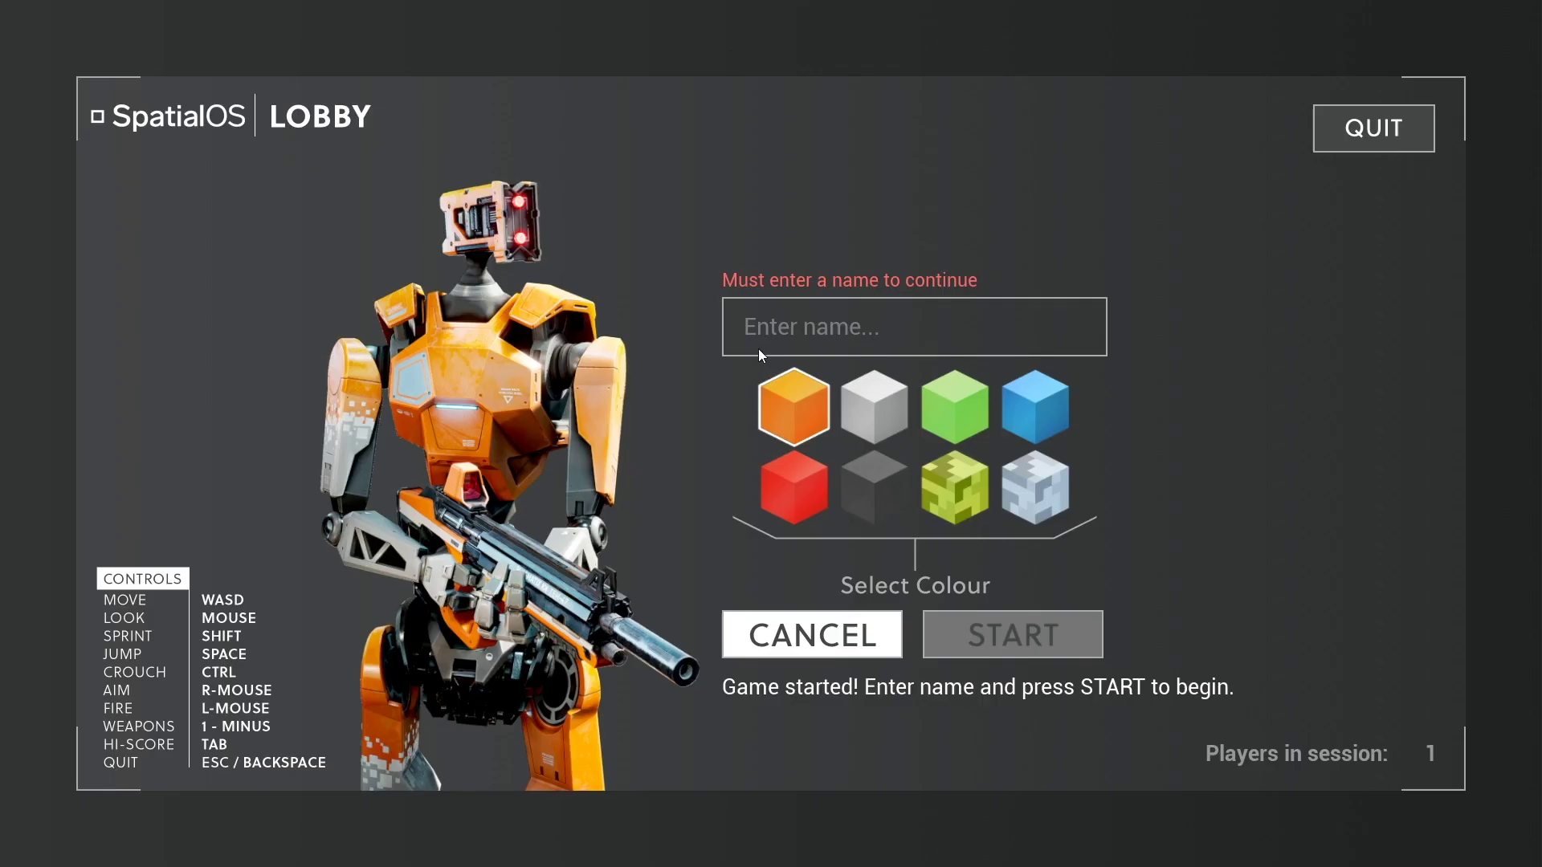
Enter a player name, choose the dark grey robot colour, and start the match.
{"action": "left_click", "coordinate": [758, 349]}
{"action": "type", "text": "o"}
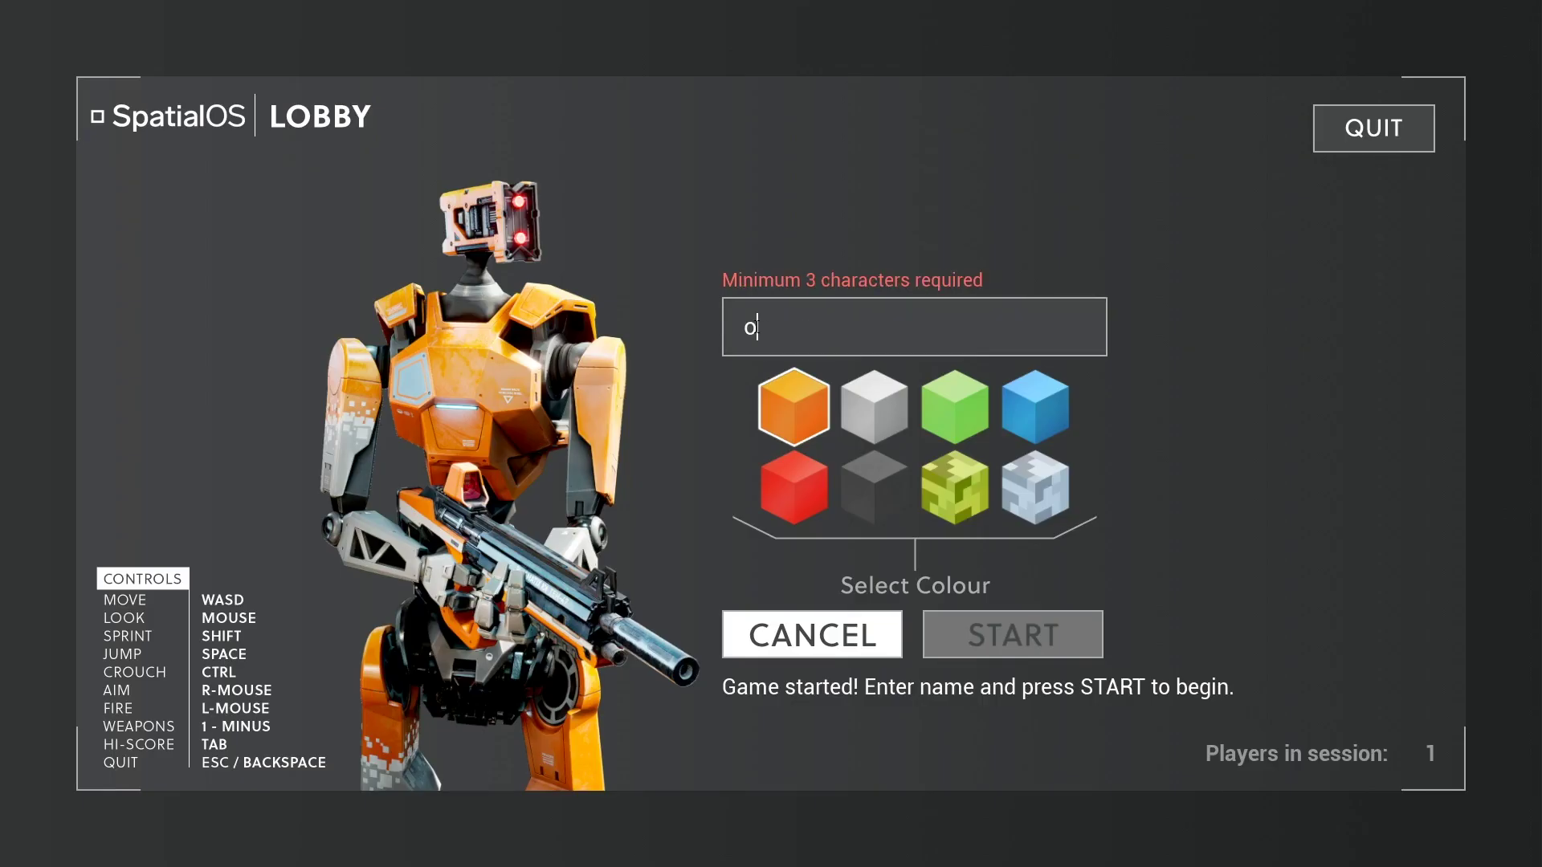
{"action": "type", "text": "llie"}
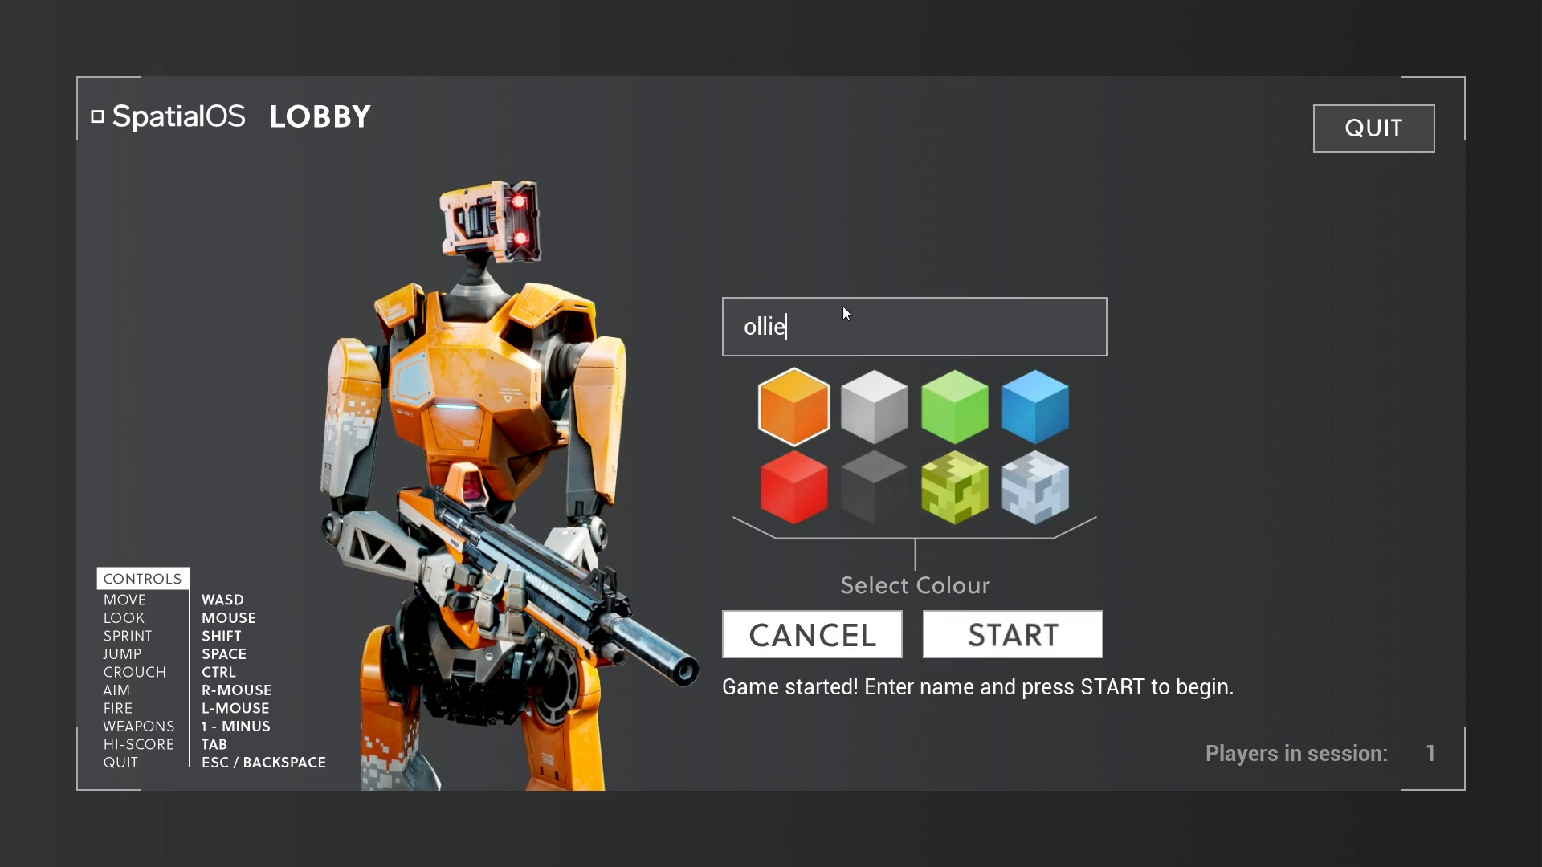
{"action": "left_click", "coordinate": [874, 466]}
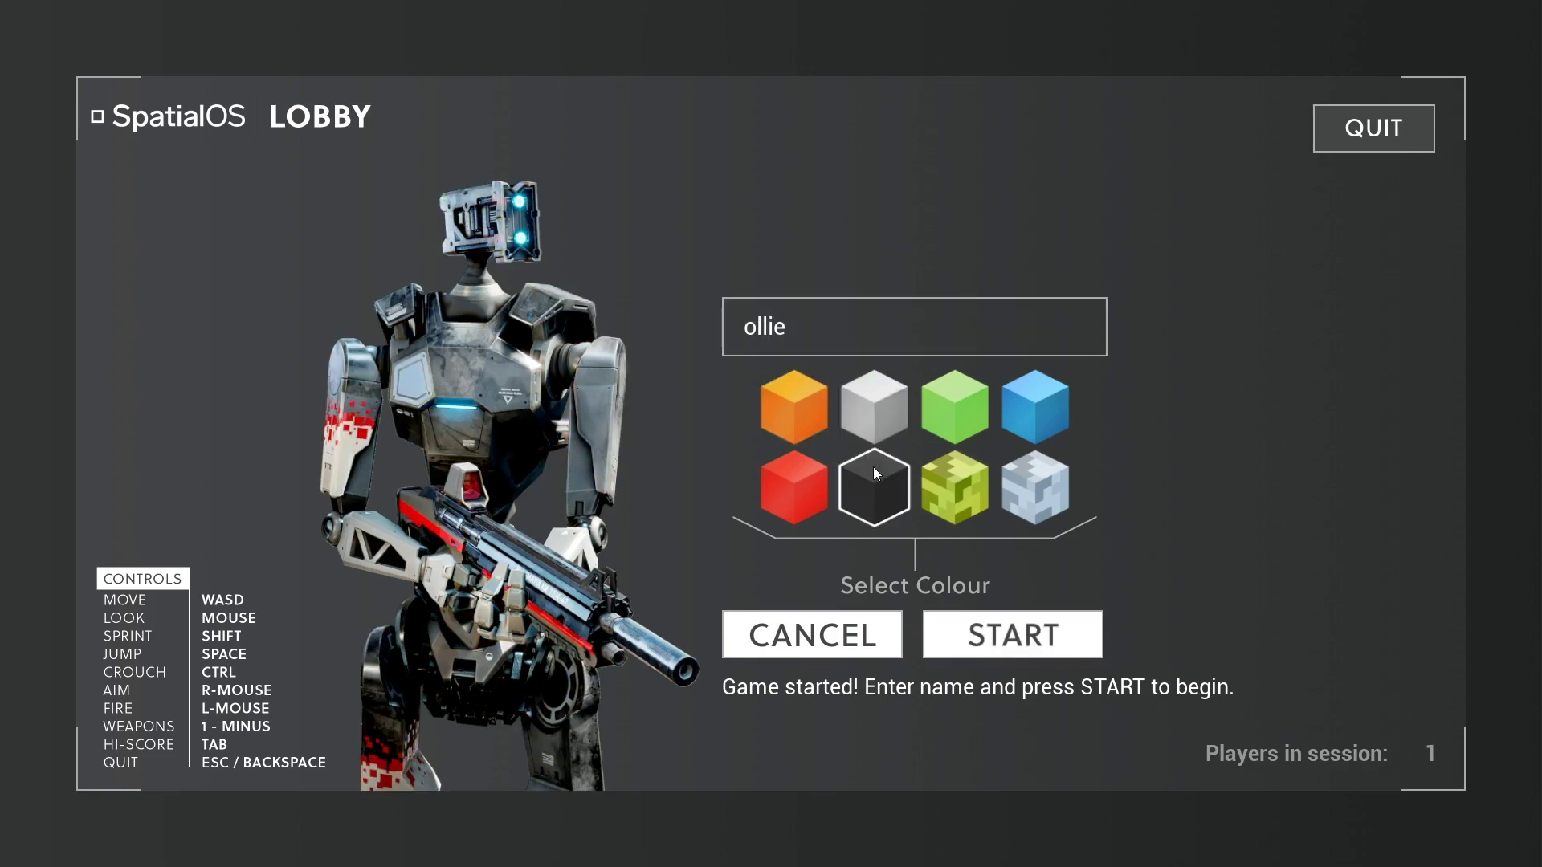
{"action": "left_click", "coordinate": [999, 627]}
Walk the robot through the streets and rooftops, then return to the browser.
{"action": "key", "text": "w"}
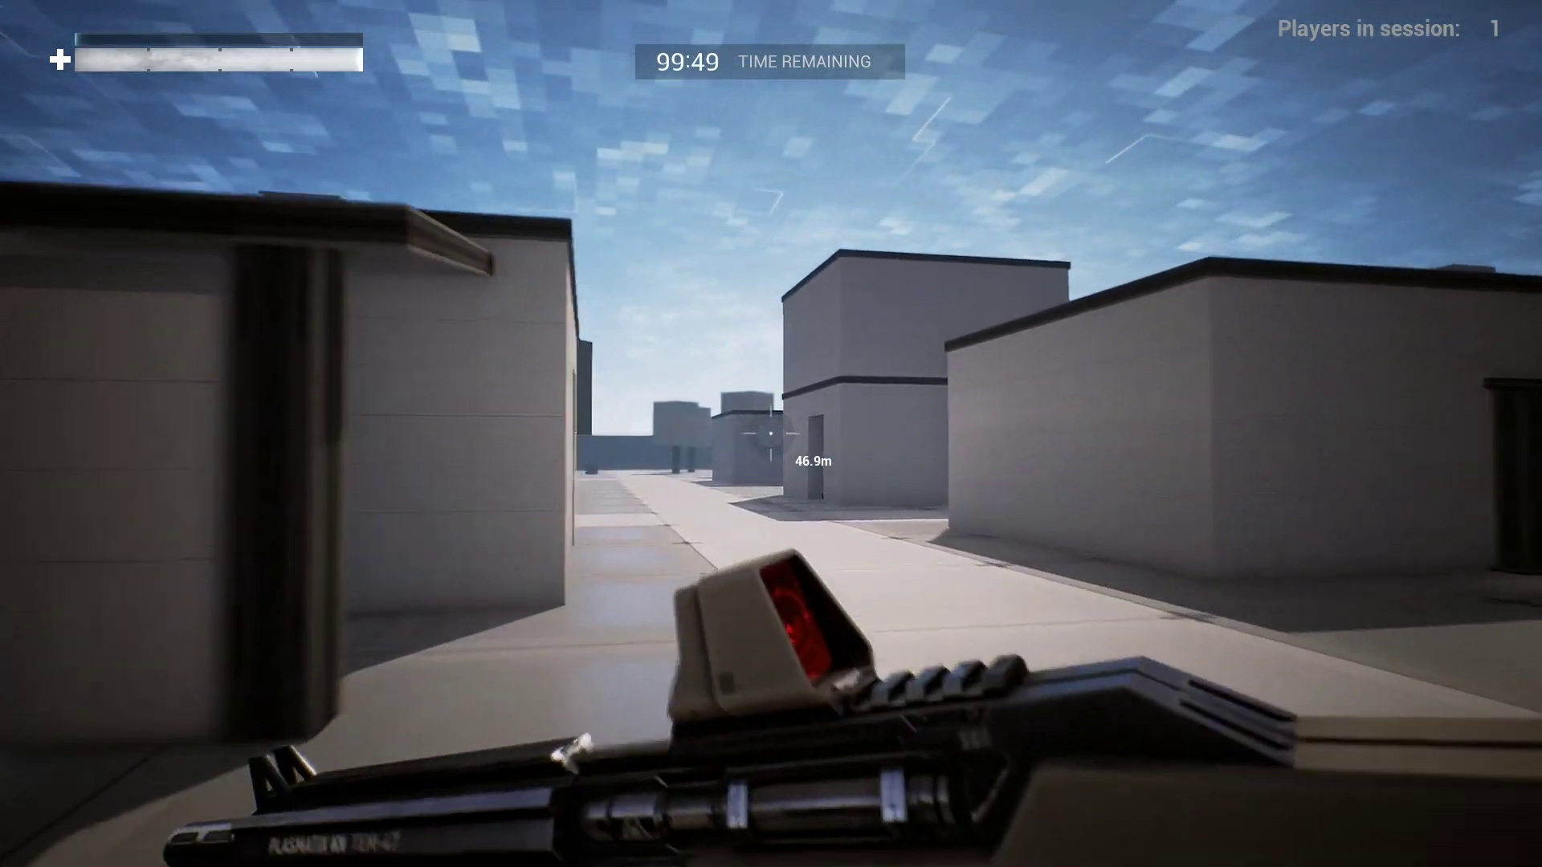
{"action": "key", "text": "w"}
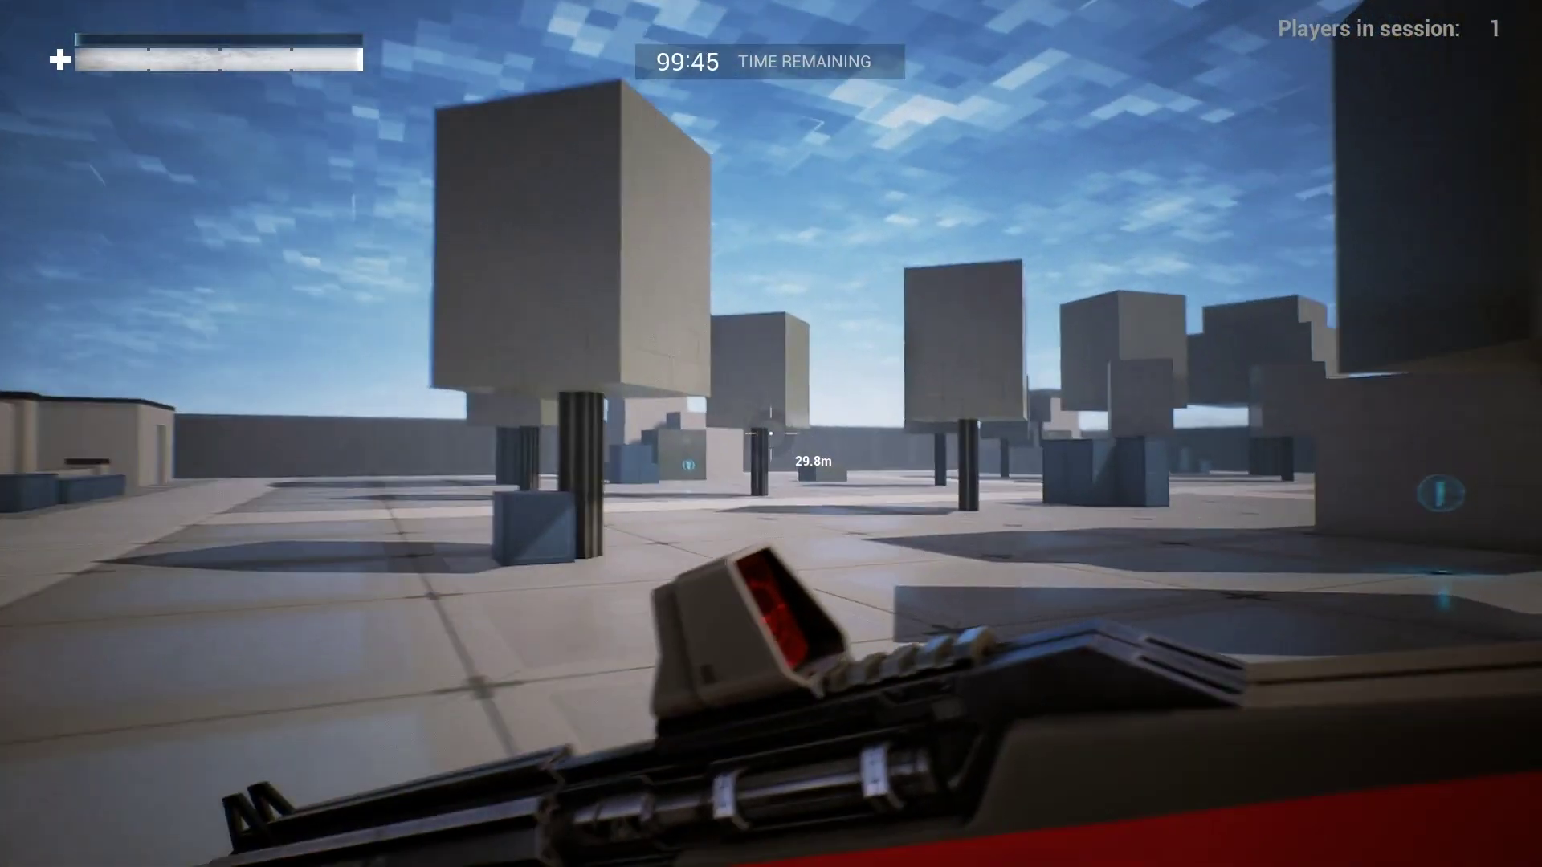
{"action": "key", "text": "w"}
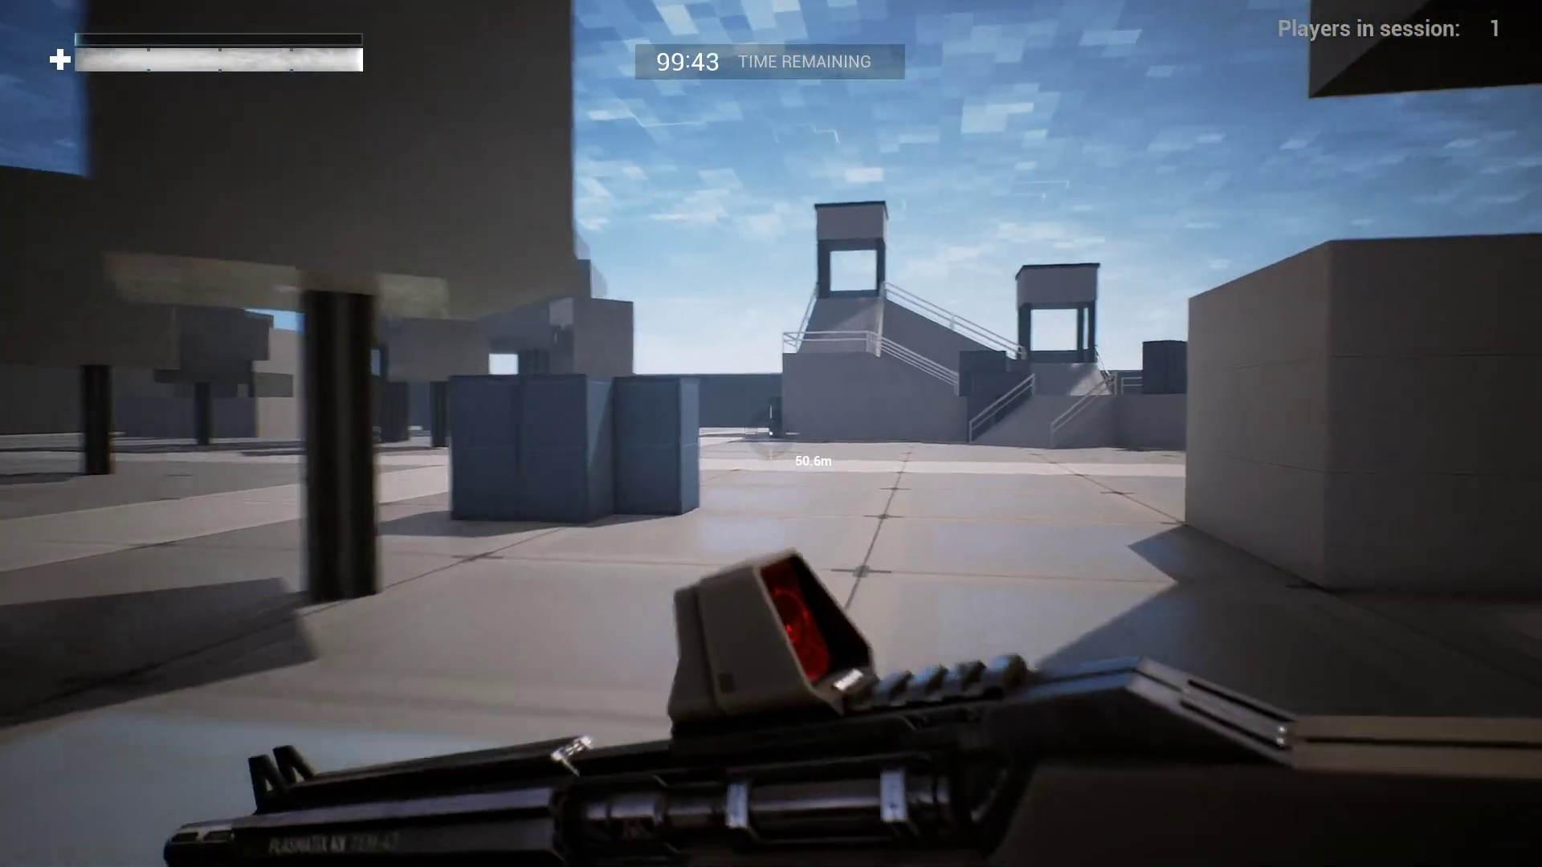
{"action": "key", "text": "w"}
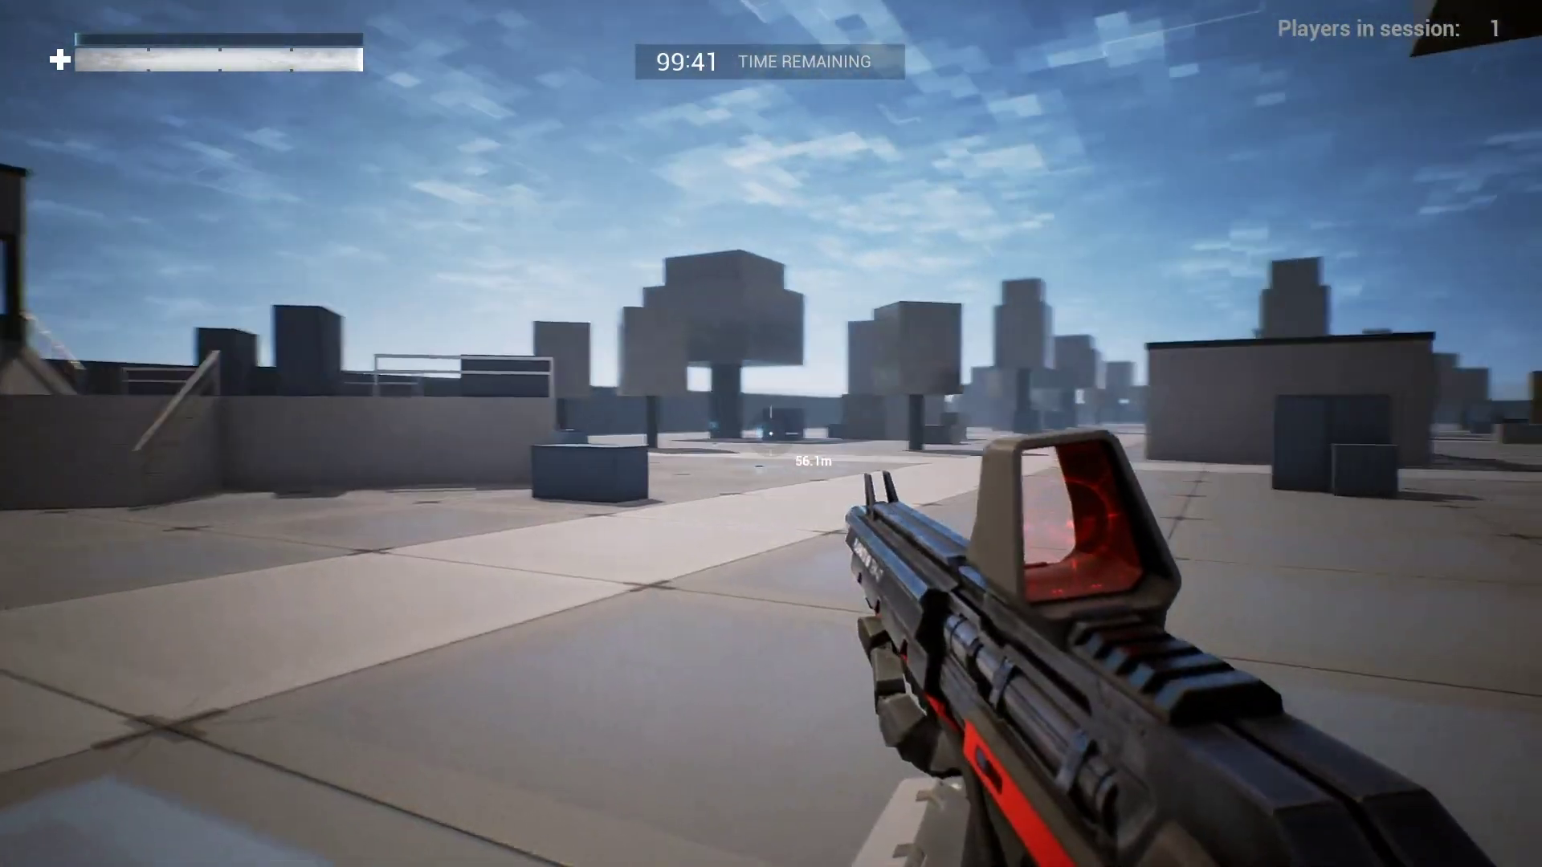
{"action": "key", "text": "w"}
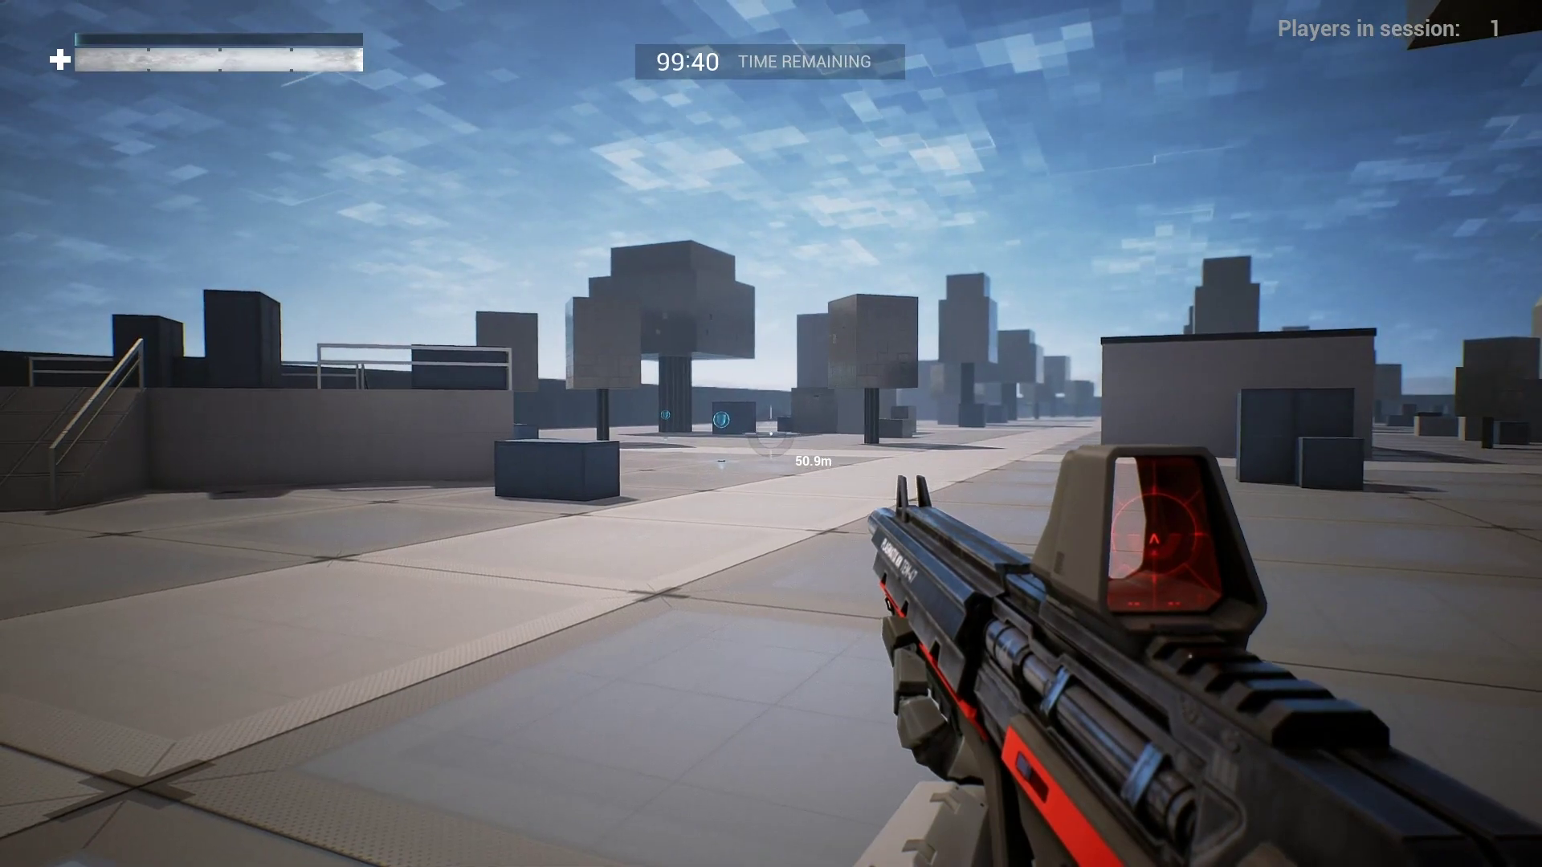
{"action": "key", "text": "alt+Tab"}
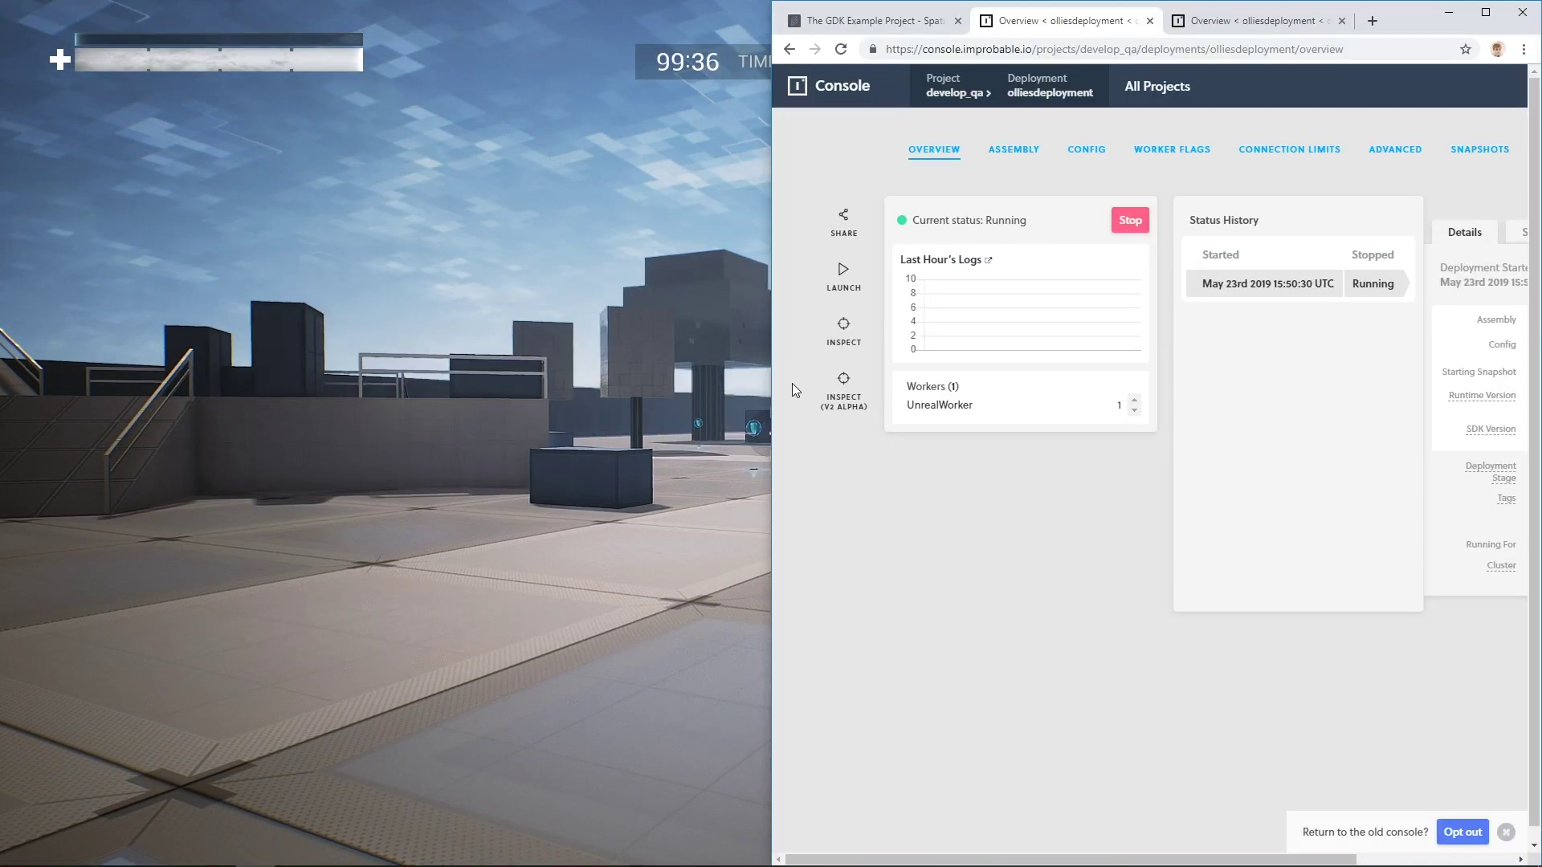
Agree to the share terms, generate the deployment's share URL, and copy it.
{"action": "left_click", "coordinate": [768, 388]}
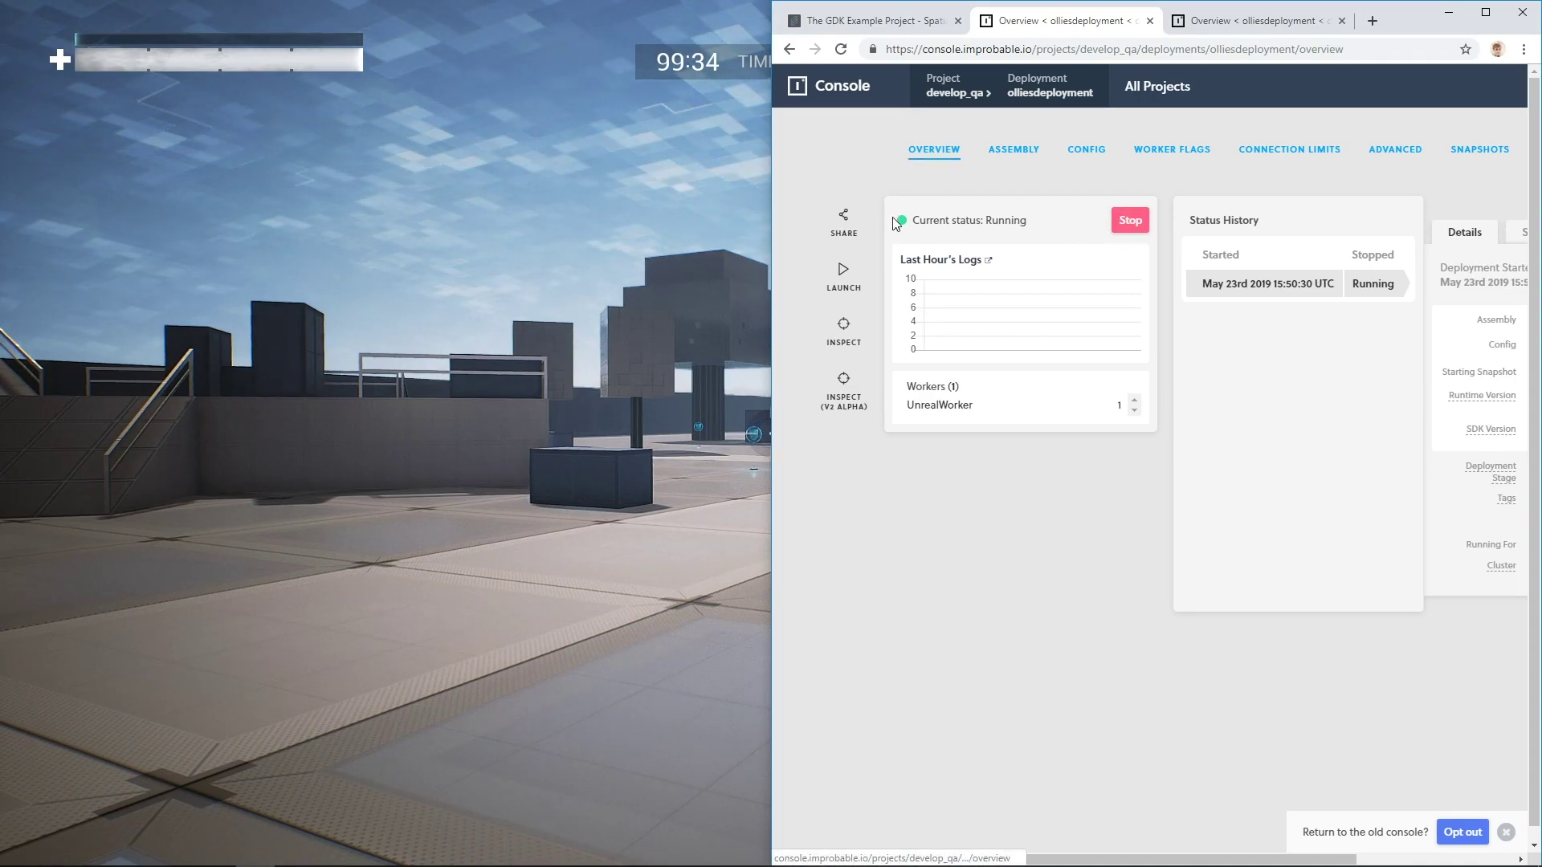
{"action": "left_click", "coordinate": [844, 225]}
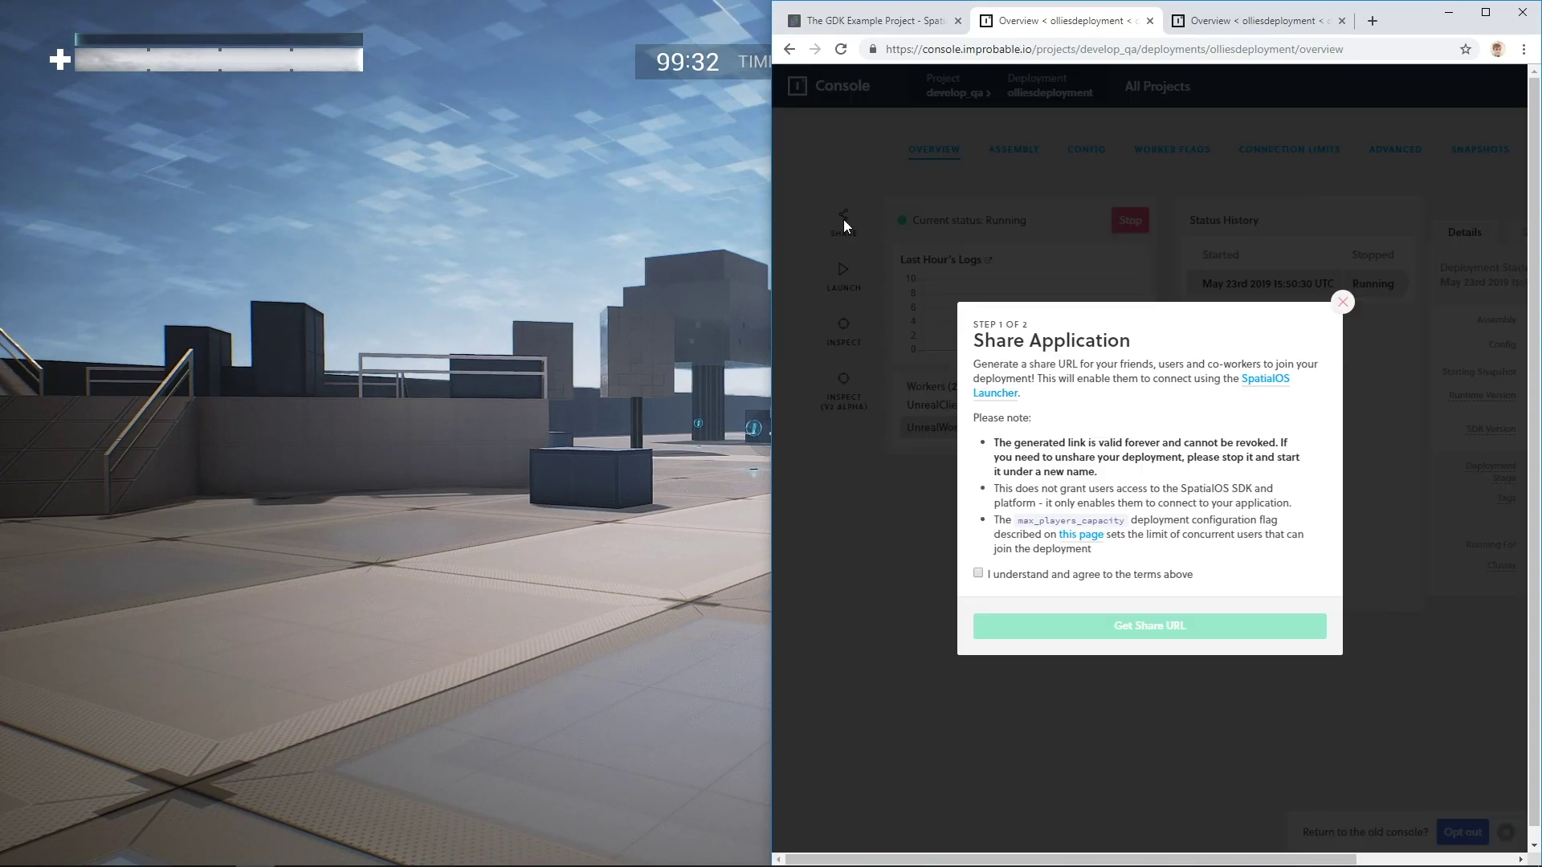
{"action": "left_click", "coordinate": [980, 574]}
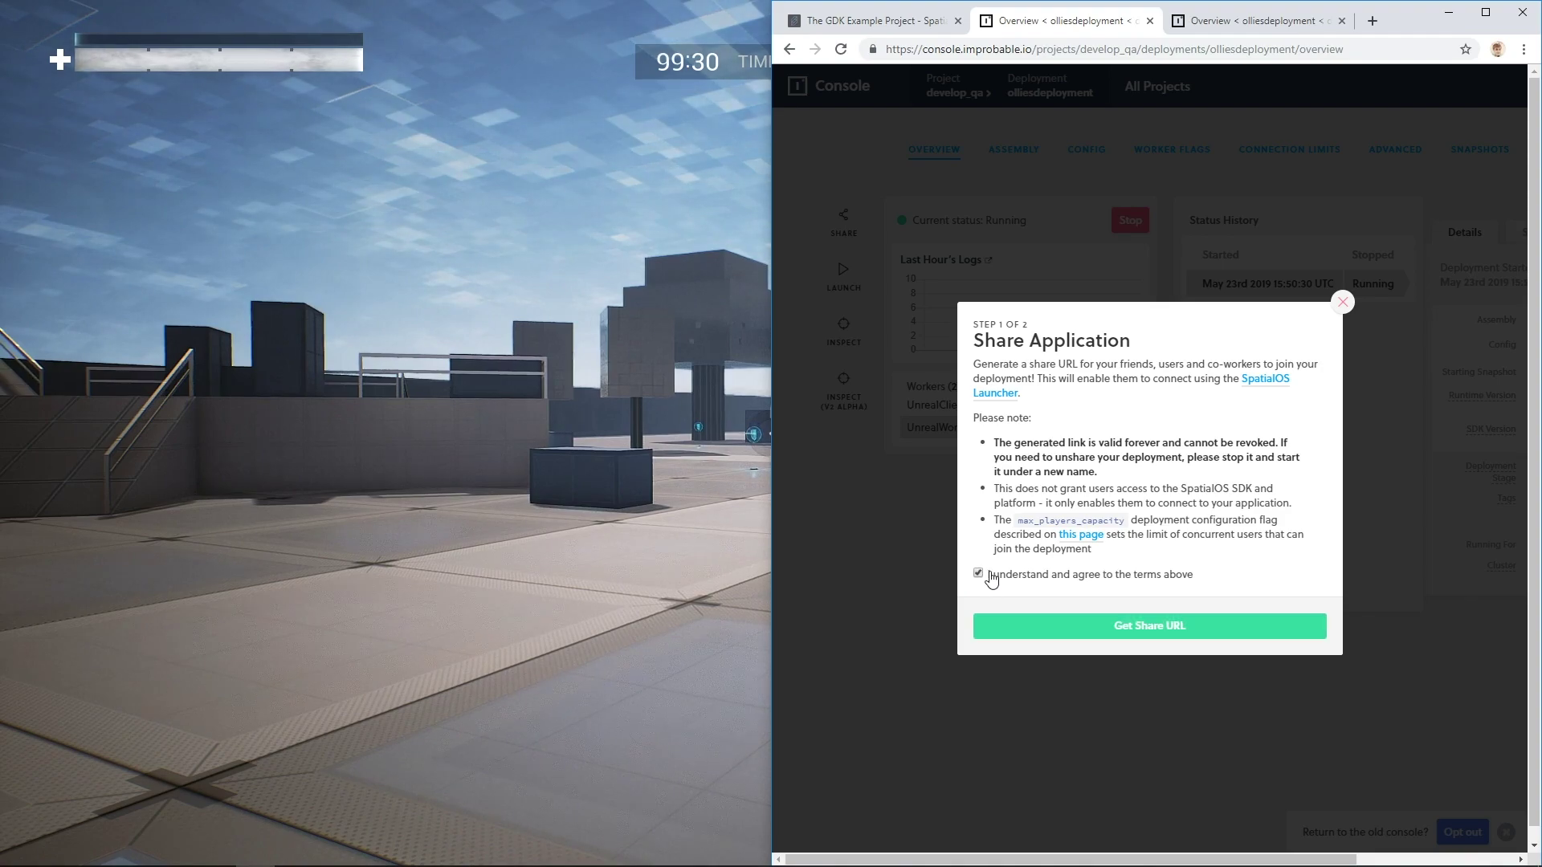
{"action": "left_click", "coordinate": [1130, 631]}
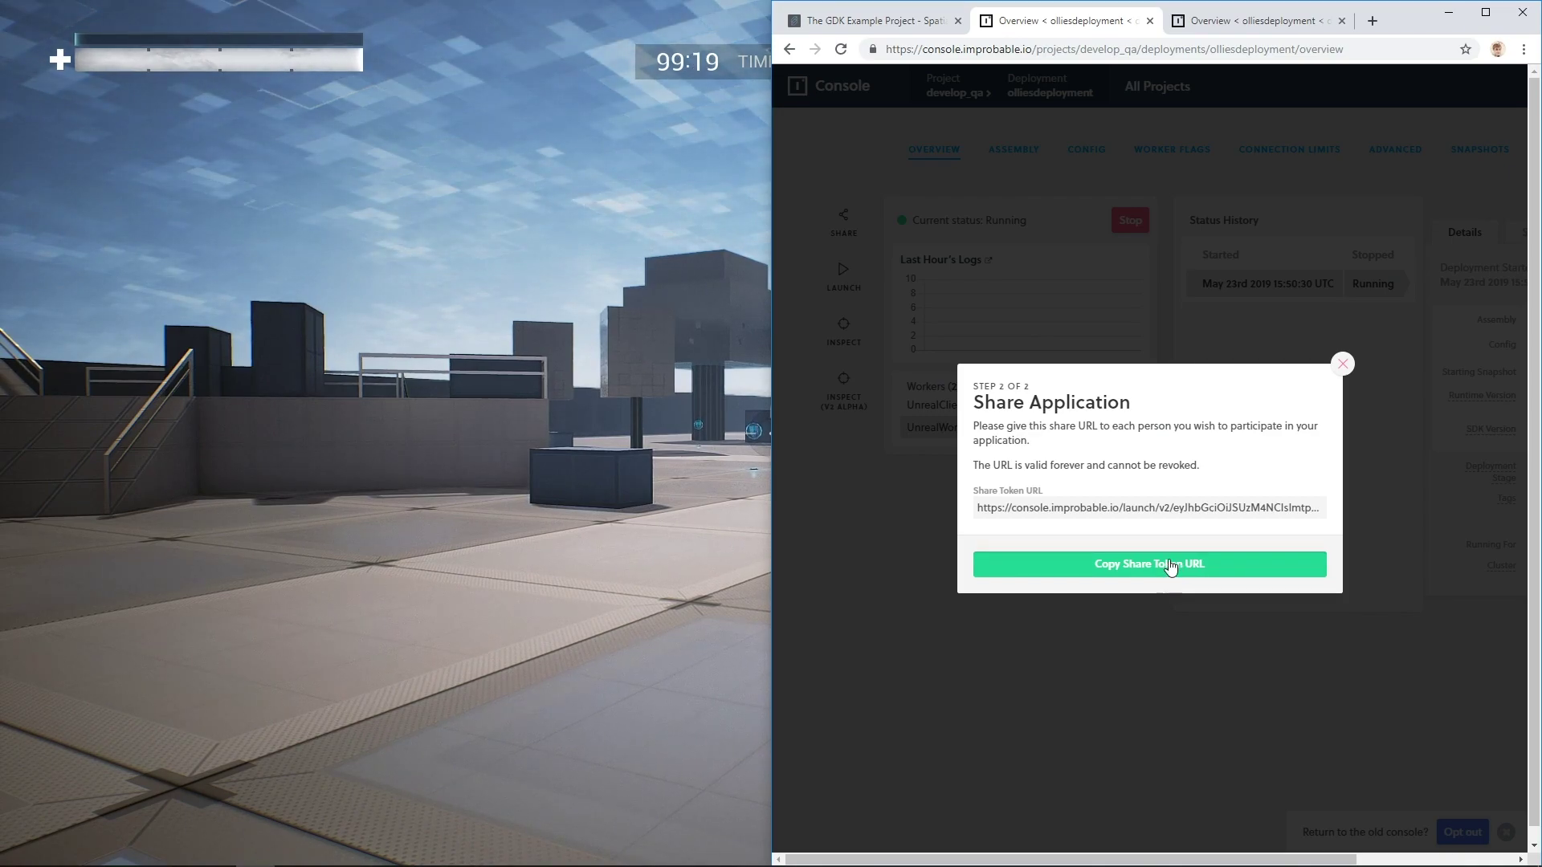
{"action": "left_click", "coordinate": [1342, 367]}
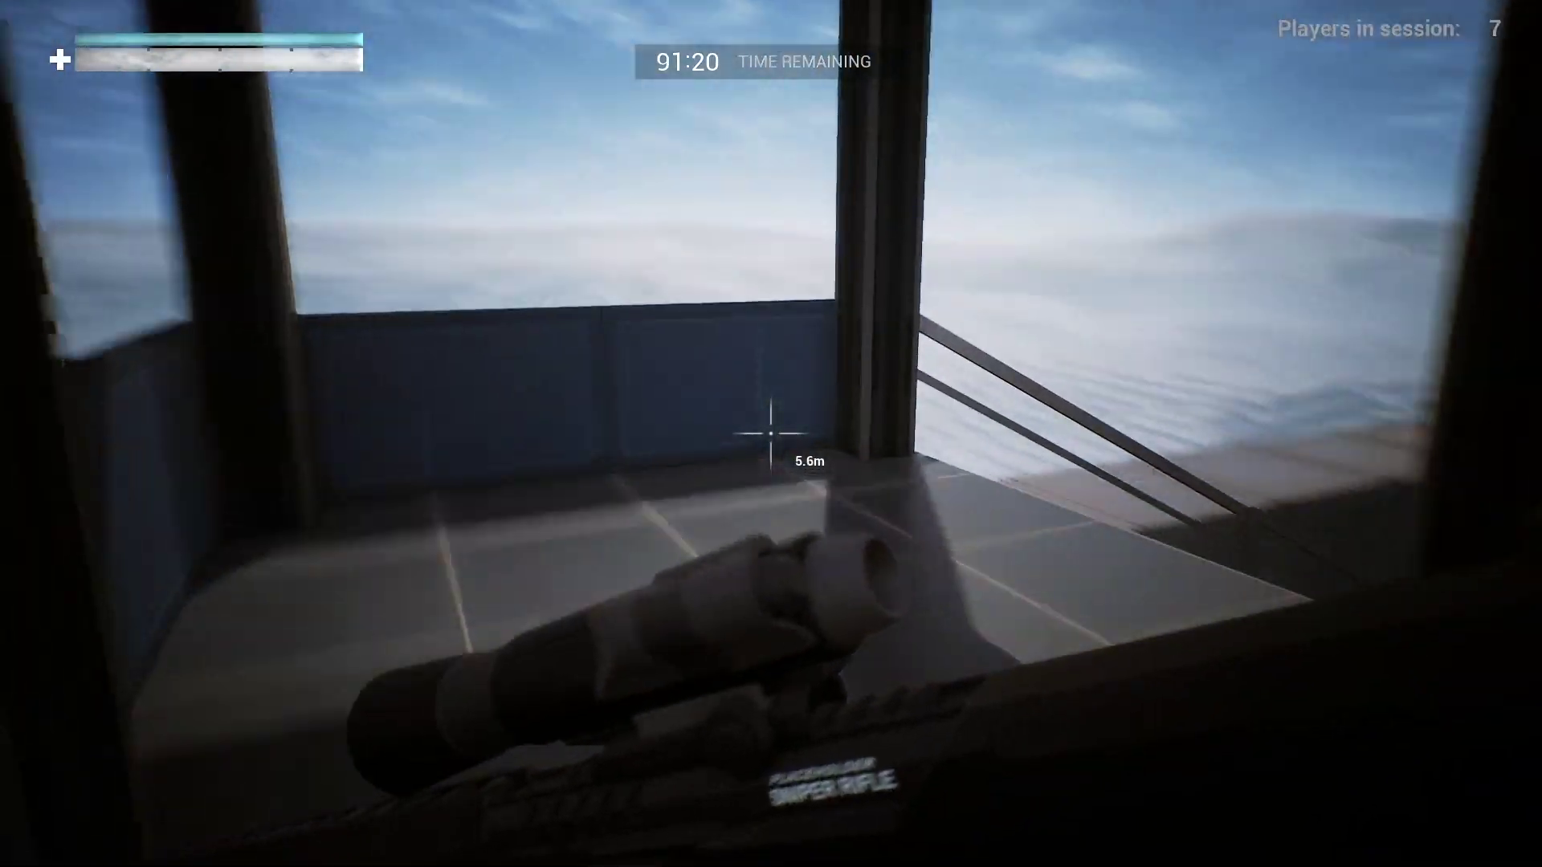
Scope in and fire the sniper rifle at an enemy, then respawn.
{"action": "right_click", "coordinate": [771, 434]}
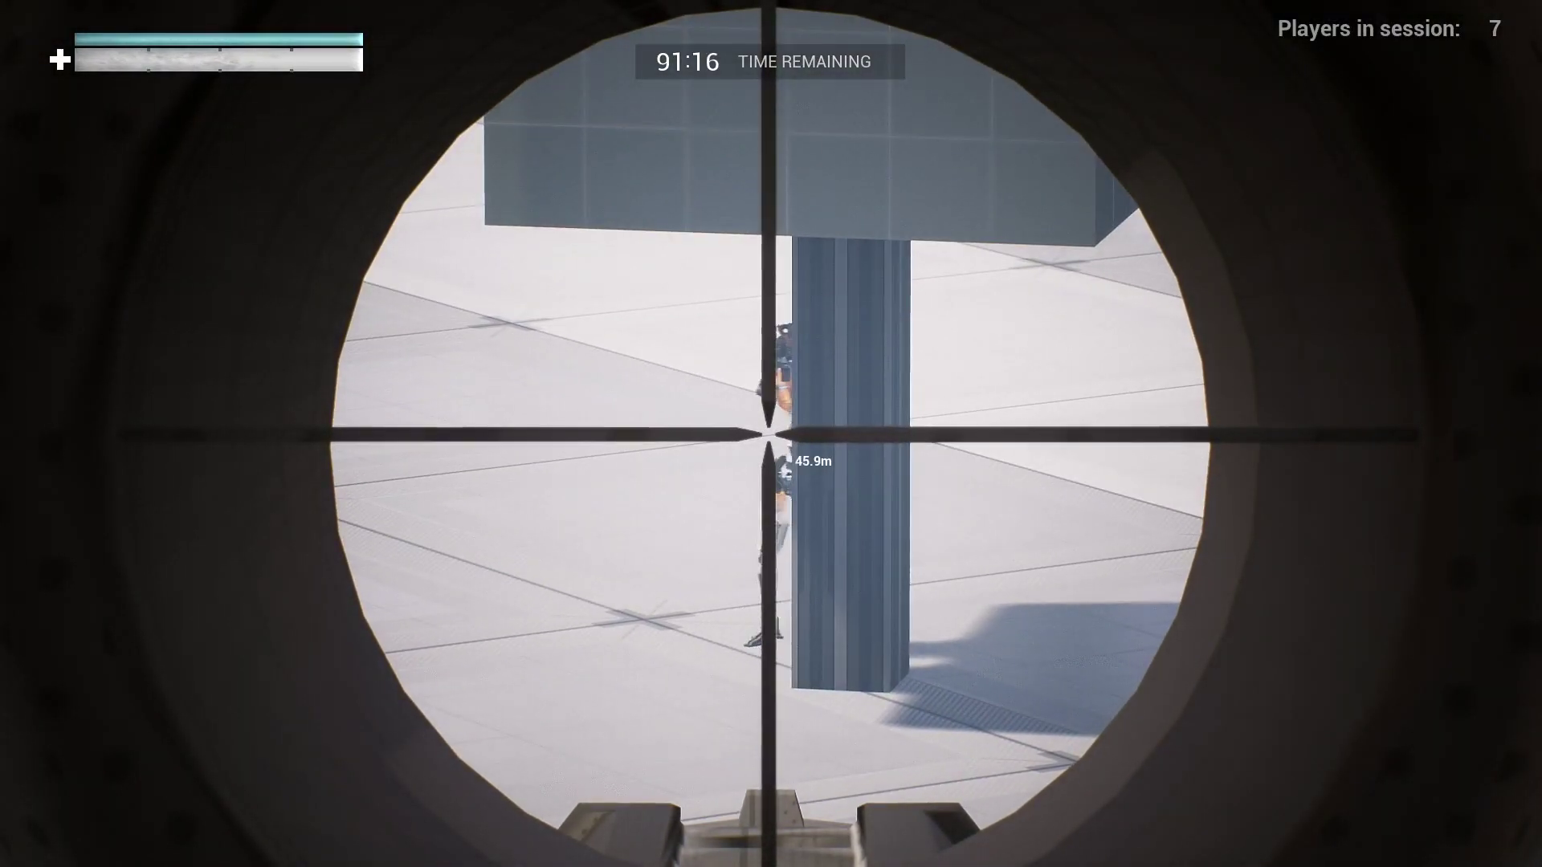
{"action": "left_click", "coordinate": [772, 434]}
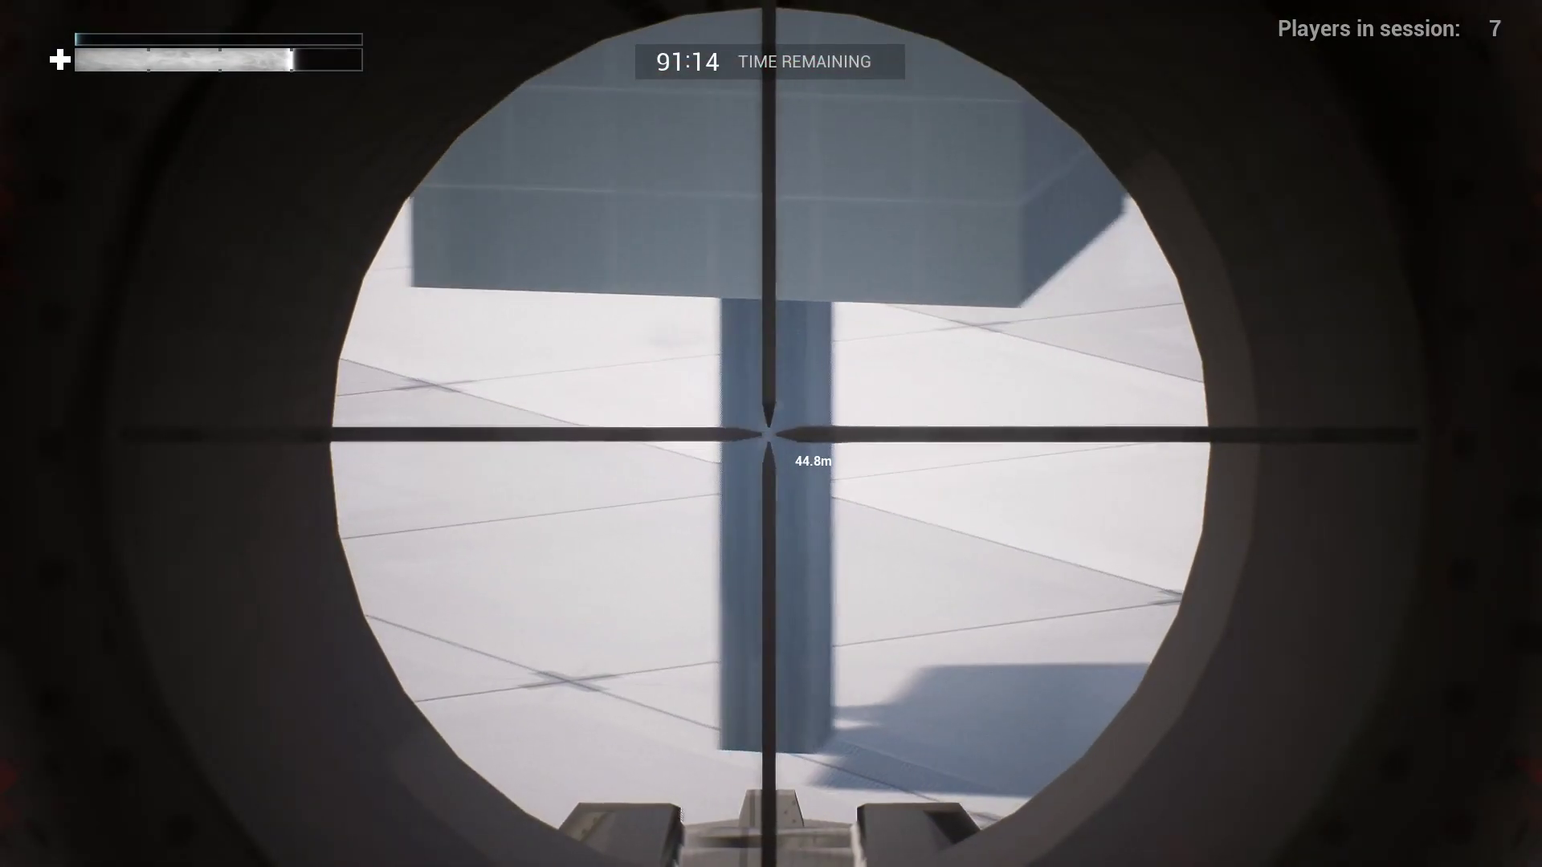
{"action": "key", "text": "space"}
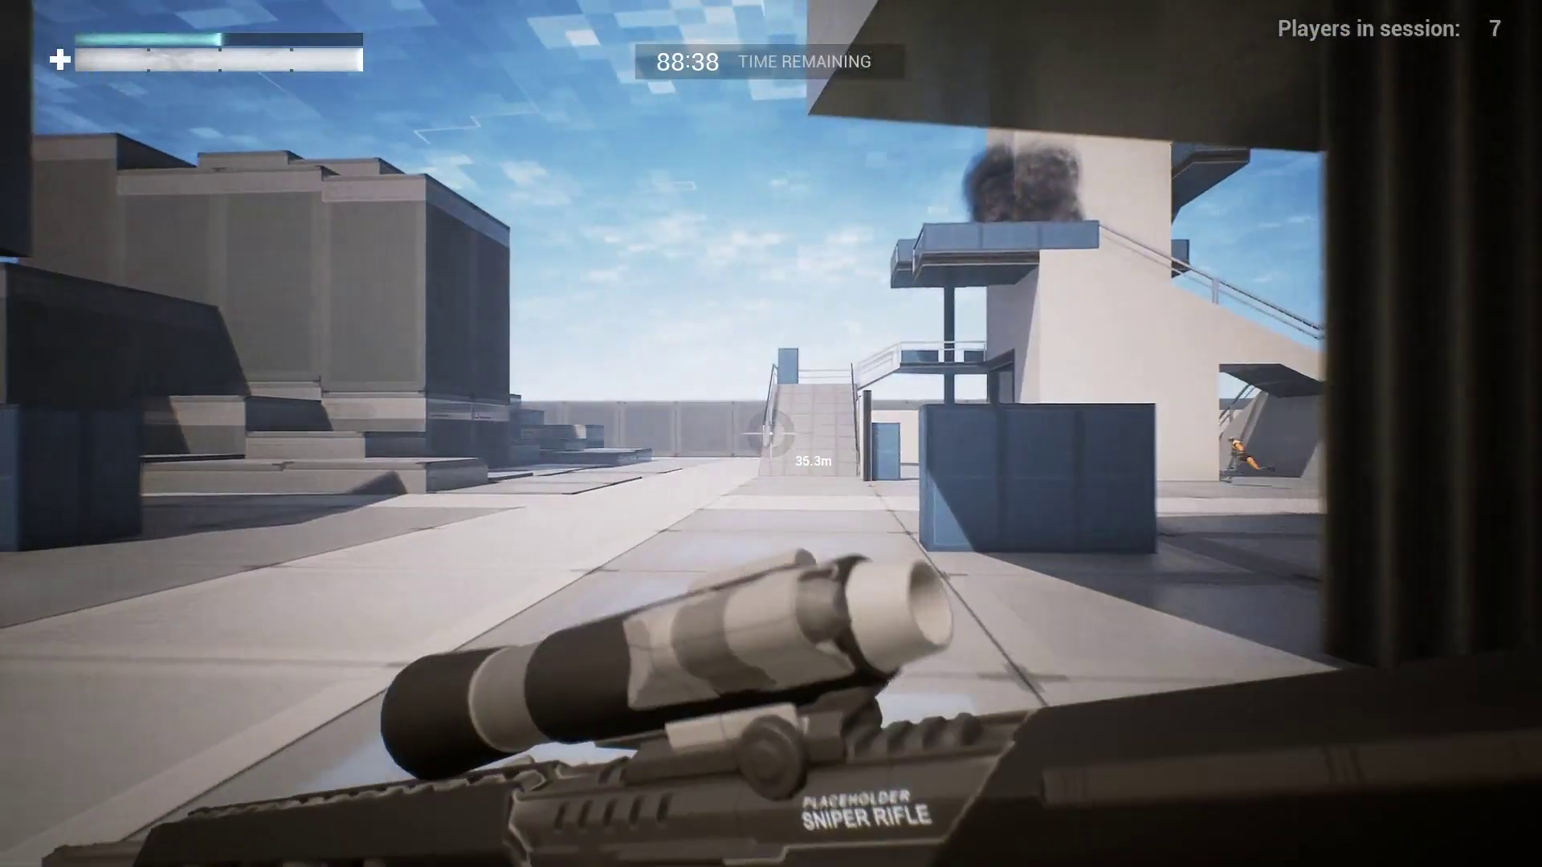
Switch to the assault rifle and shoot orange enemies, finishing one off.
{"action": "key", "text": "q"}
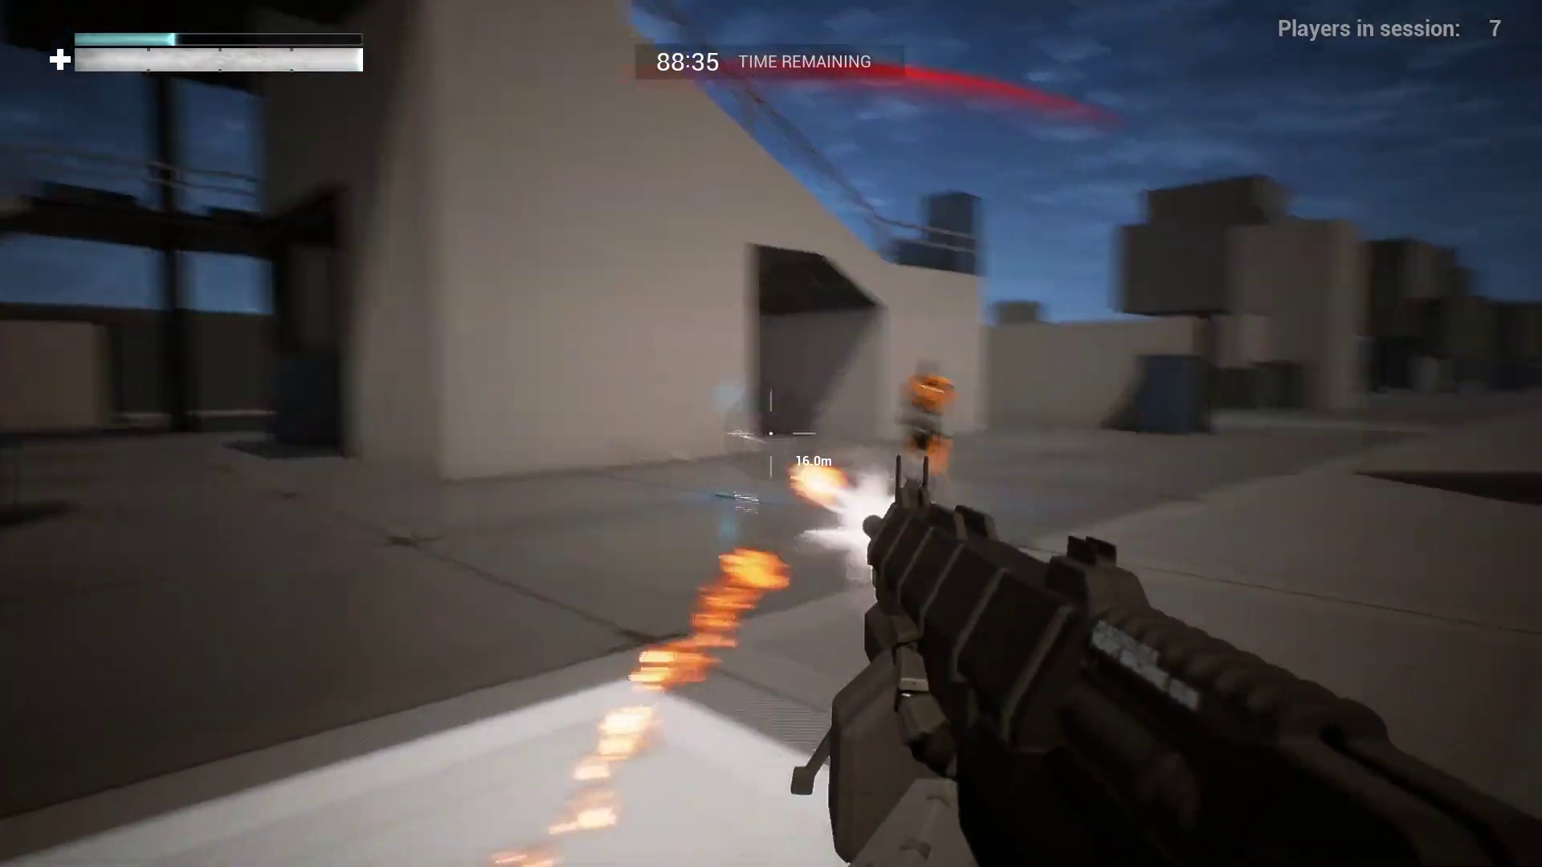
{"action": "left_click", "coordinate": [771, 433]}
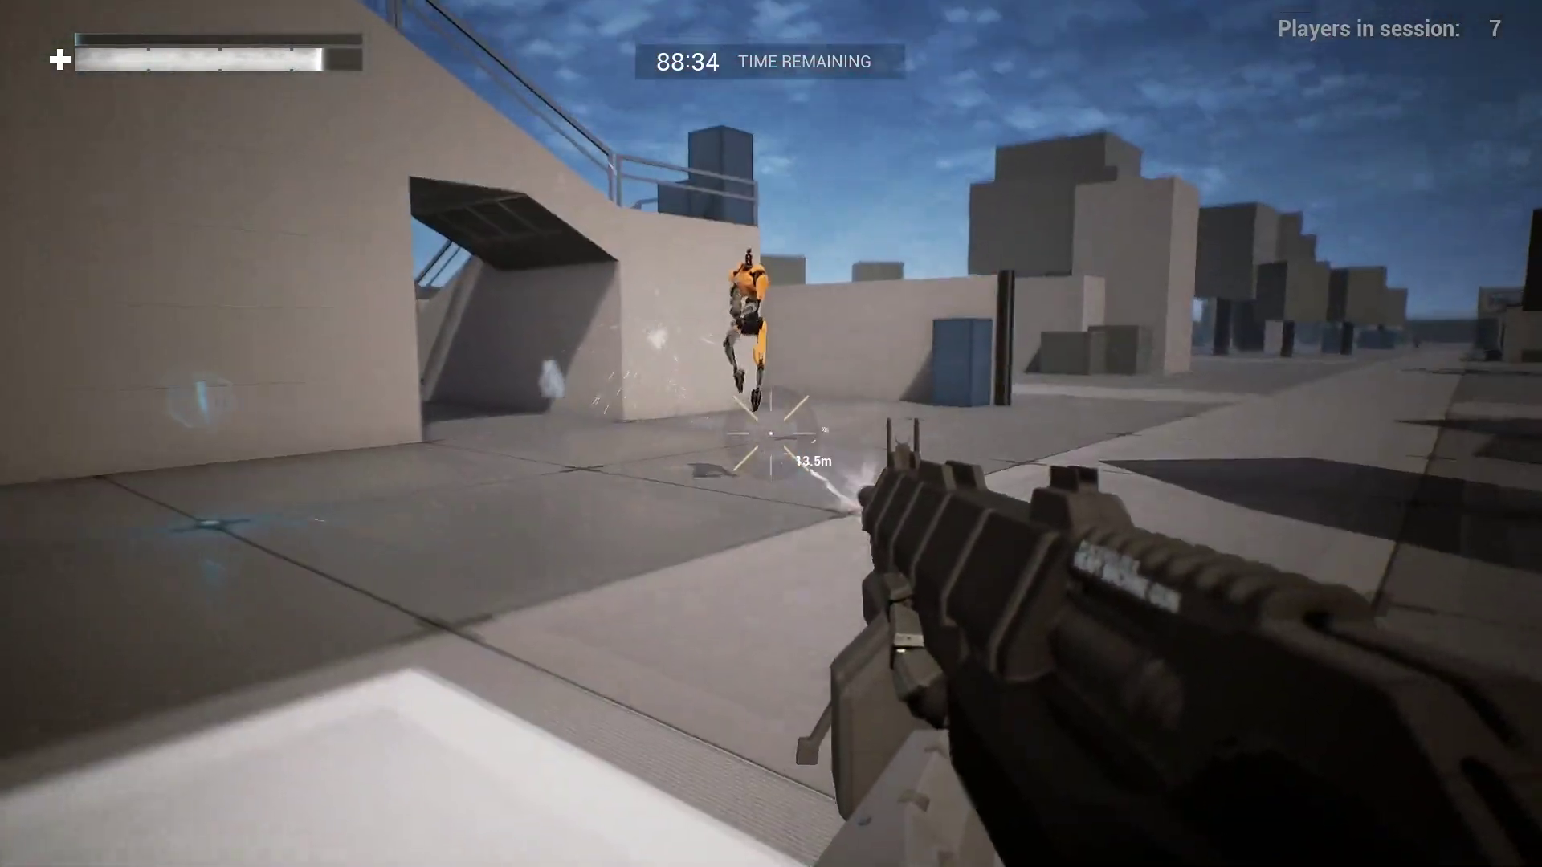
{"action": "left_click", "coordinate": [771, 434]}
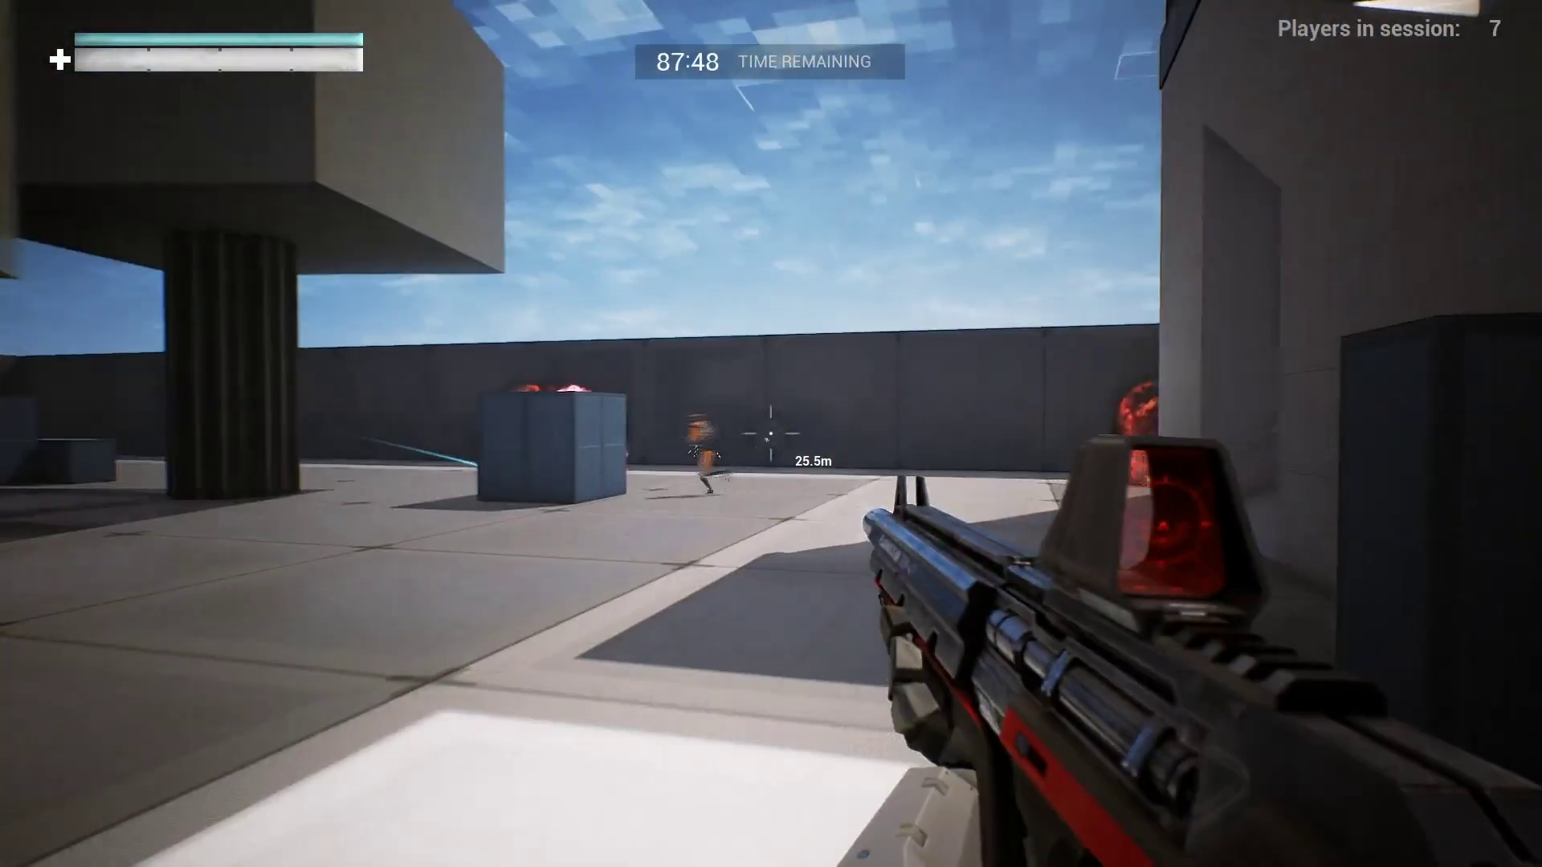
{"action": "left_click", "coordinate": [771, 434]}
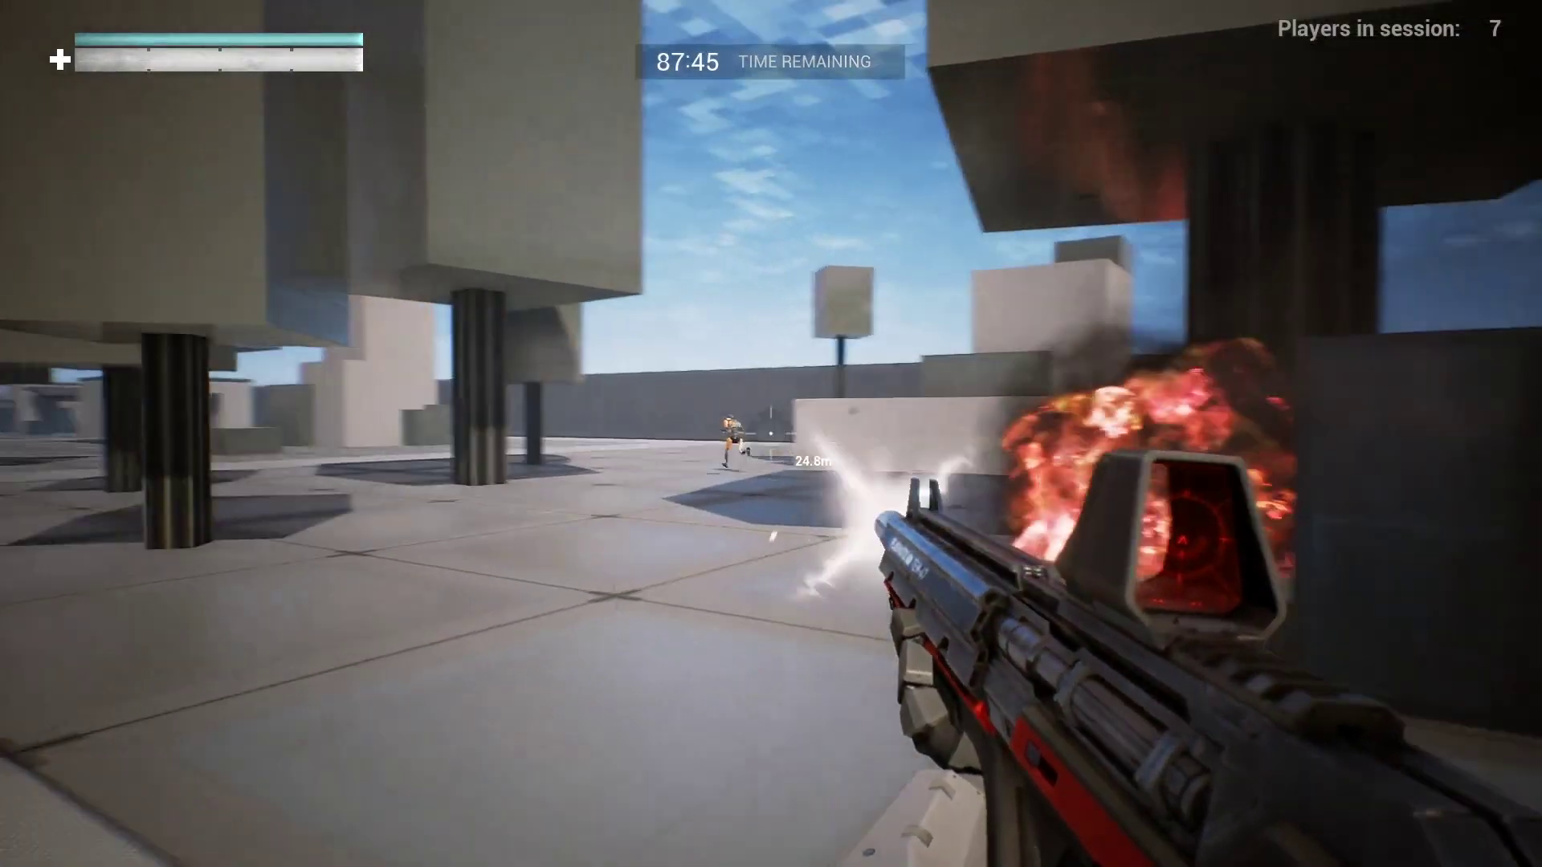
{"action": "right_click", "coordinate": [771, 434]}
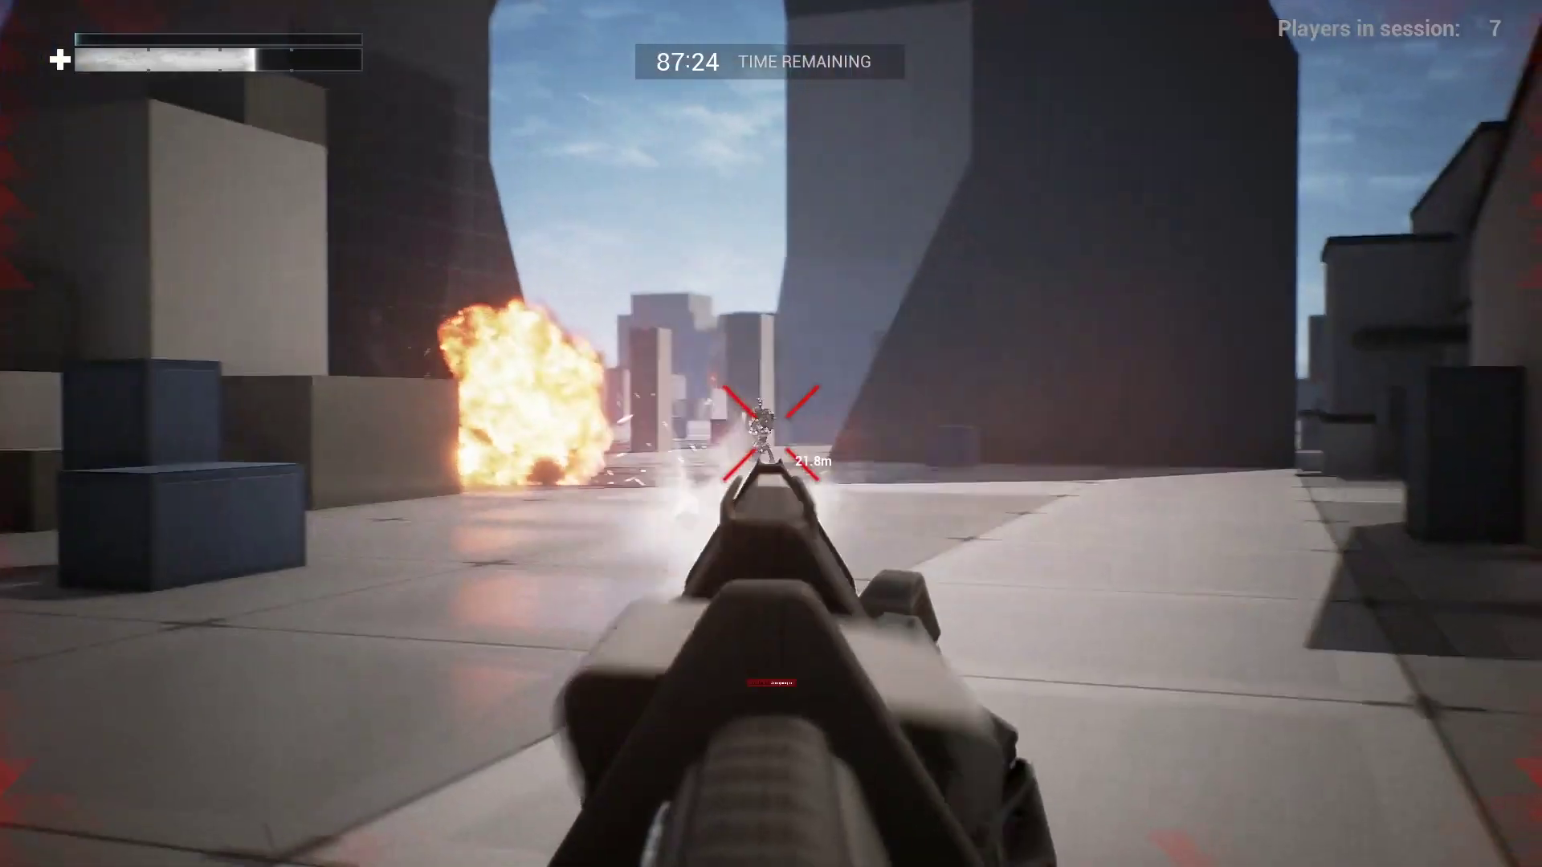
{"action": "left_click", "coordinate": [771, 433]}
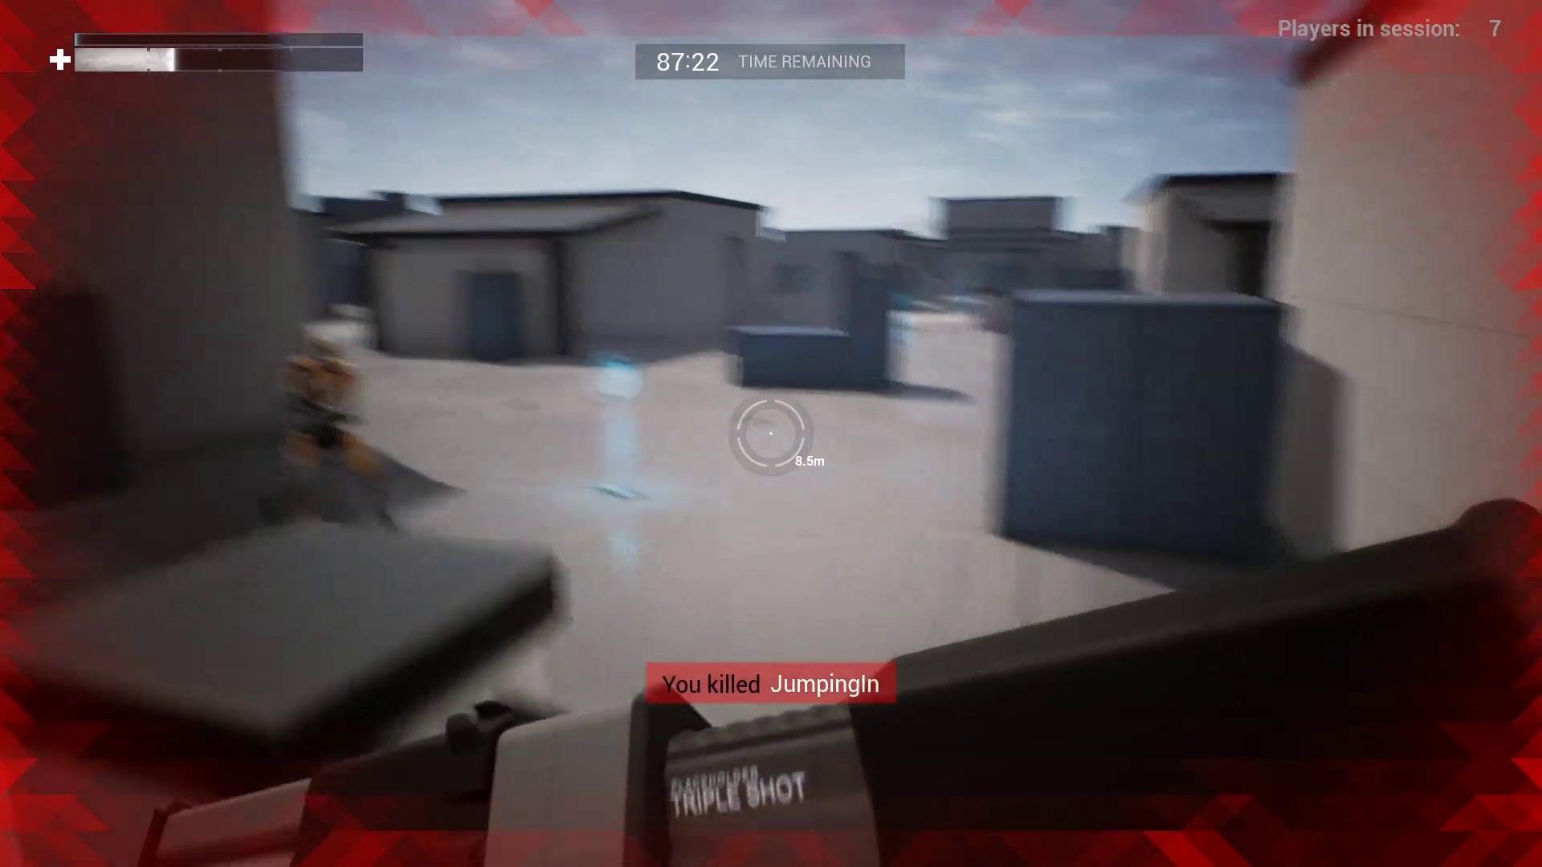
{"action": "left_click", "coordinate": [772, 434]}
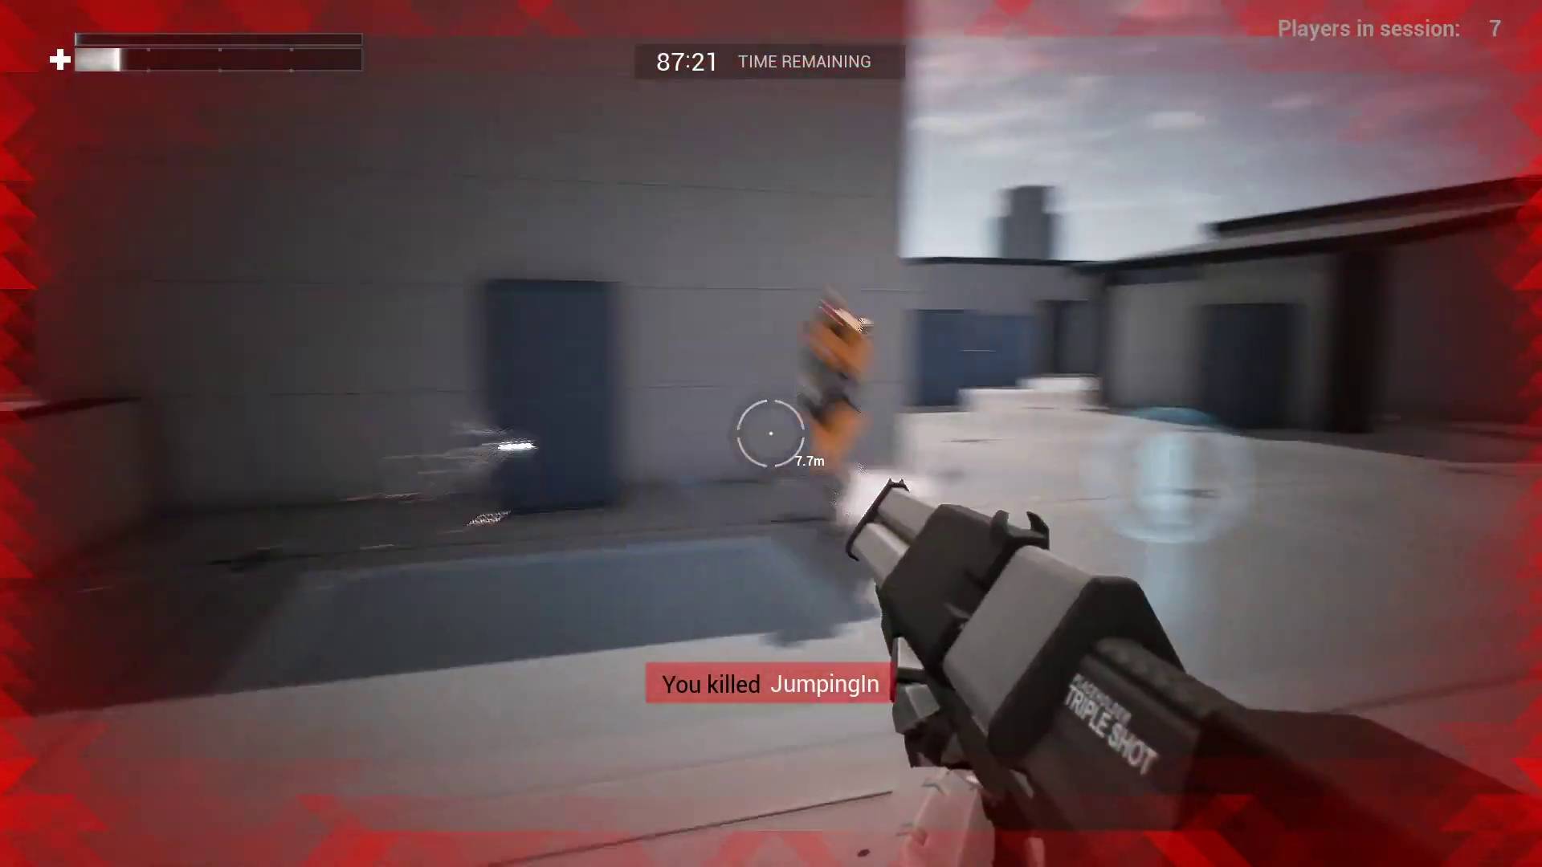